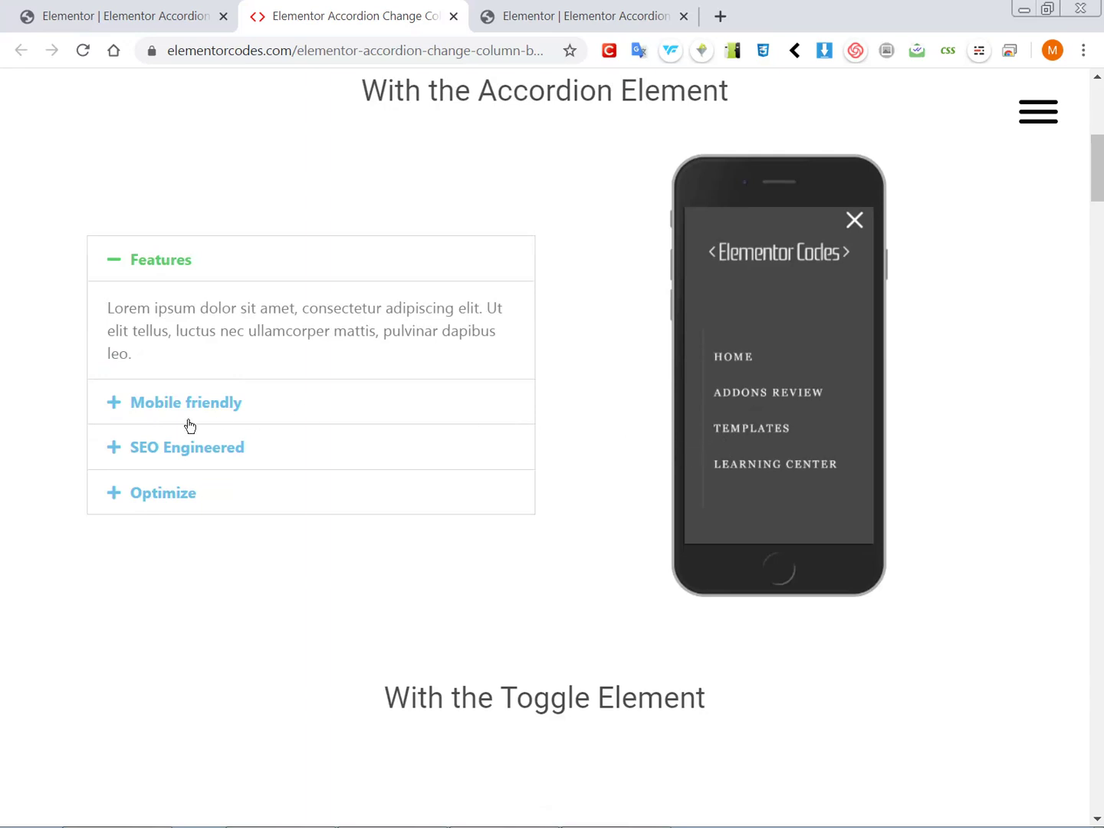
Step: Switch among the Features, Mobile friendly, SEO Engineered and Optimize accordion items to check how the phone image changes
left_click(187, 413)
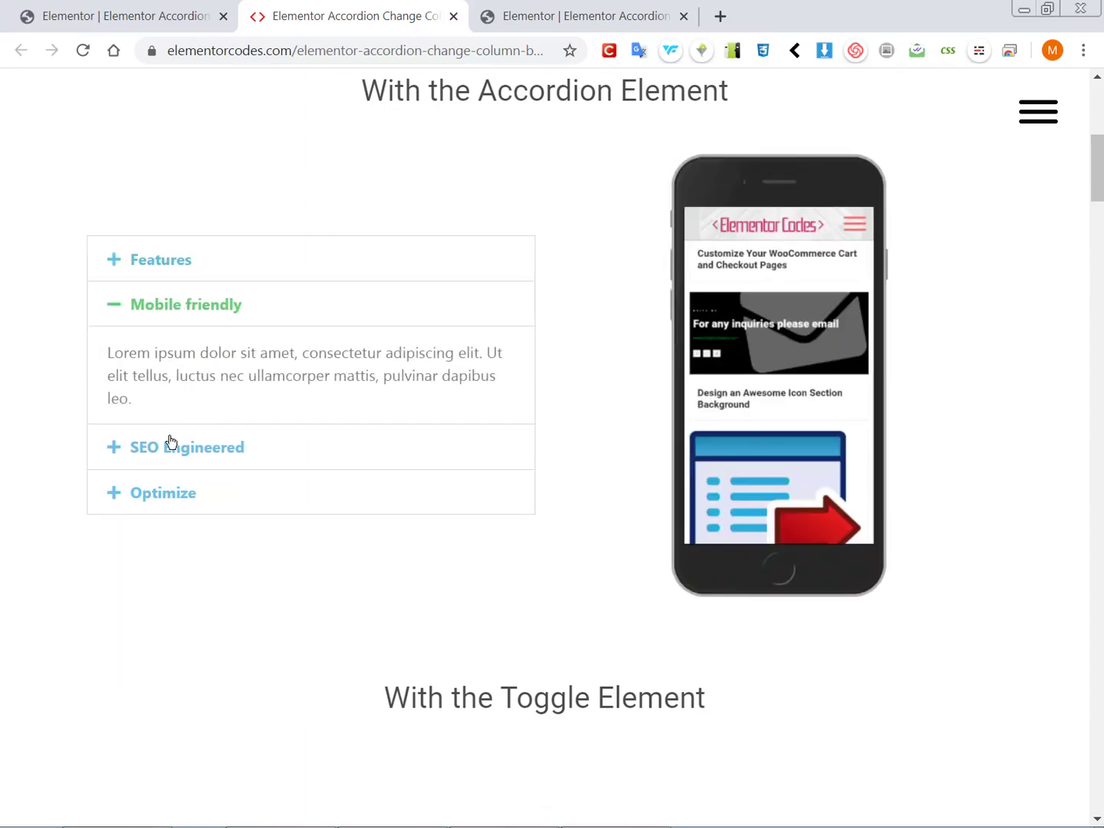
left_click(180, 446)
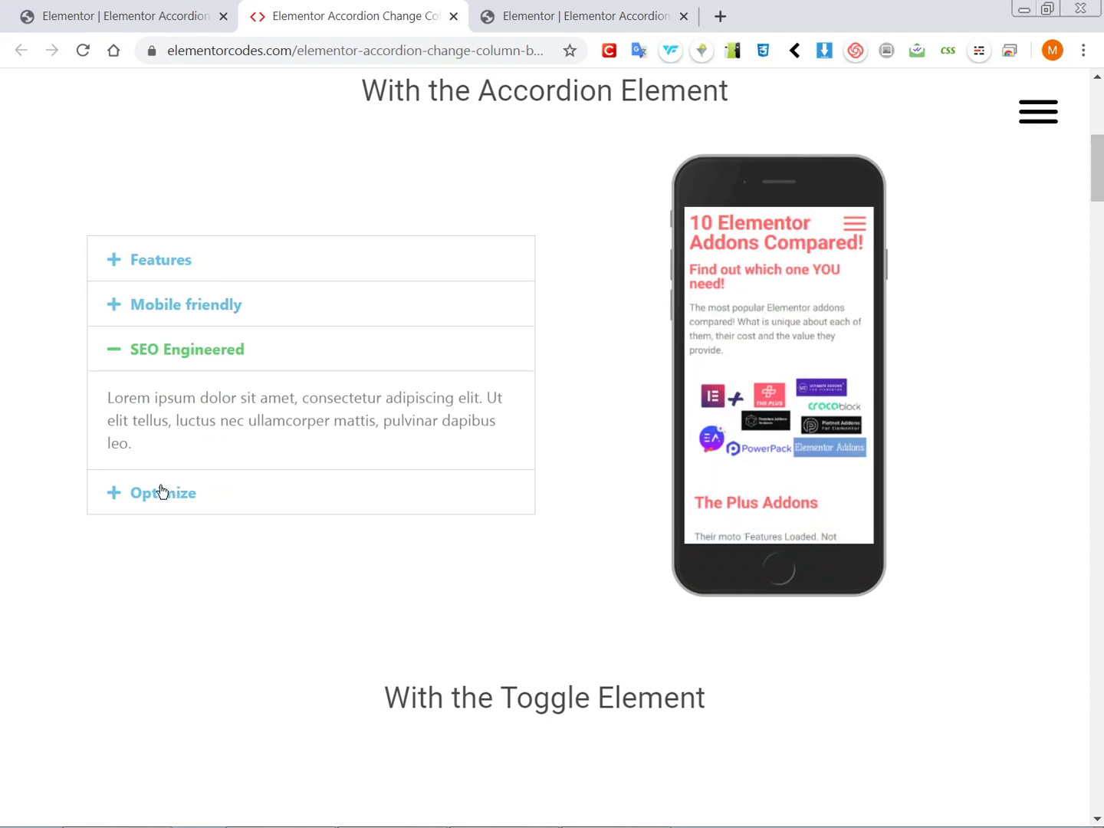
left_click(161, 491)
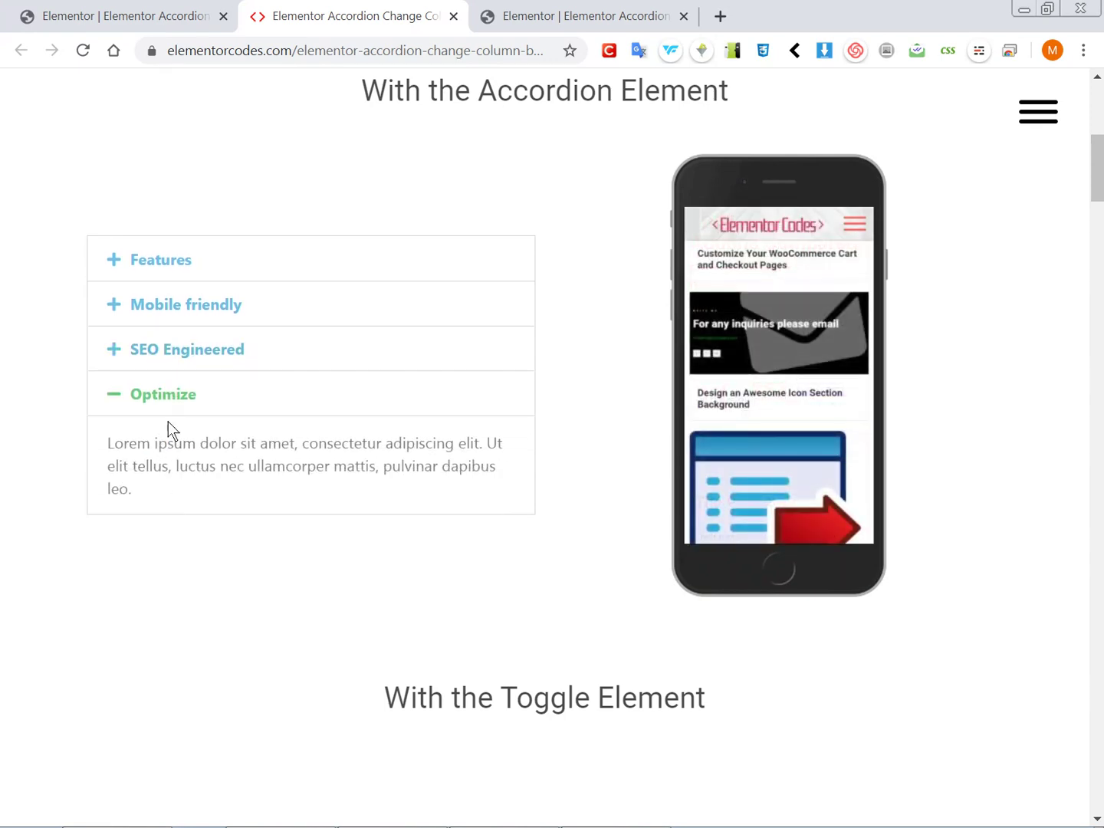
left_click(183, 308)
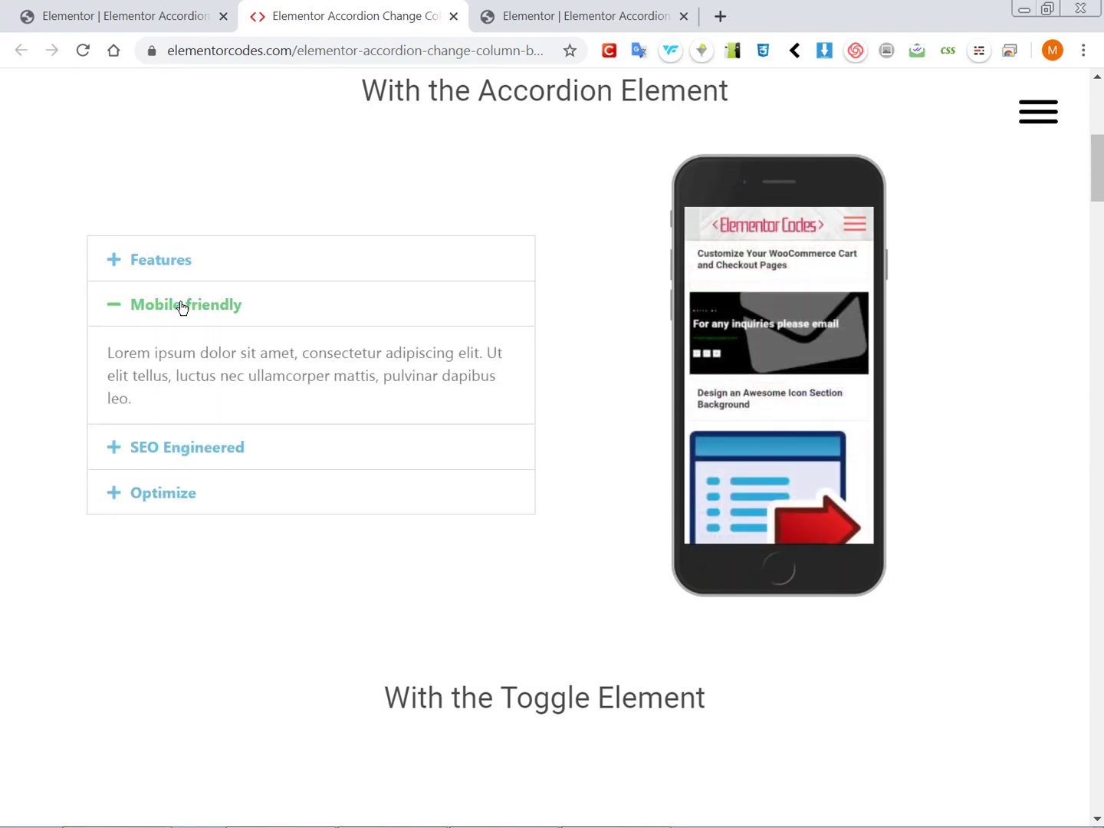
left_click(169, 490)
left_click(180, 350)
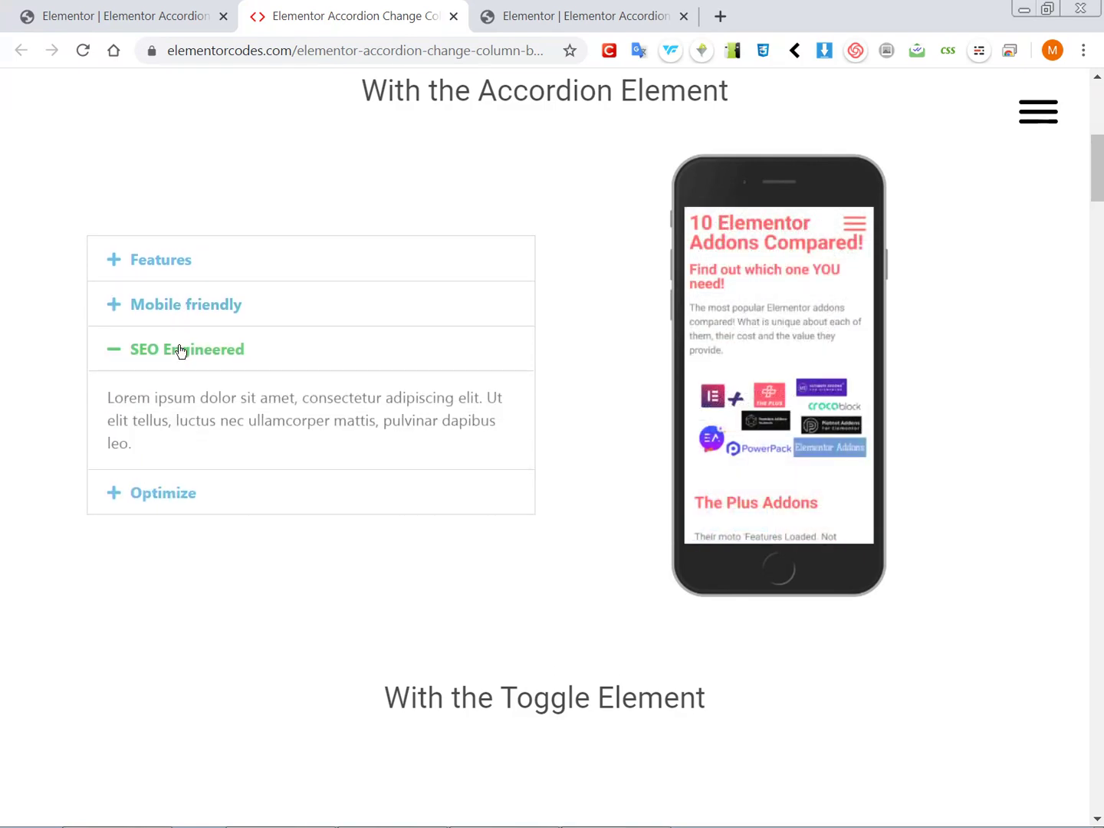
left_click(183, 315)
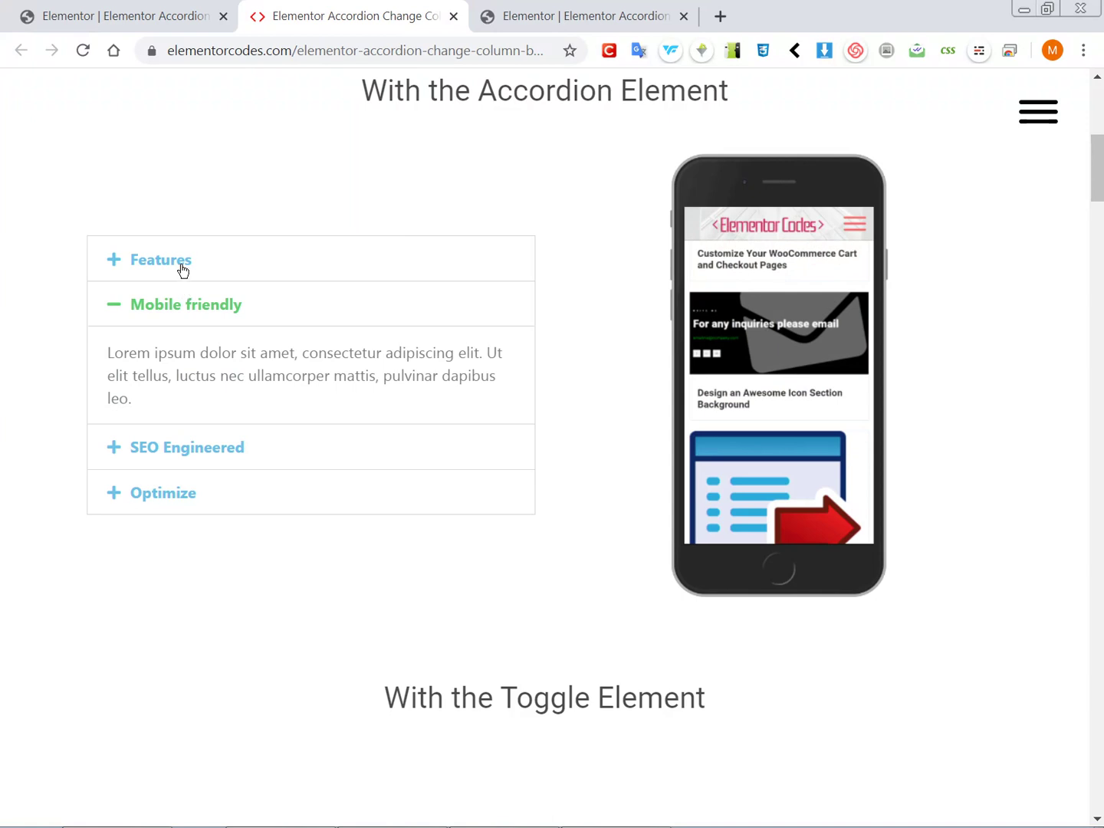
left_click(183, 265)
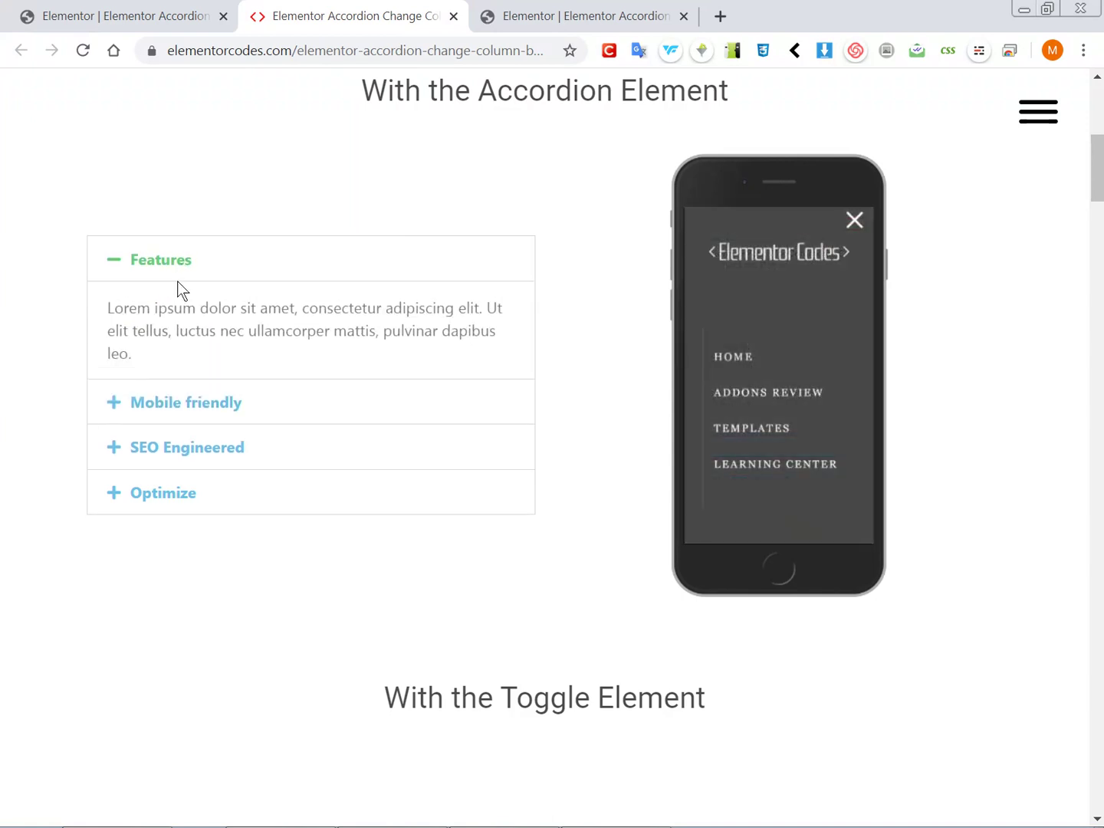
left_click(168, 494)
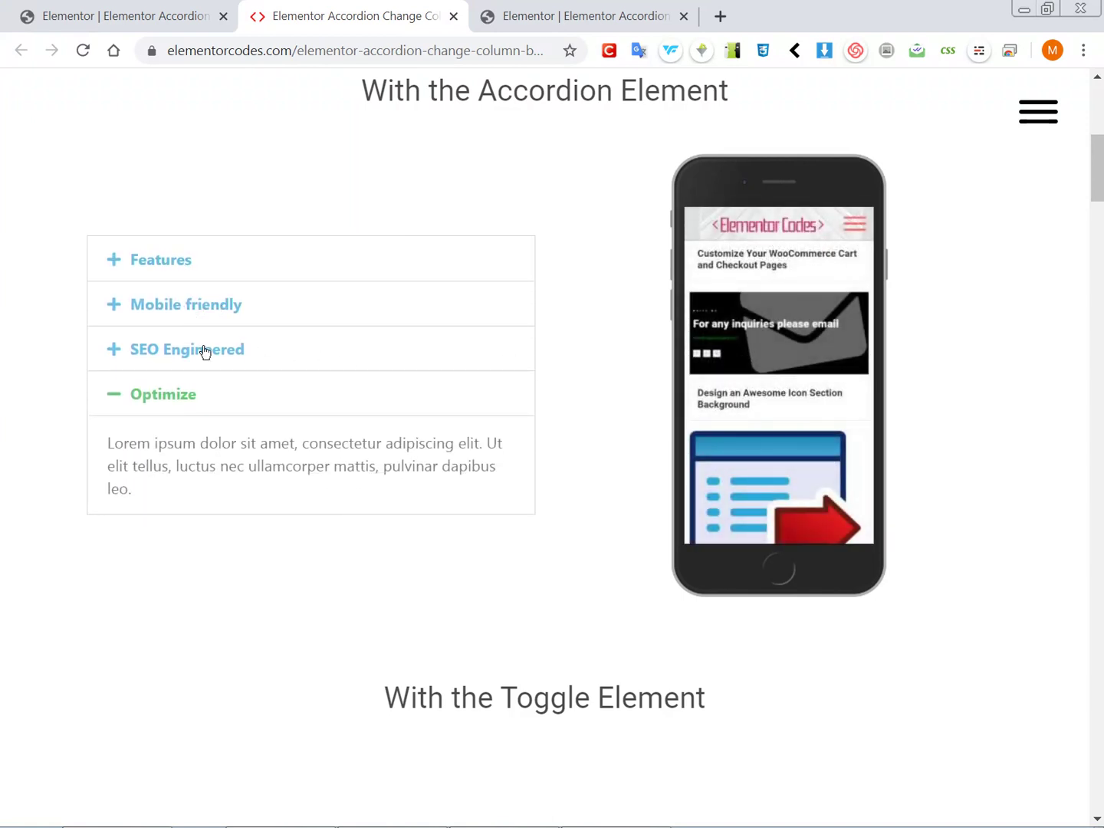
left_click(205, 352)
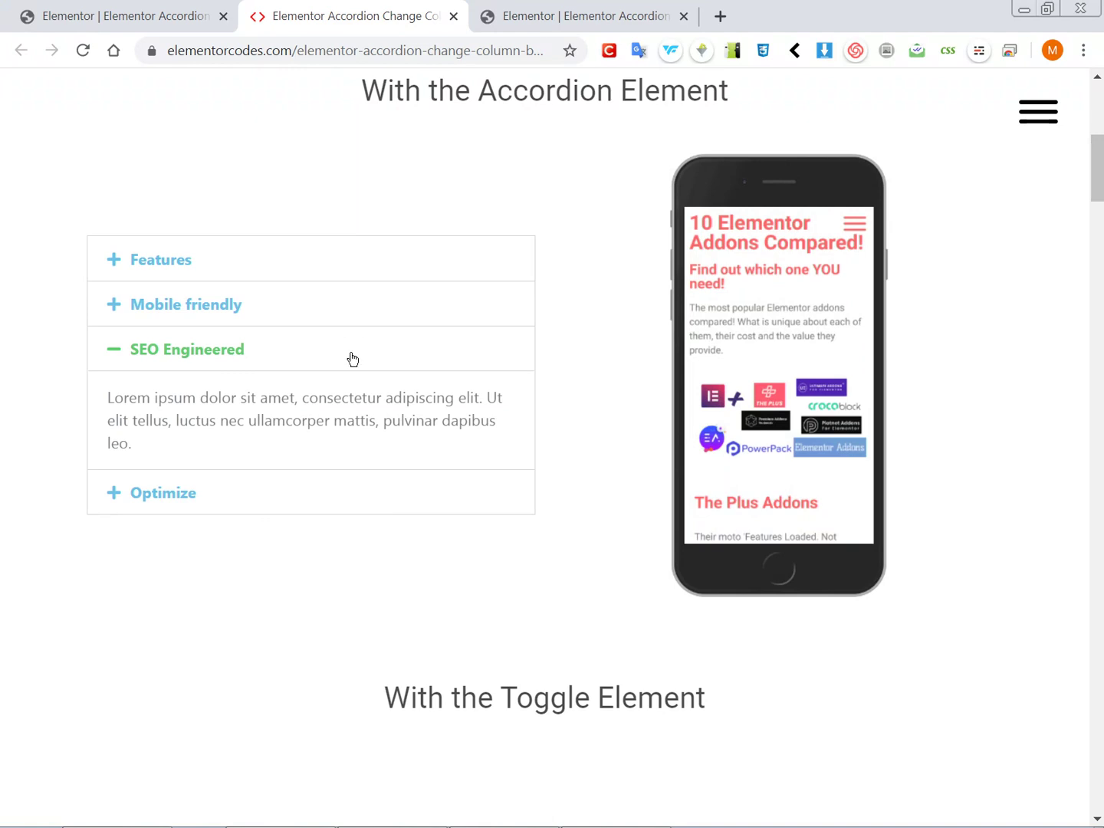
scroll(421, 365, "down", 1)
scroll(471, 260, "up", 2)
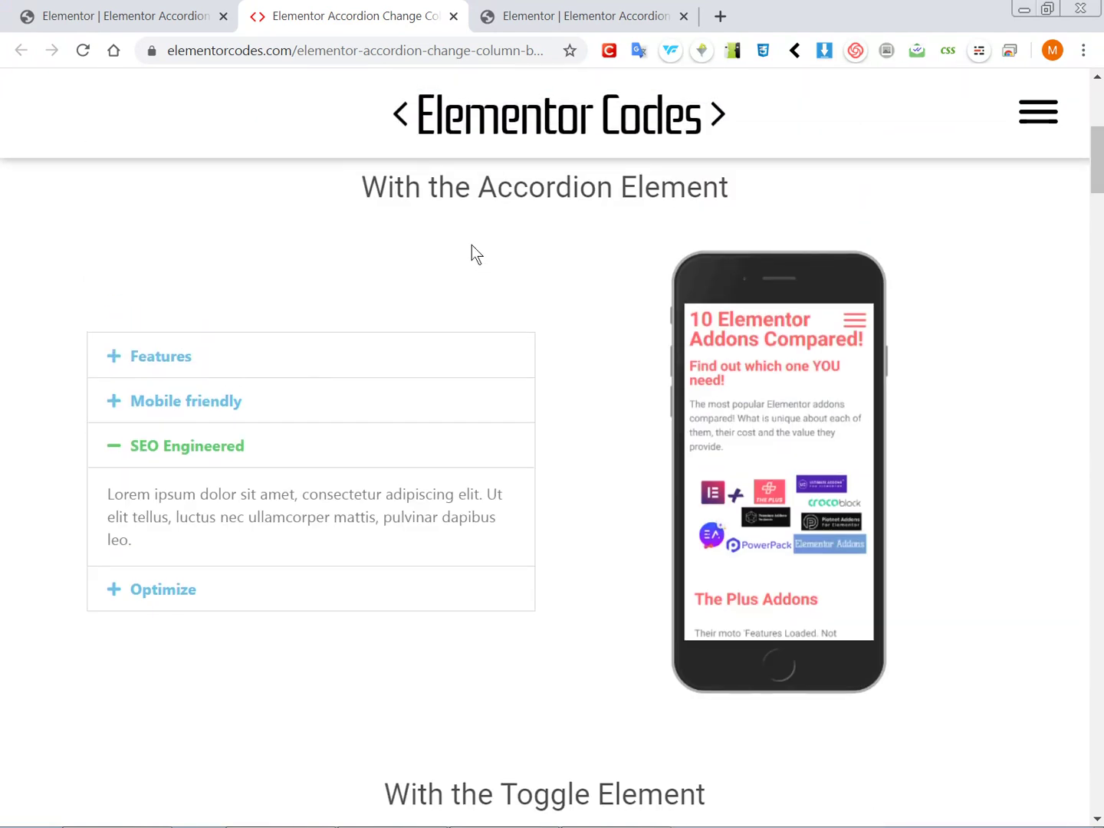
Step: Expand the Wondeful and Websites items of the Toggle Element example to check the phone image switching
scroll(333, 376, "down", 6)
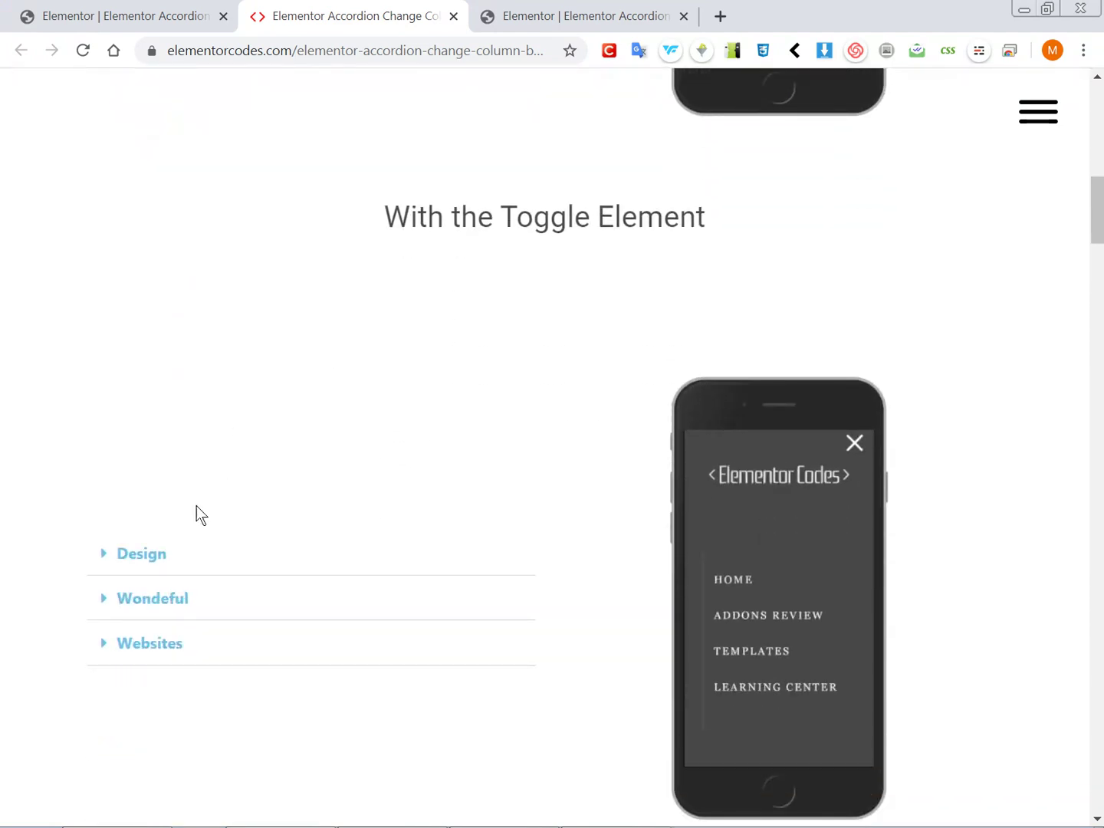
left_click(165, 598)
scroll(183, 519, "down", 1)
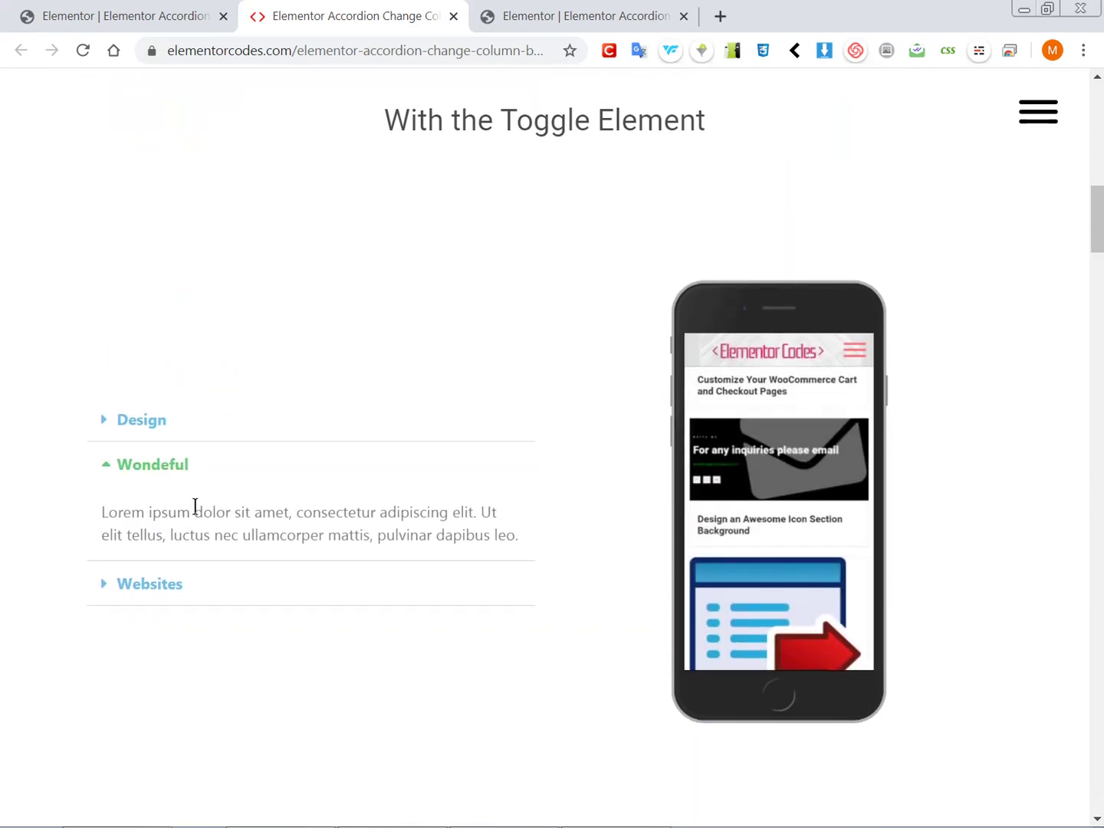
left_click(148, 581)
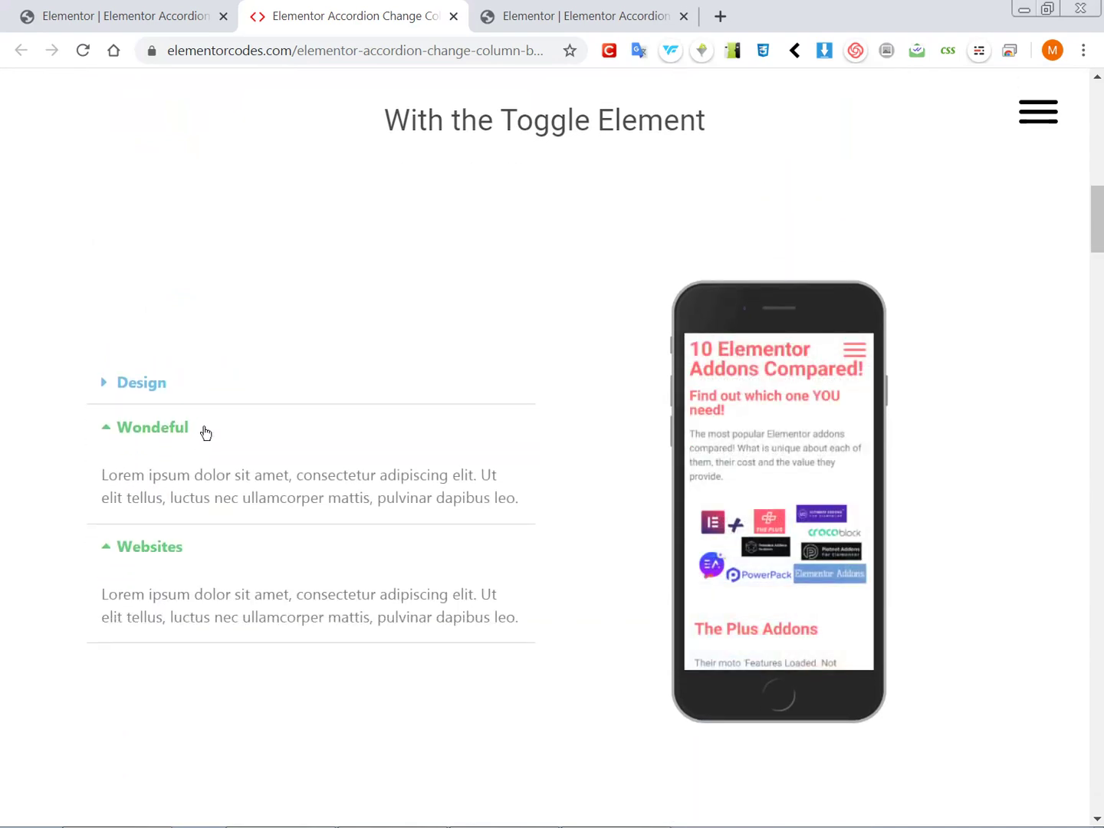
Step: Switch among the Awesome, Polyvalent and Designs titles of the Tabs Element example to check the image changes
scroll(196, 437, "down", 8)
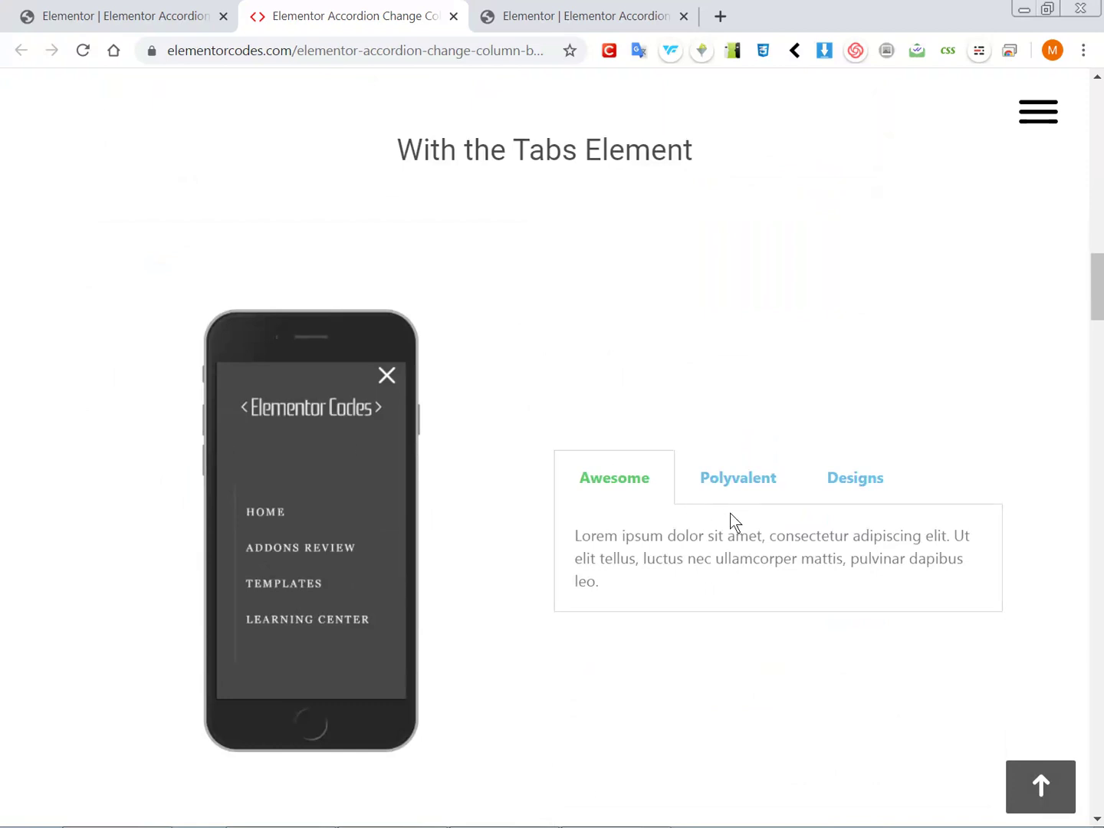
left_click(753, 493)
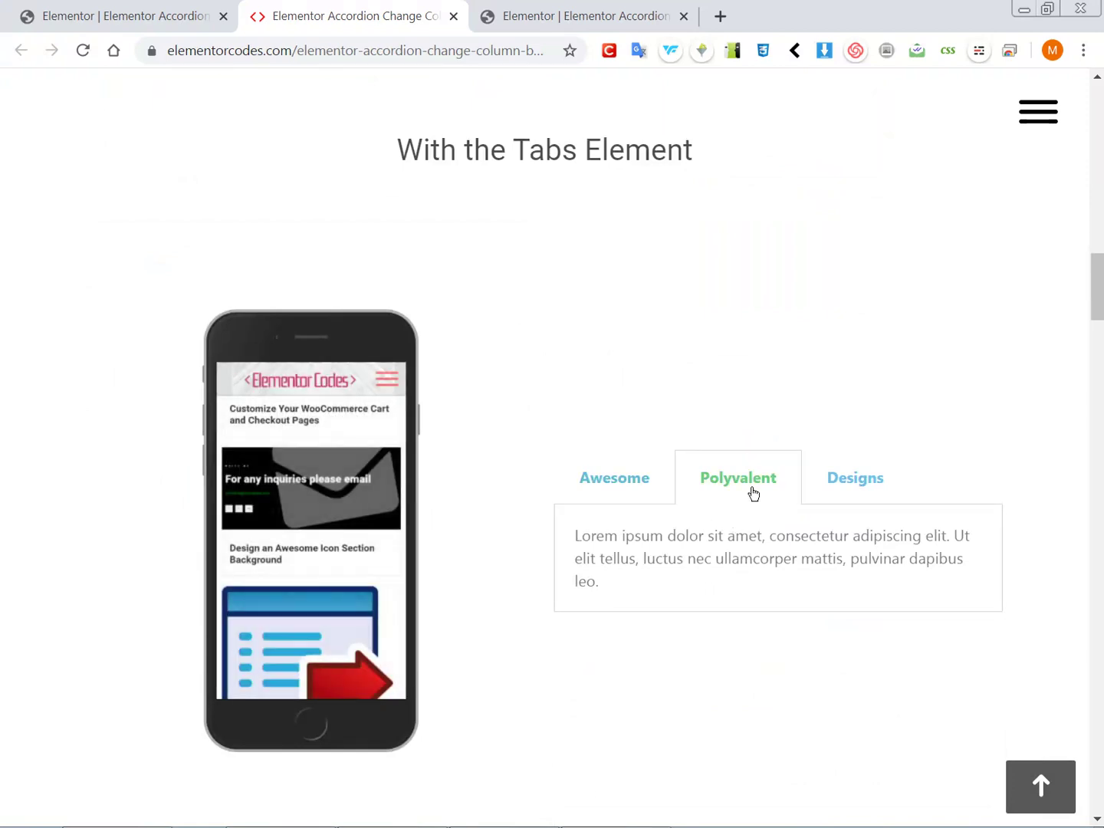
left_click(839, 486)
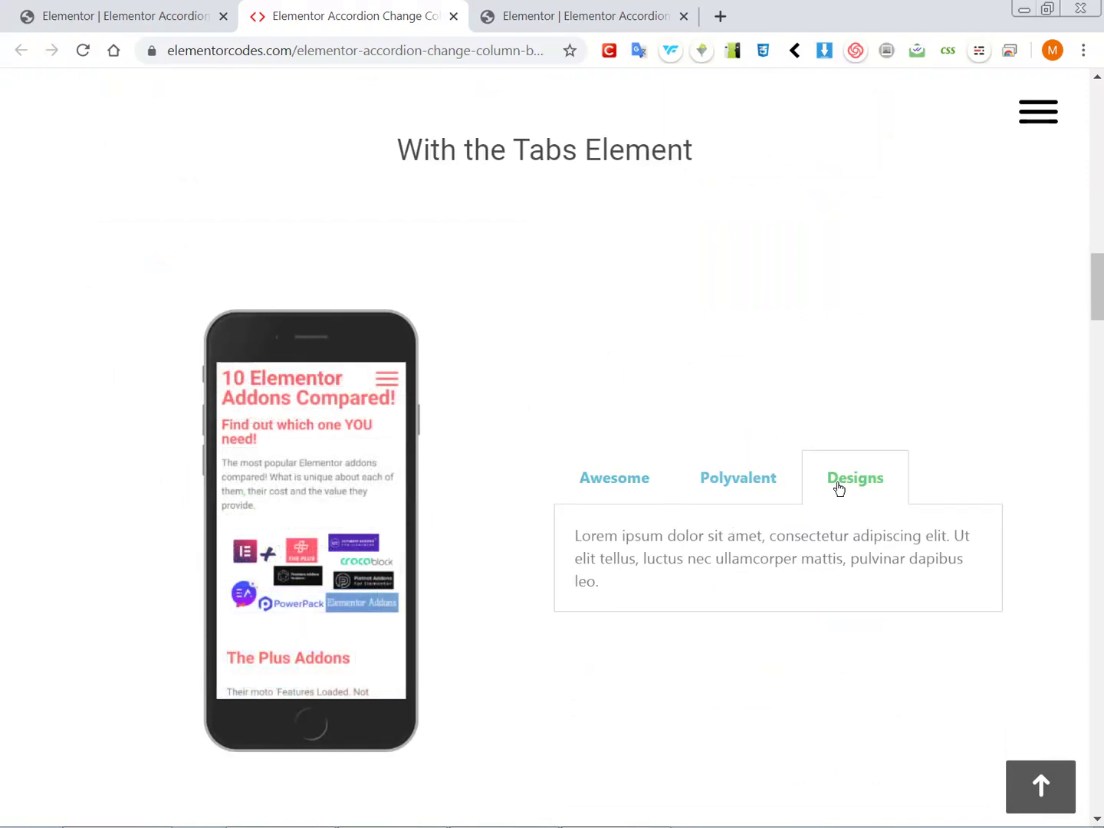
left_click(621, 491)
left_click(741, 488)
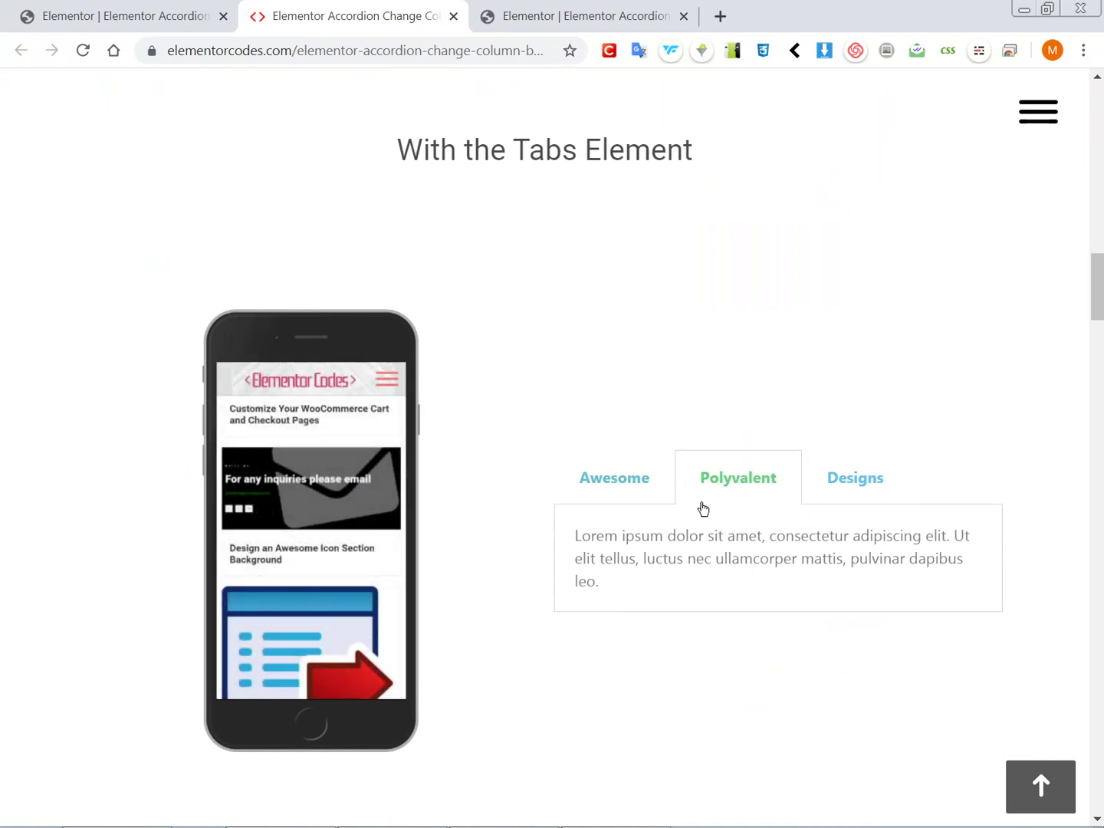
Step: Read the instructions on creating the element in a two column section and the class names required for each element
scroll(576, 563, "down", 1)
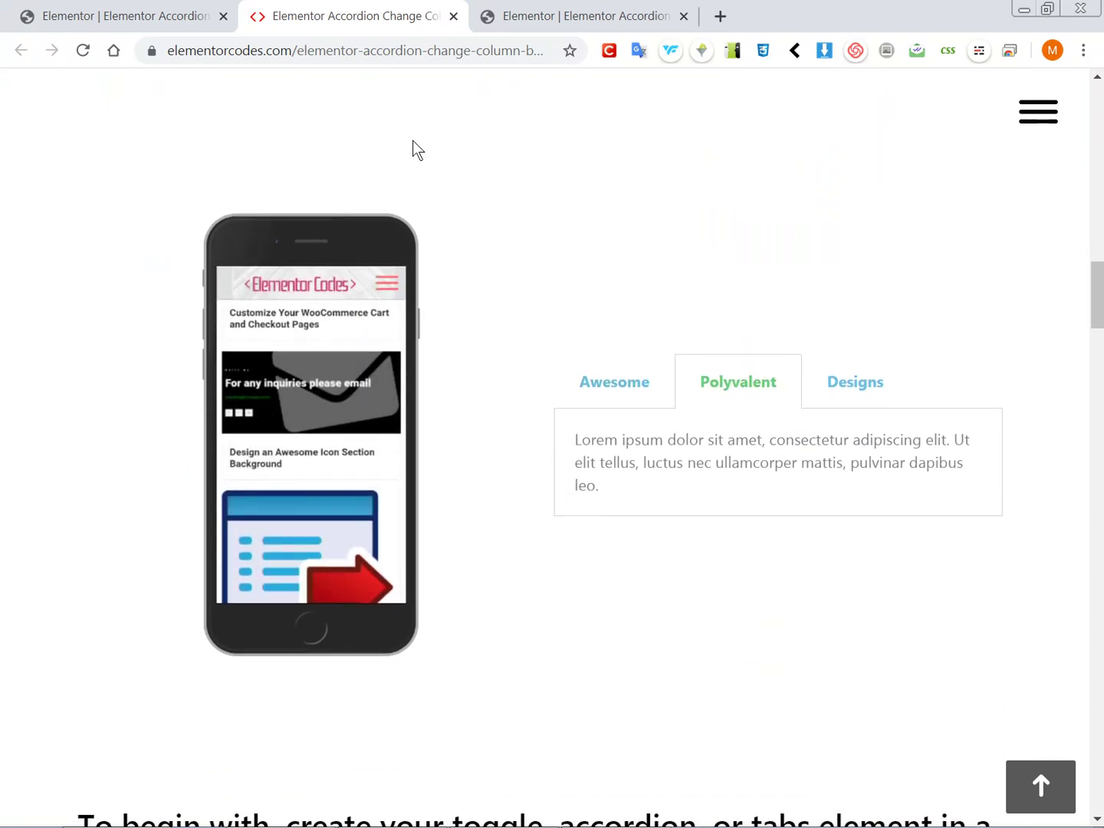
scroll(366, 245, "down", 2)
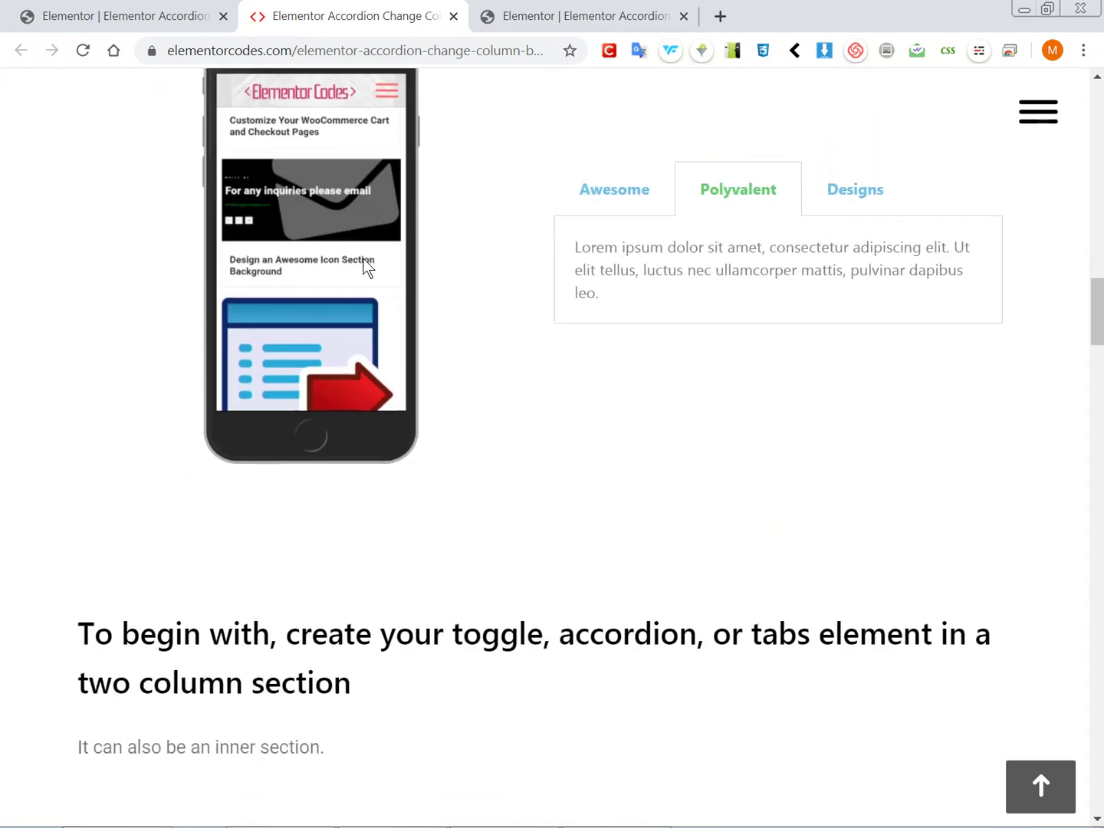
scroll(365, 265, "down", 3)
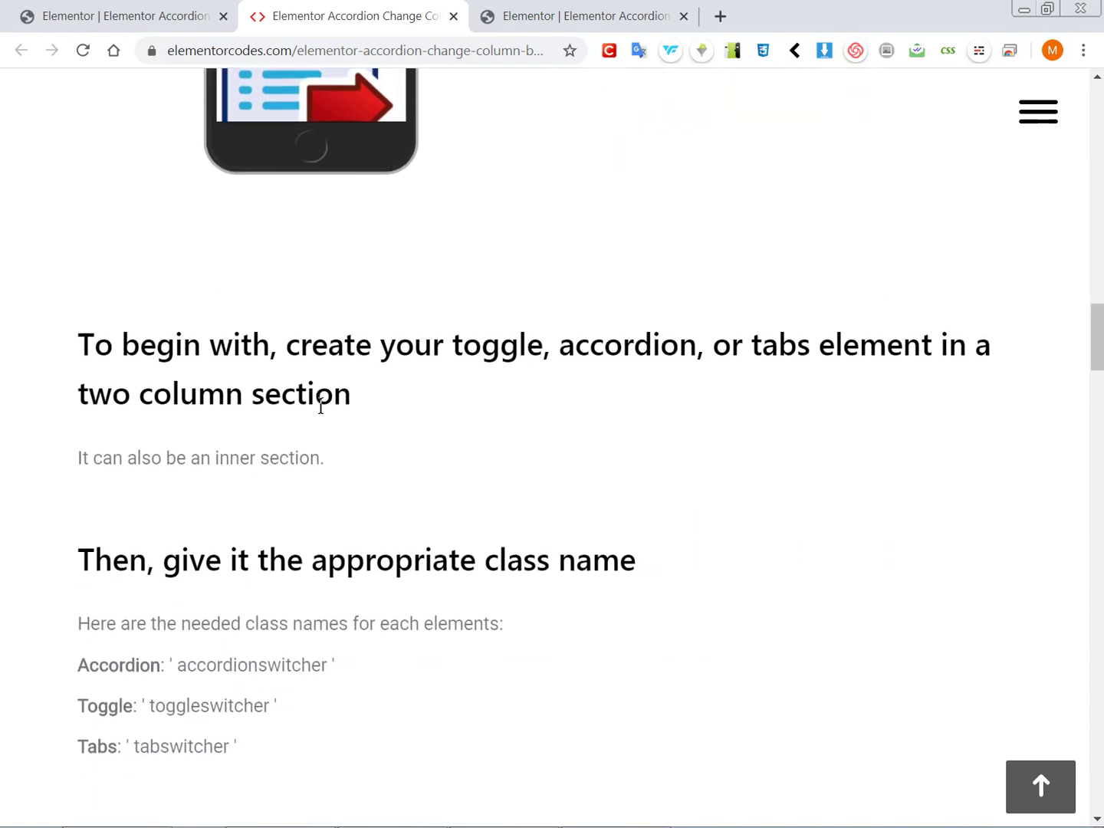
scroll(409, 444, "up", 2)
scroll(380, 521, "down", 3)
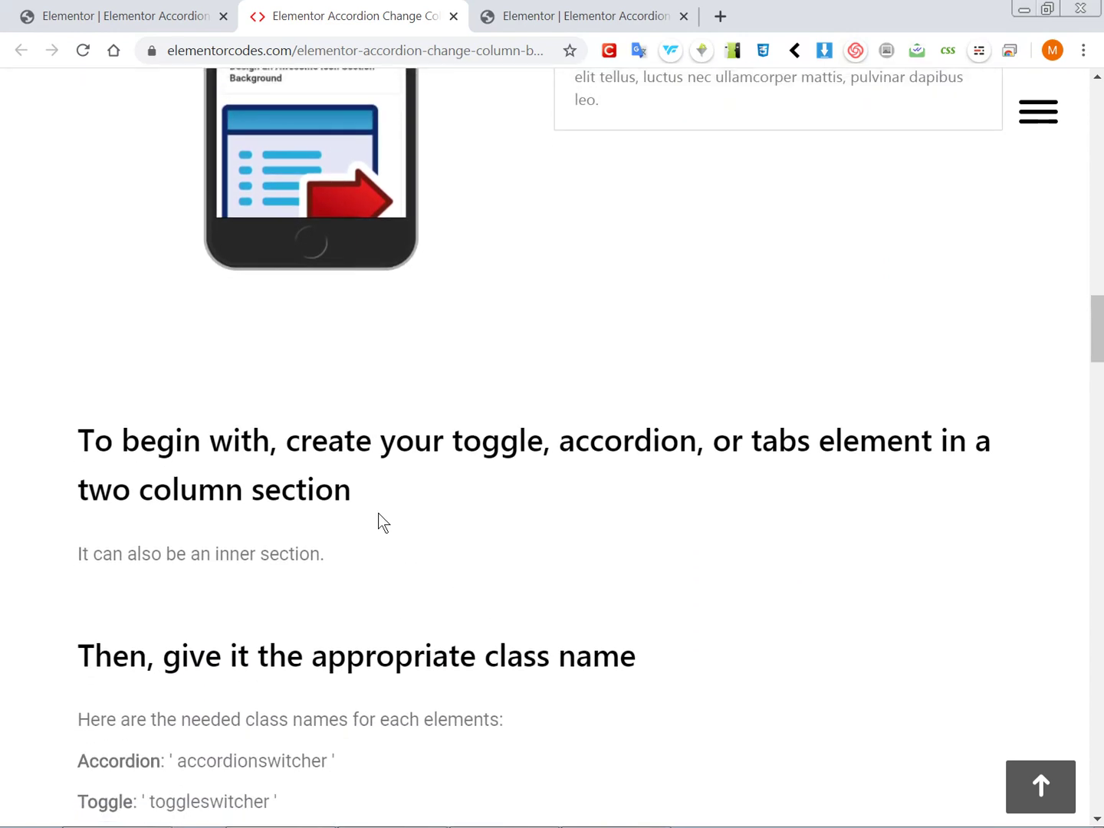
scroll(378, 521, "up", 2)
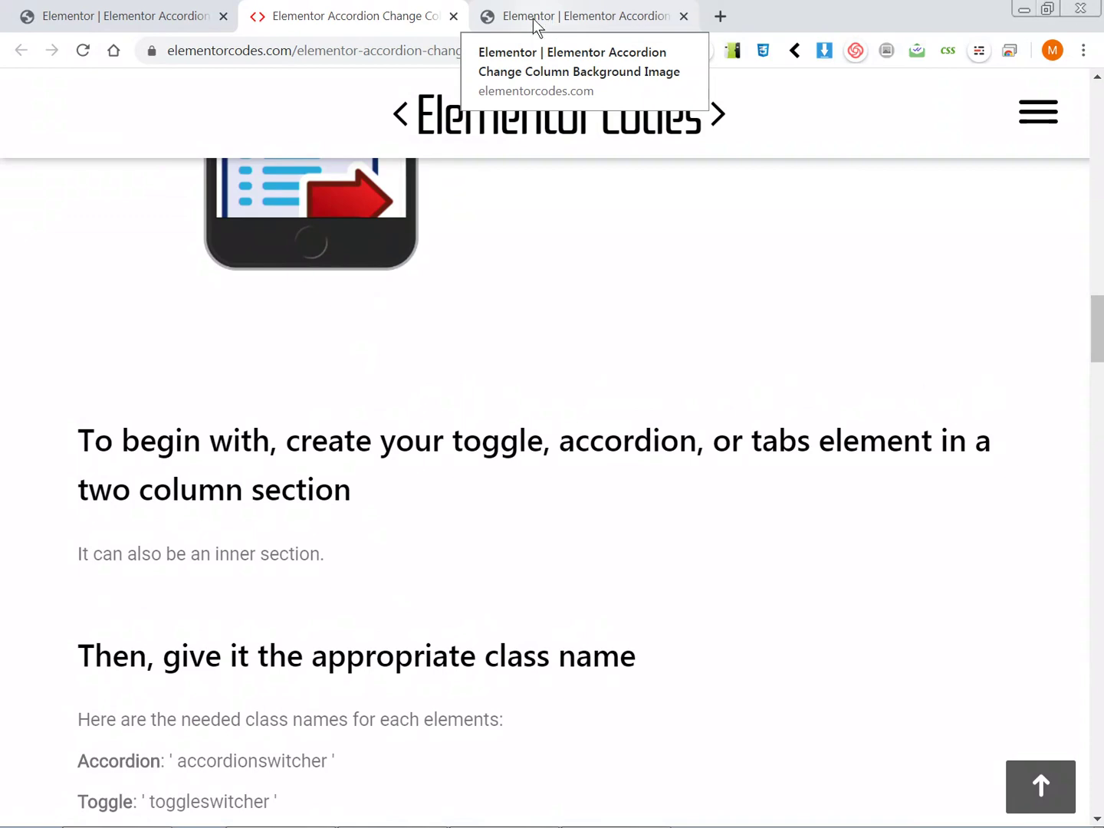
scroll(404, 522, "down", 4)
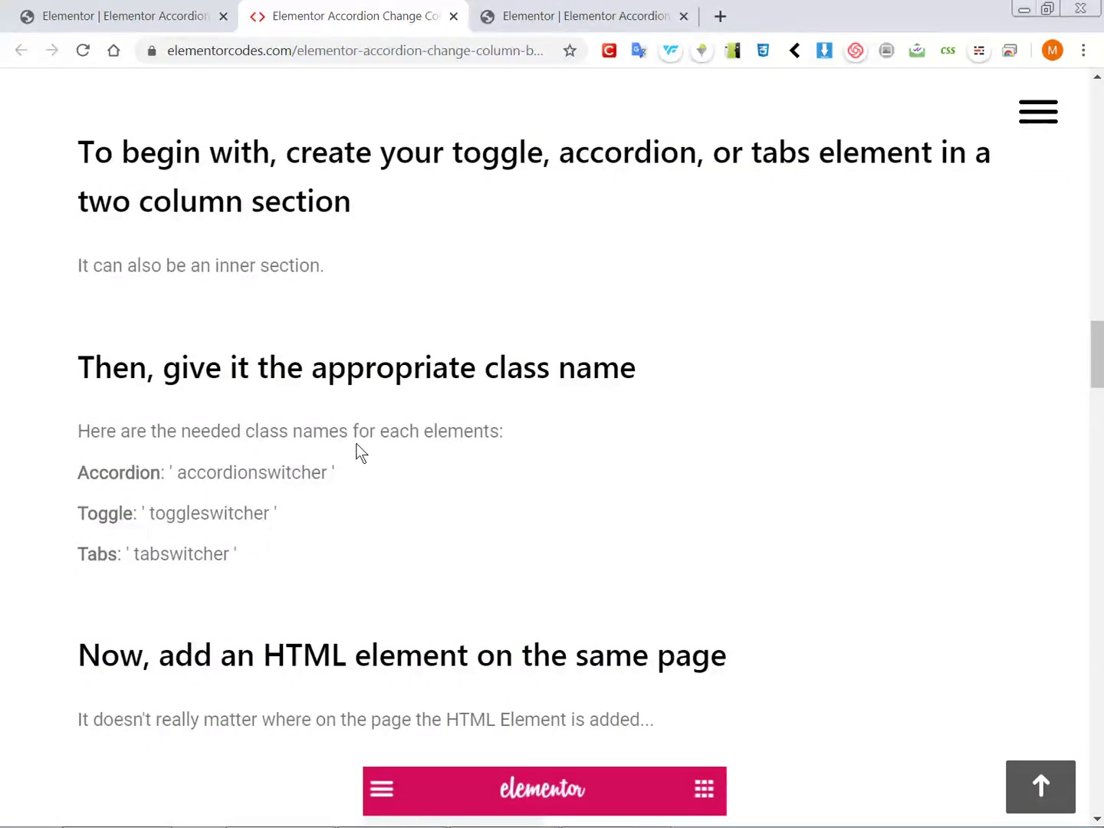
Step: Open the live view of the page from its Elementor editor and reload it
left_click(526, 11)
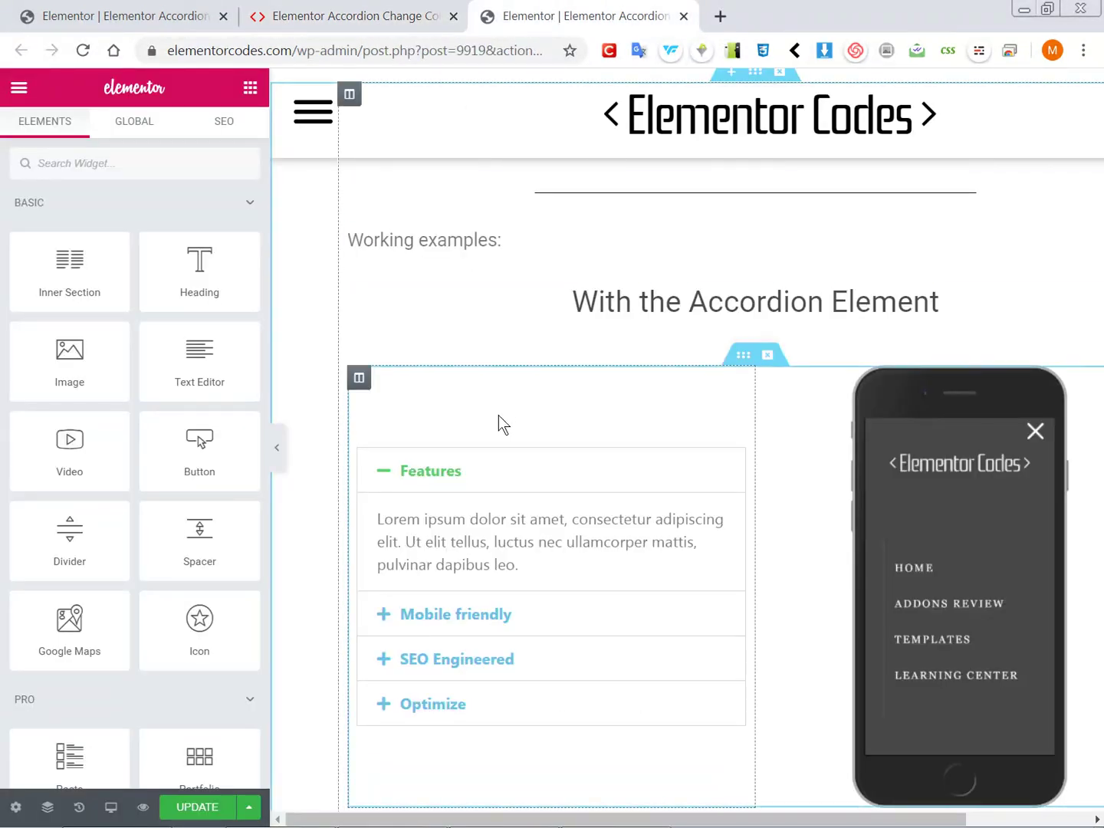
scroll(594, 422, "down", 1)
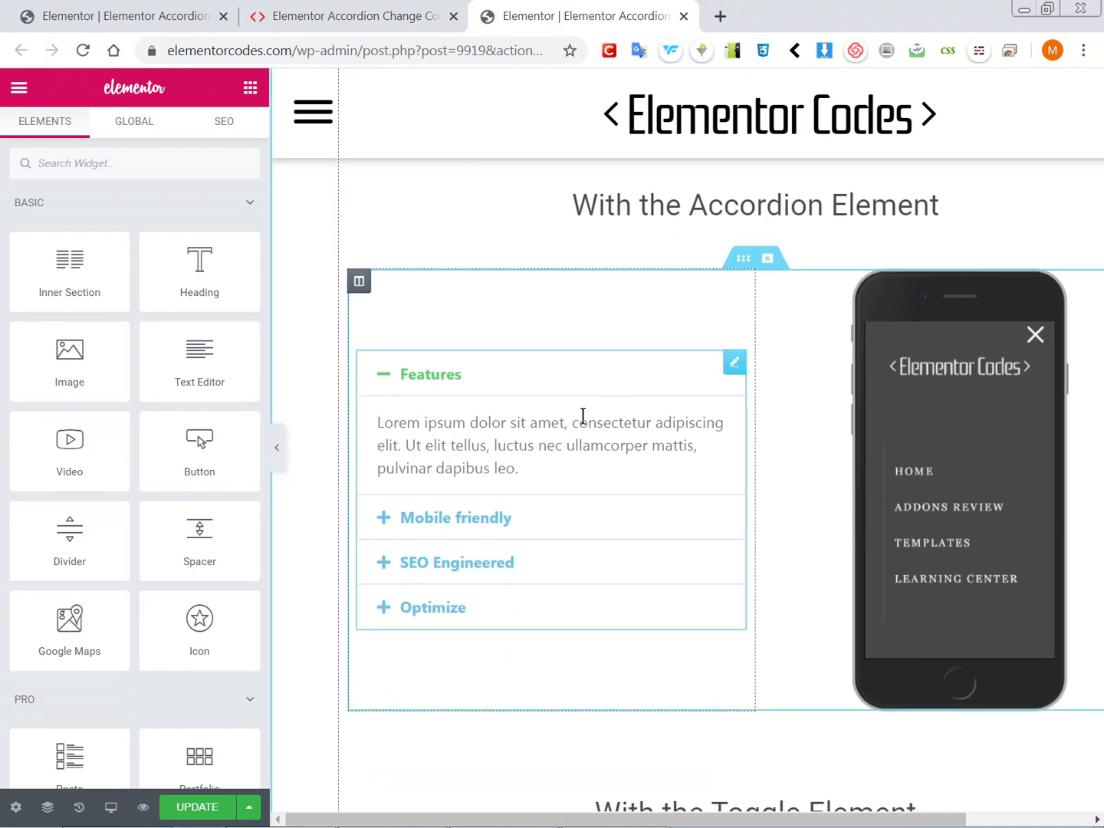
left_click(19, 87)
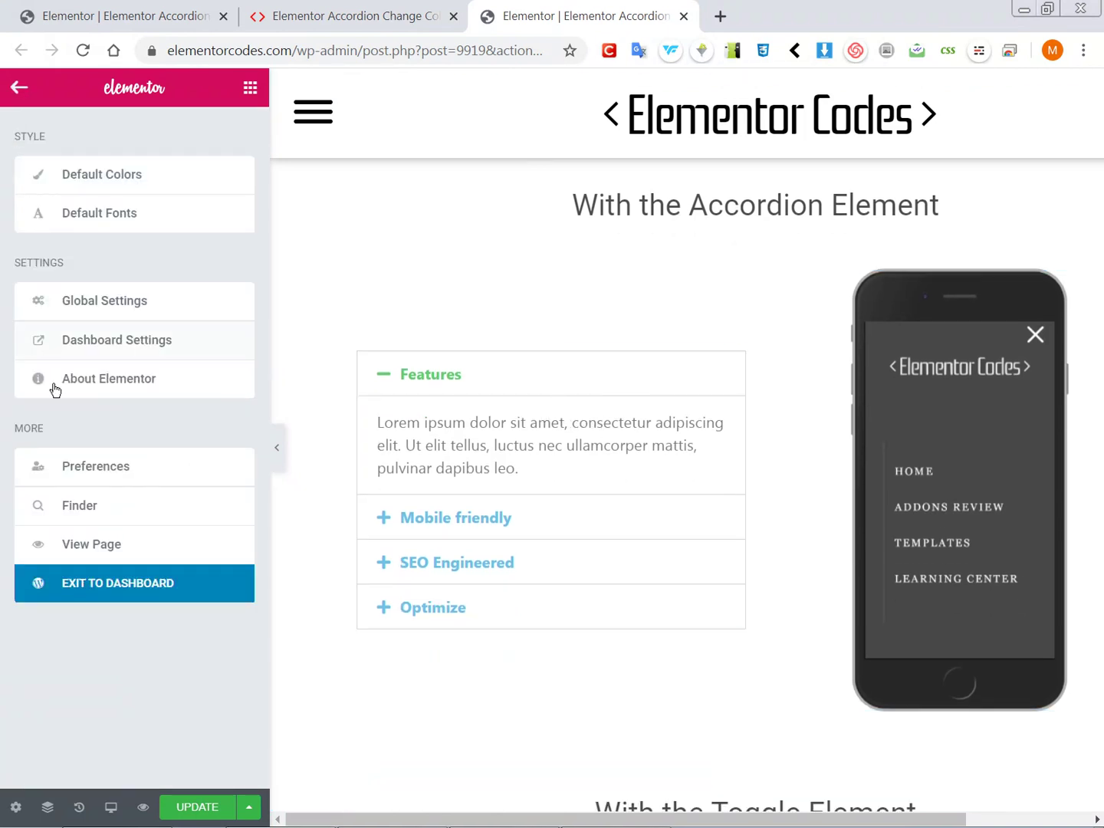
left_click(77, 545)
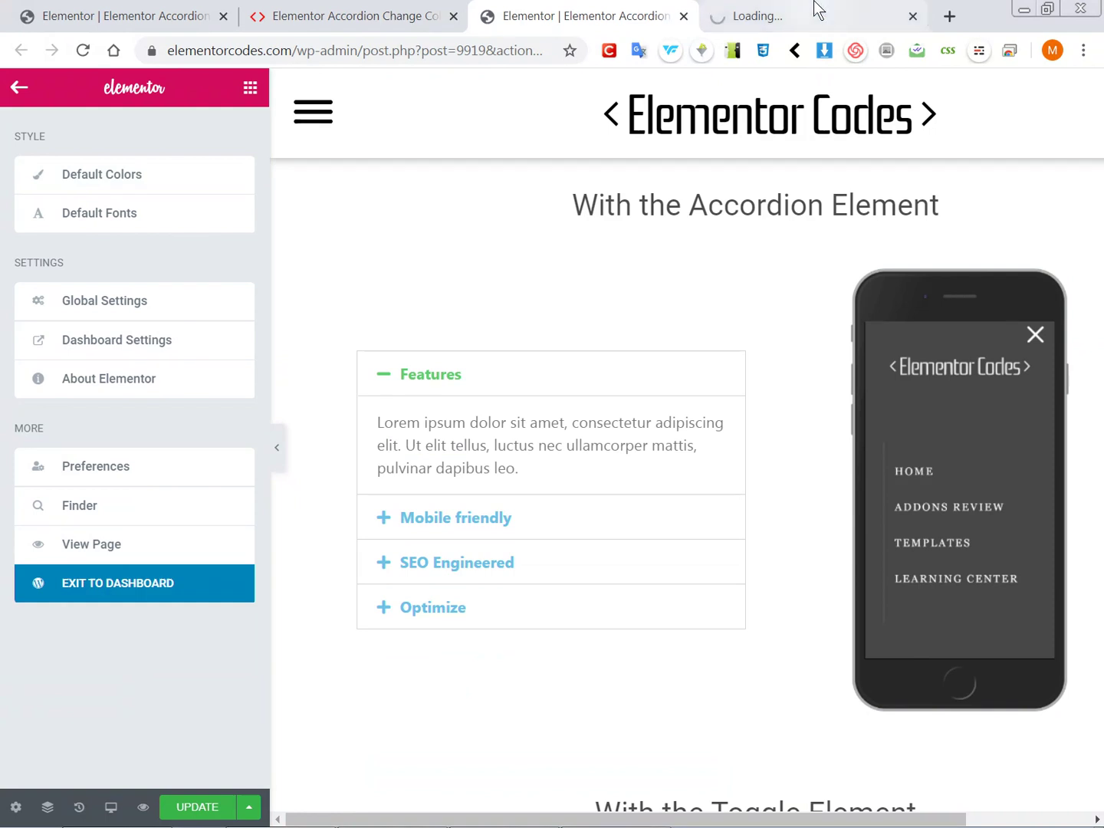
left_click(814, 14)
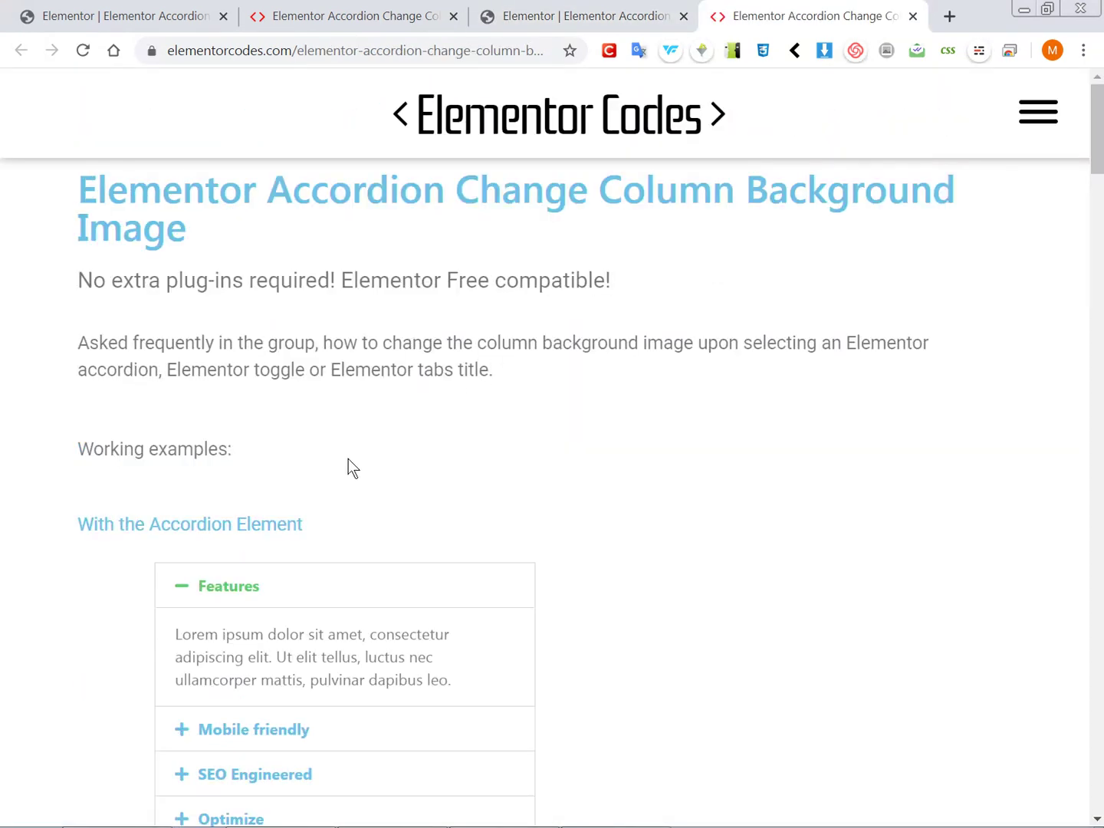
key("F5")
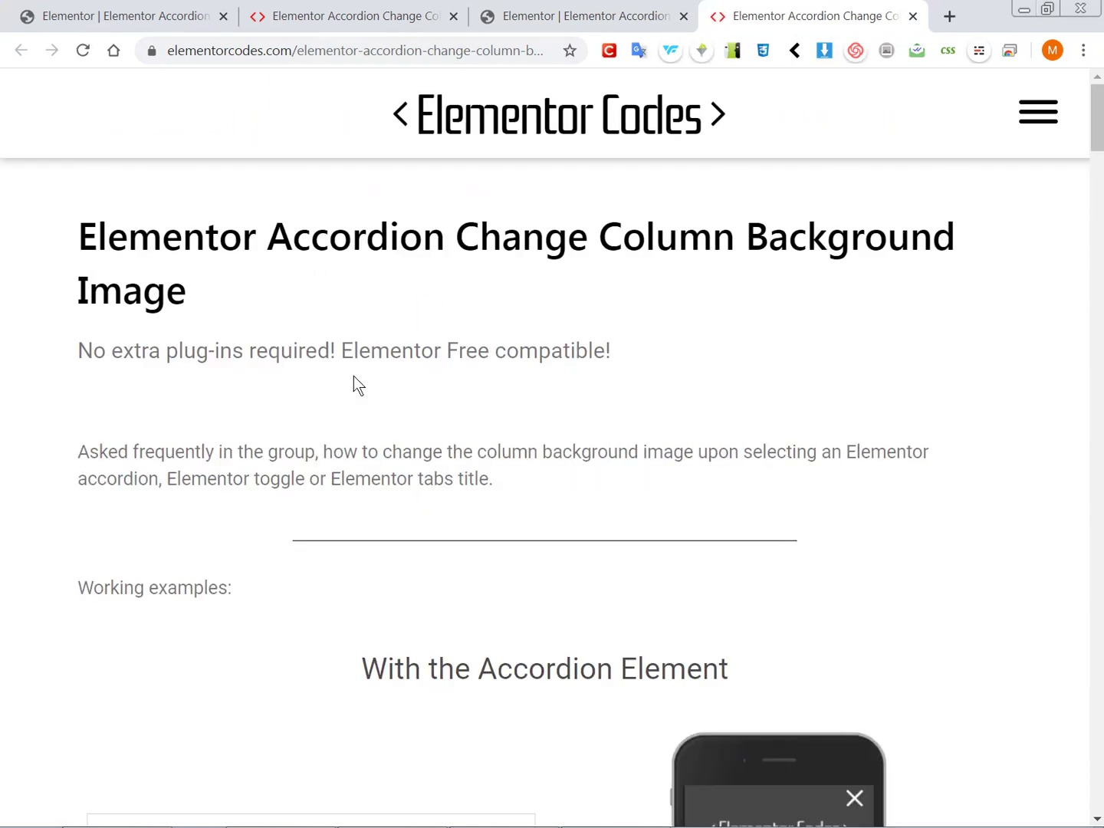
Step: Expand the Mobile friendly and SEO Engineered accordion items on the live page to test the image switching
scroll(312, 405, "down", 3)
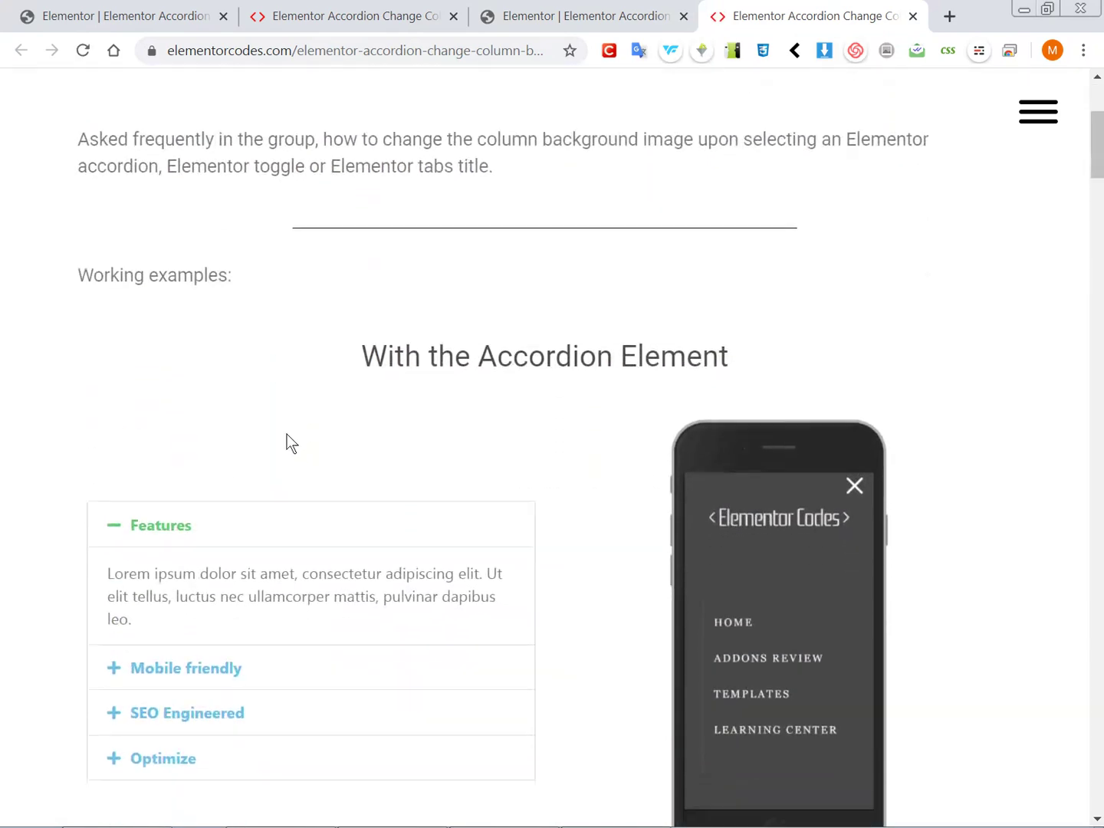
left_click(204, 597)
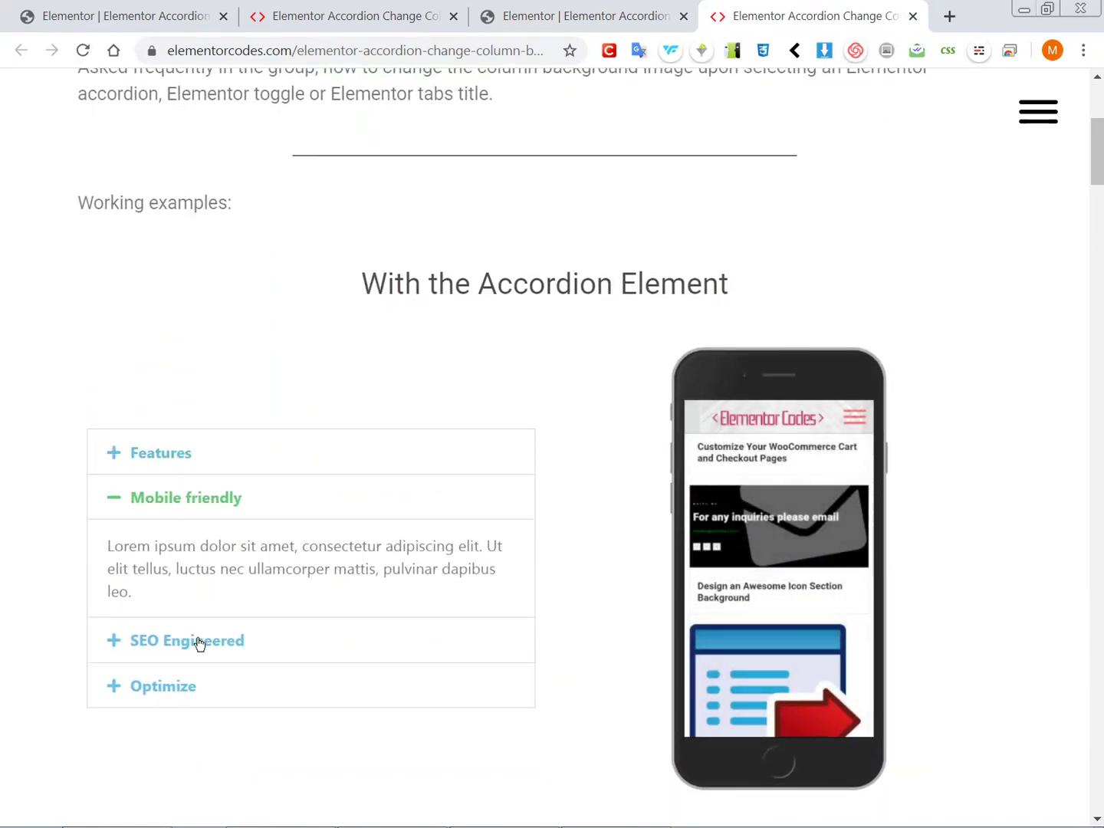
left_click(198, 641)
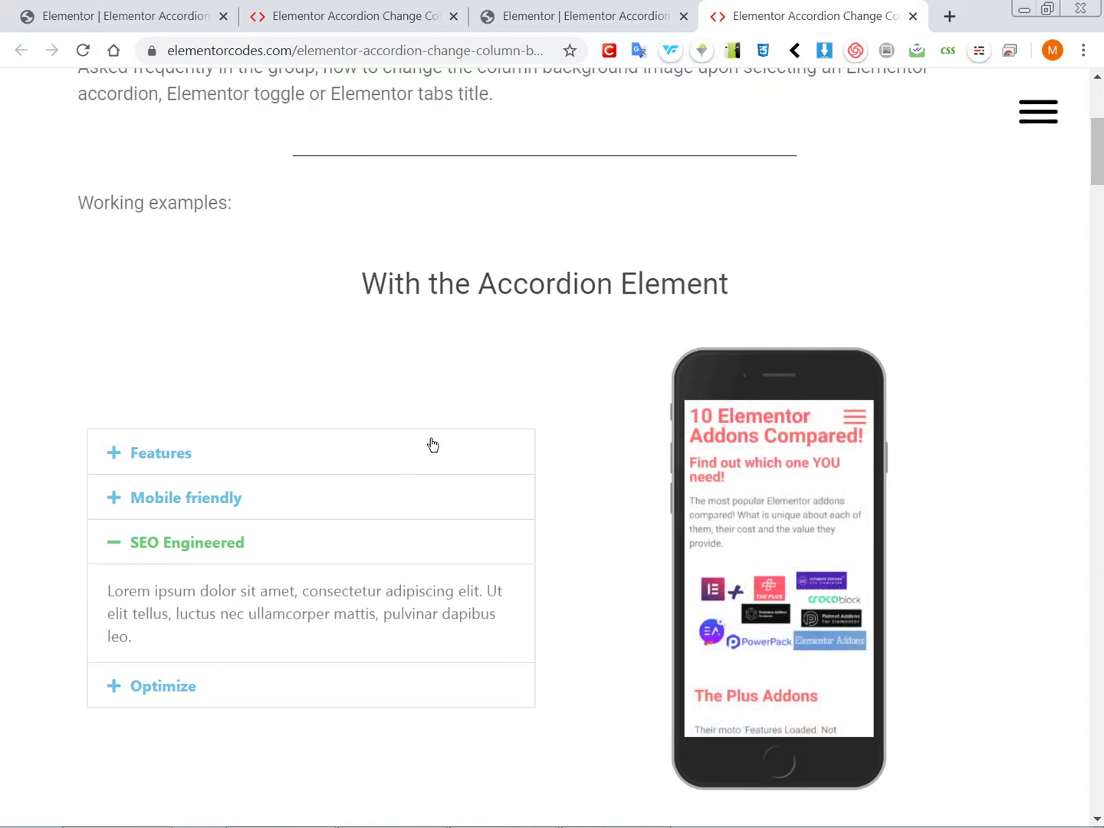
Step: Update the page in the Elementor editor and reload its live view
left_click(599, 11)
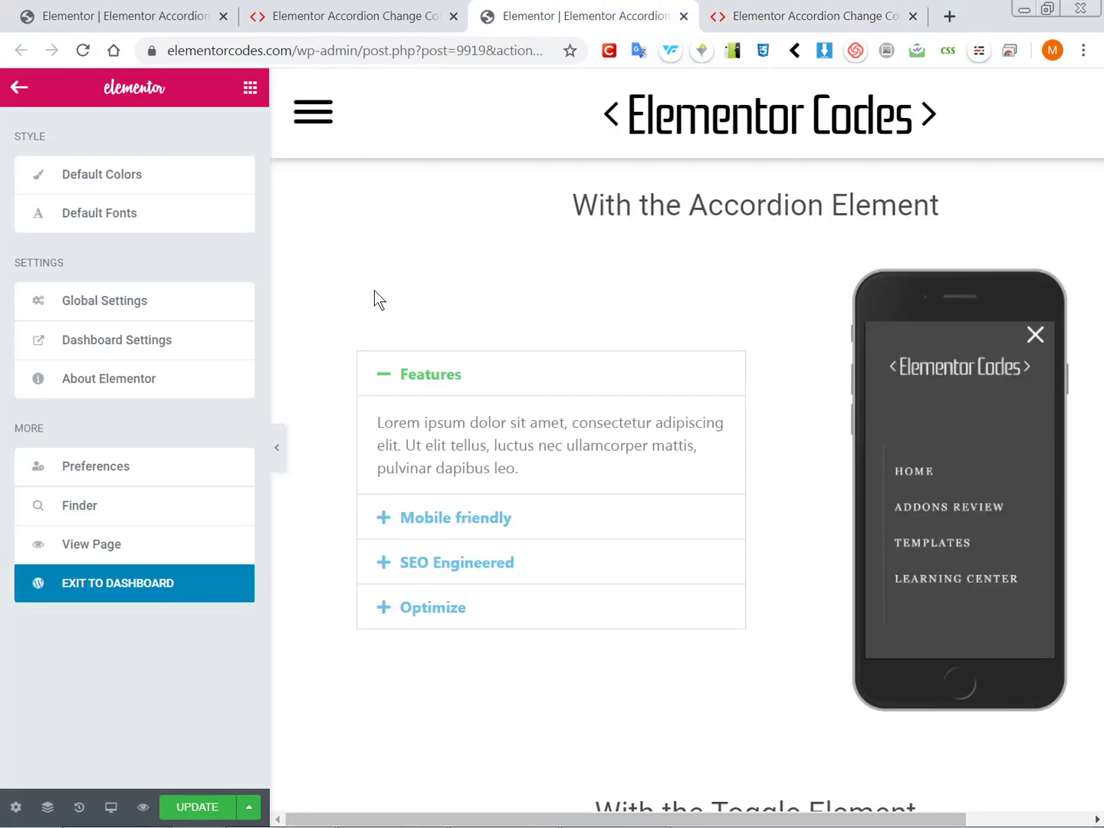
left_click(194, 808)
left_click(764, 11)
key("F5")
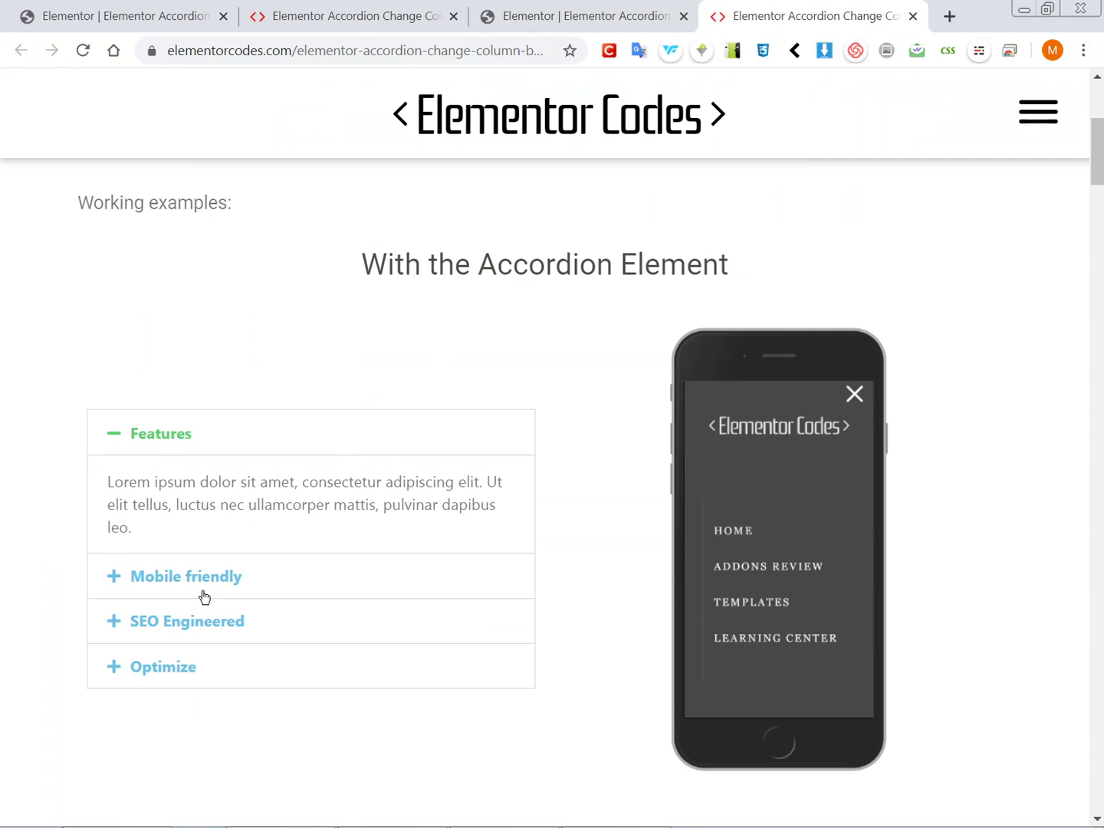
Step: Expand the Mobile friendly, SEO Engineered and Optimize accordion items in turn to retest the image switching on the reloaded page
left_click(203, 597)
left_click(169, 622)
left_click(159, 661)
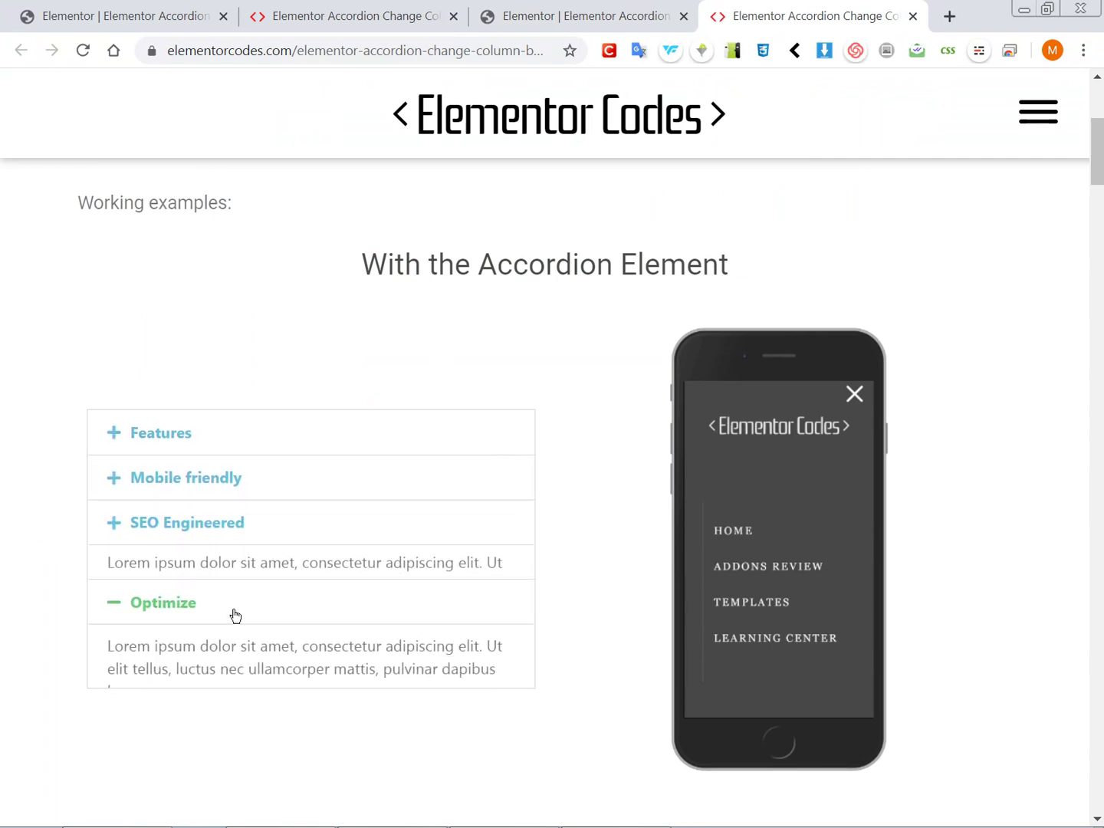
Step: Return to the page's Elementor editor and open the settings of the accordion example's inner section and its phone image column
scroll(604, 407, "up", 1)
scroll(604, 408, "down", 1)
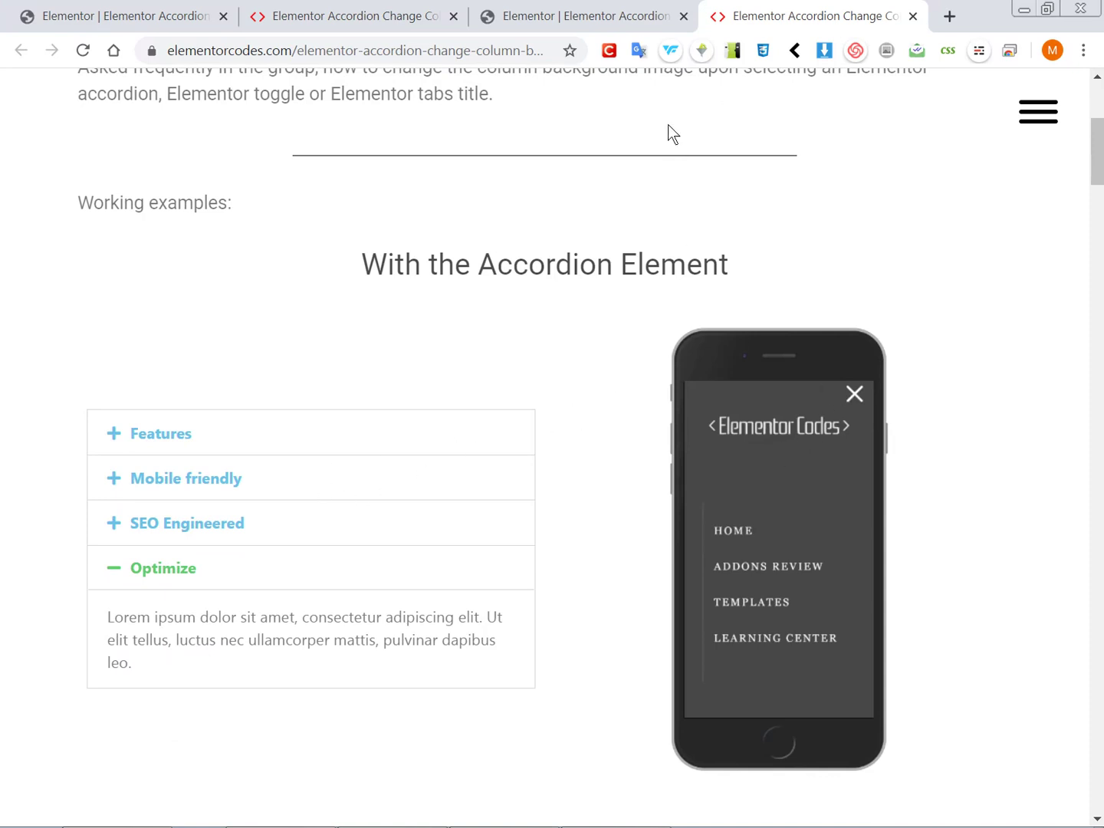
left_click(614, 16)
scroll(653, 426, "up", 4)
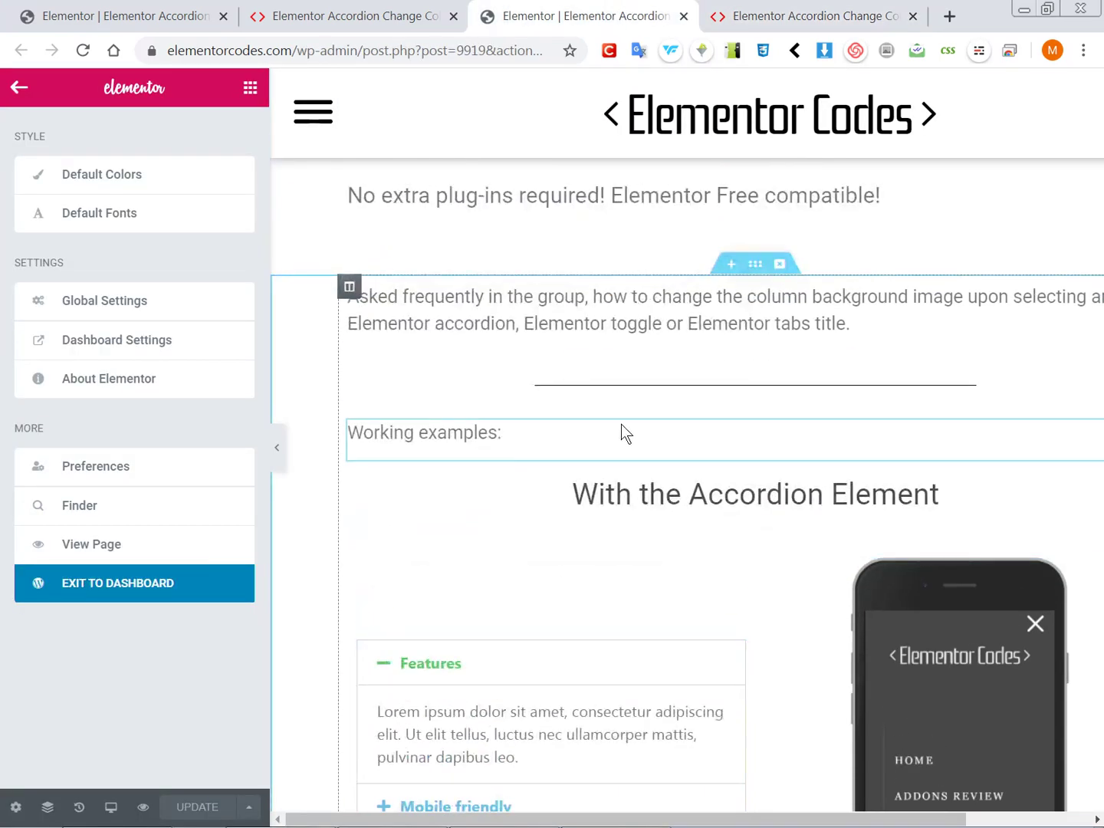
scroll(622, 434, "down", 1)
scroll(633, 383, "down", 1)
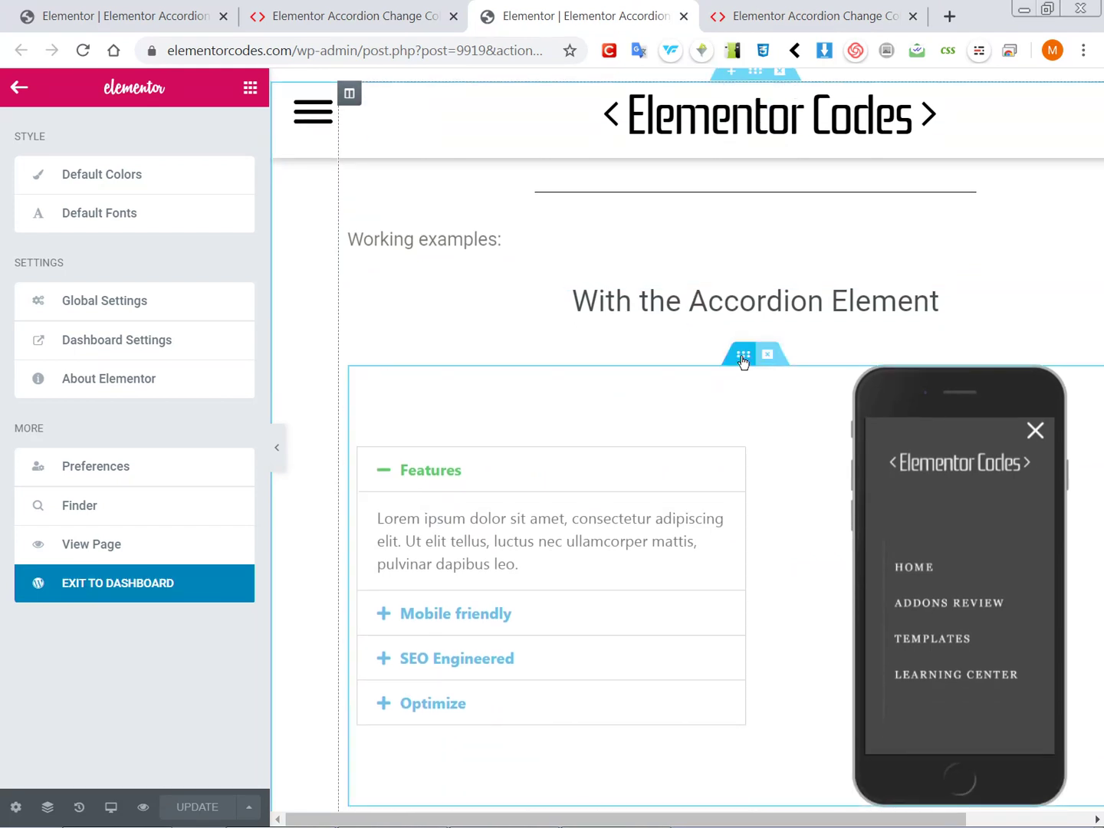
scroll(732, 416, "down", 1)
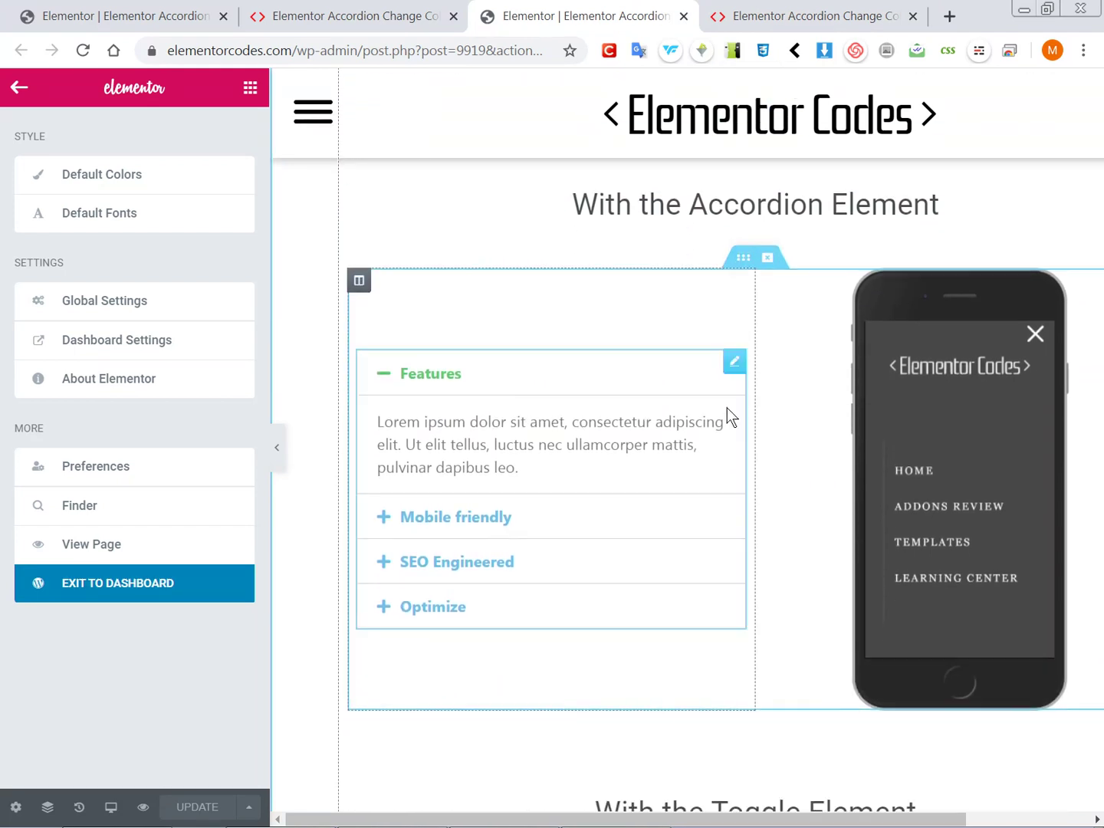
left_click(746, 262)
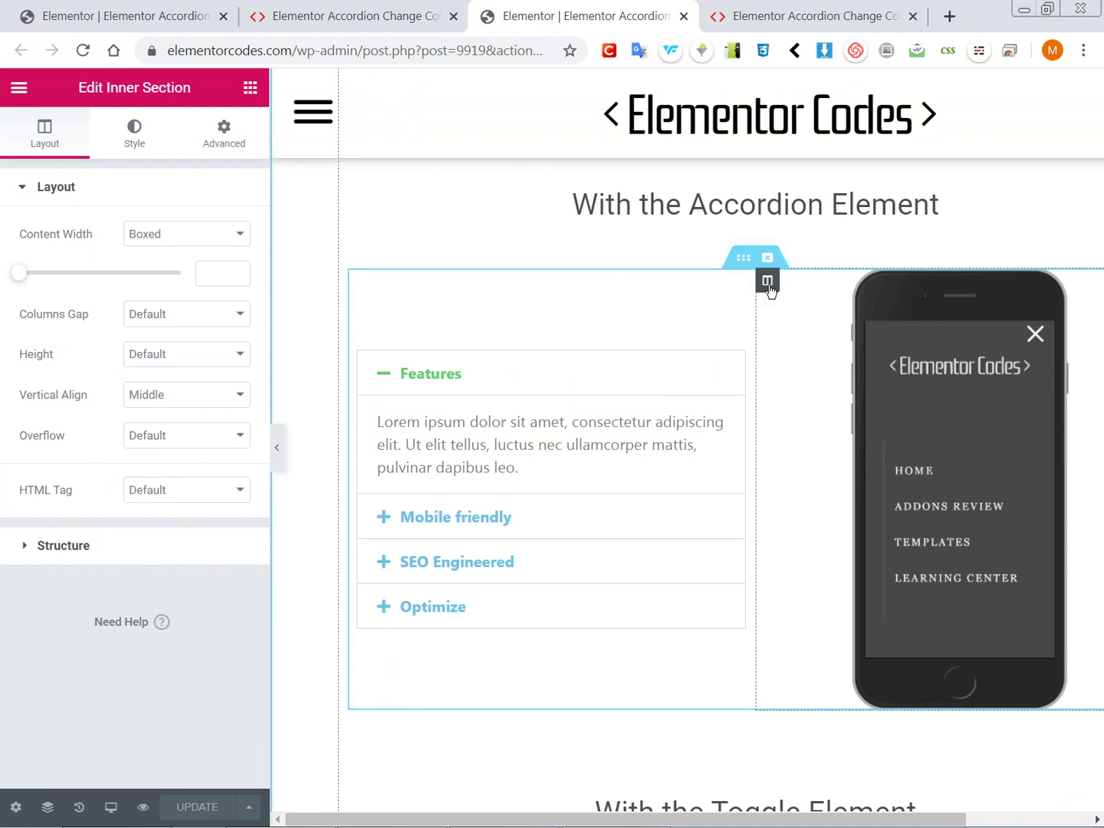
left_click(769, 282)
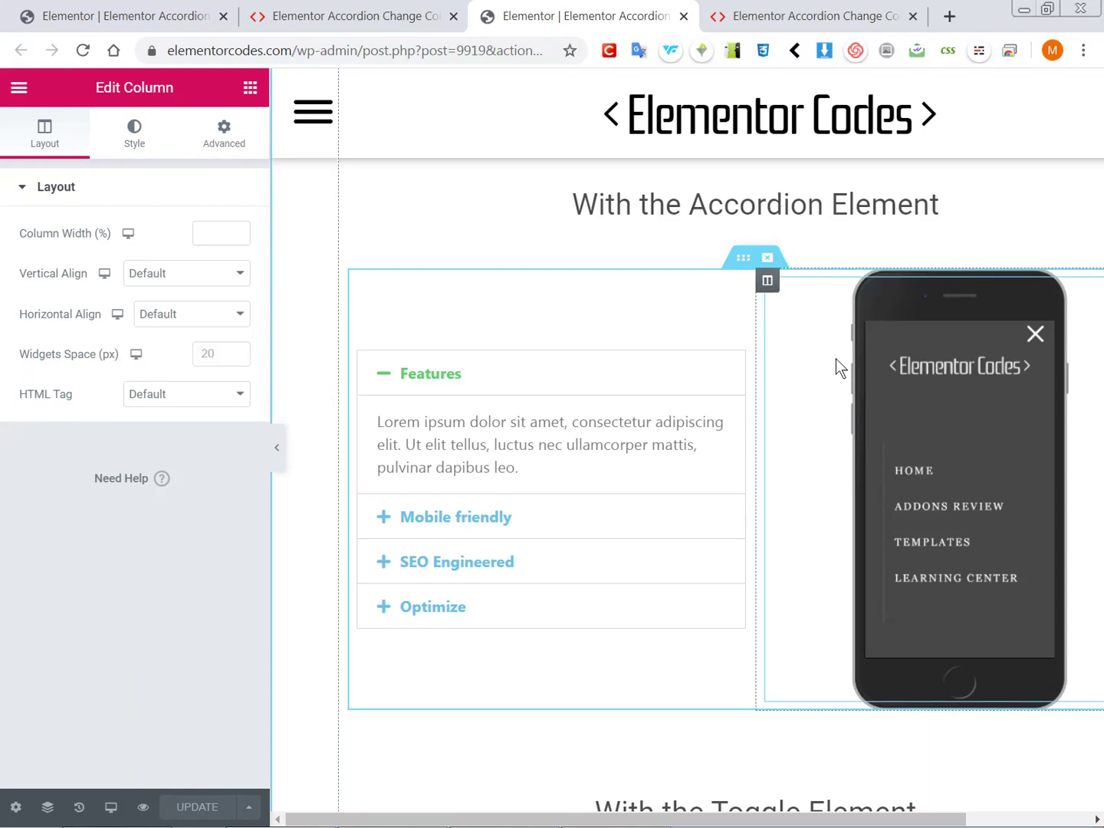
Step: Inspect the phone image column's background style settings and the neighbouring accordion element's list of items
left_click_drag(766, 818, 875, 818)
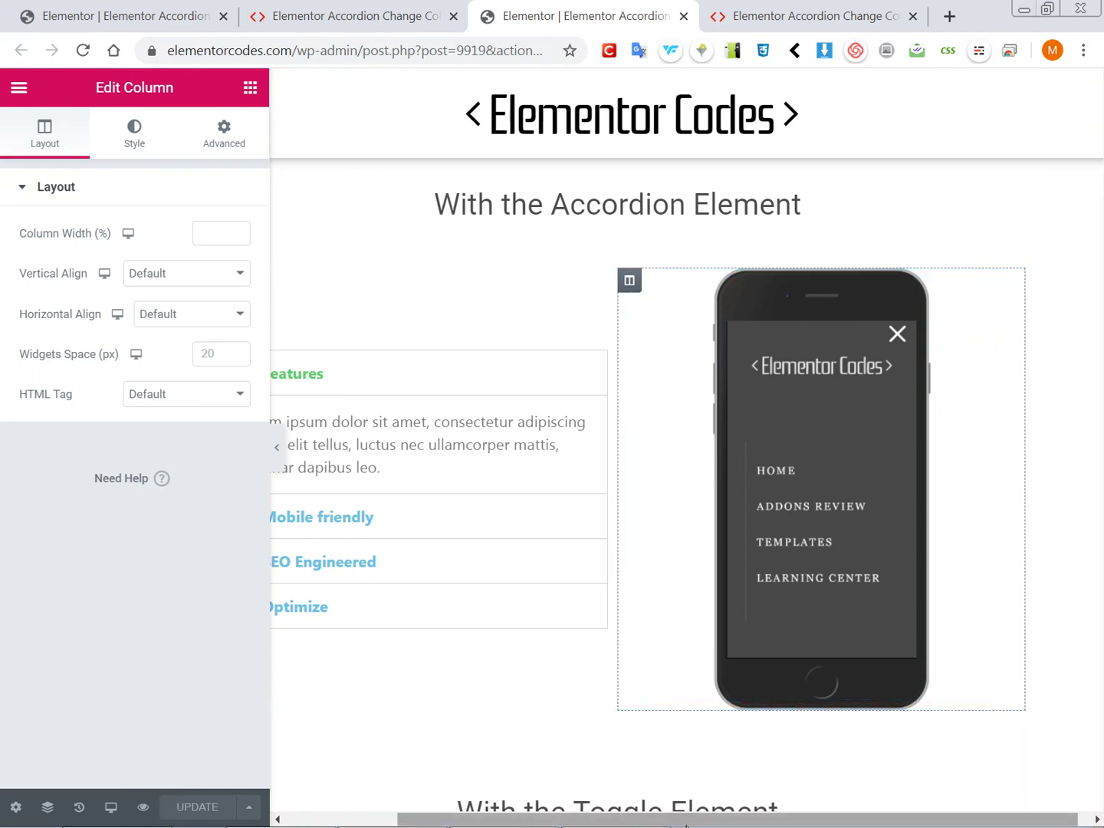
left_click_drag(686, 819, 593, 819)
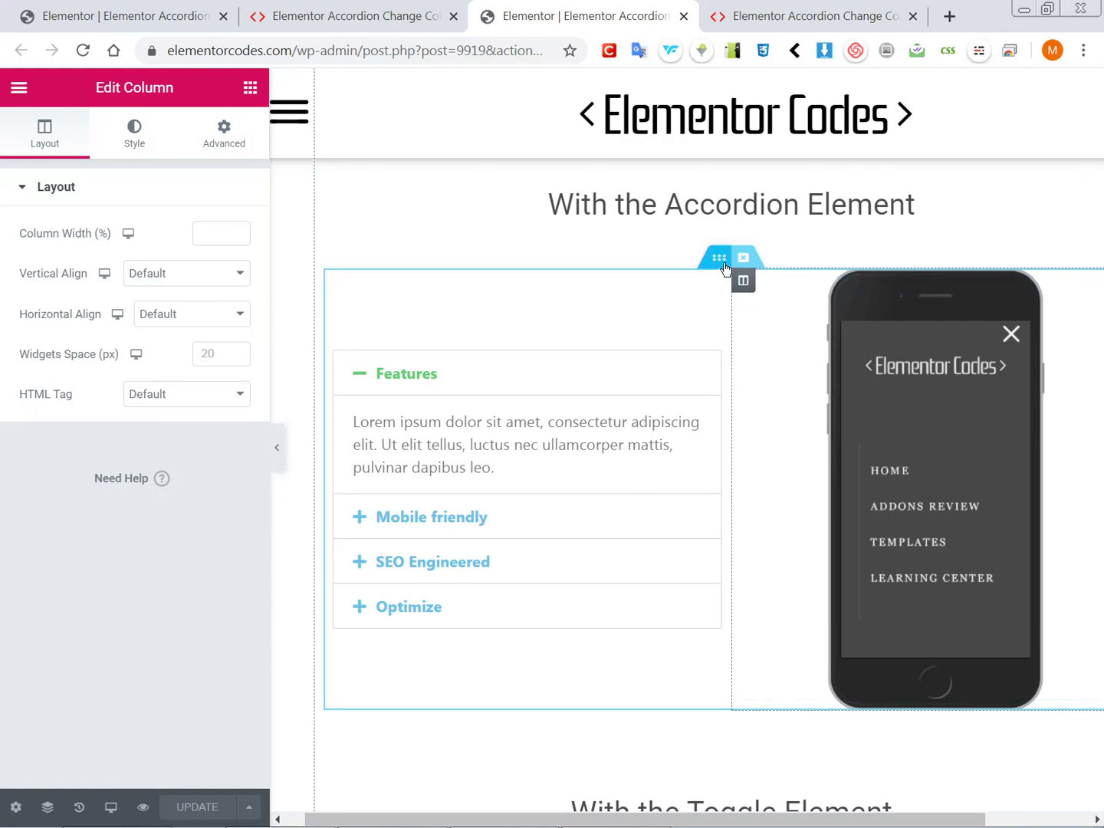
scroll(704, 317, "up", 1)
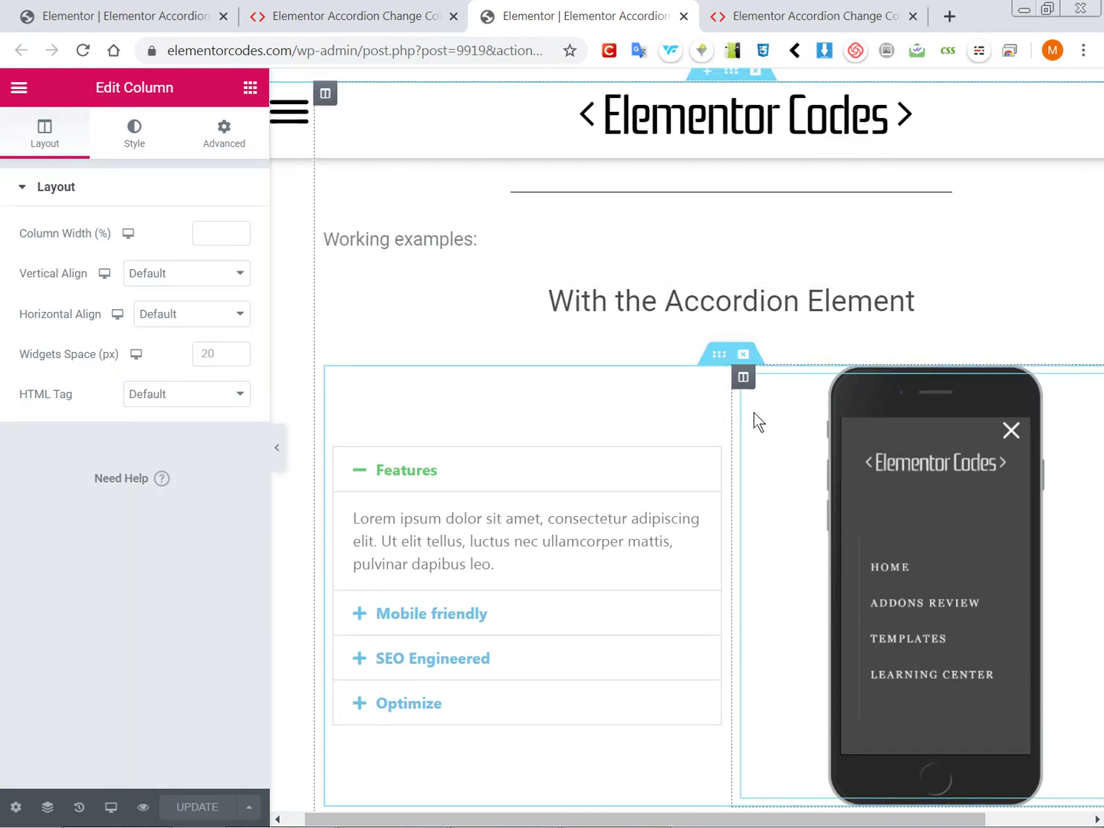
scroll(749, 382, "down", 1)
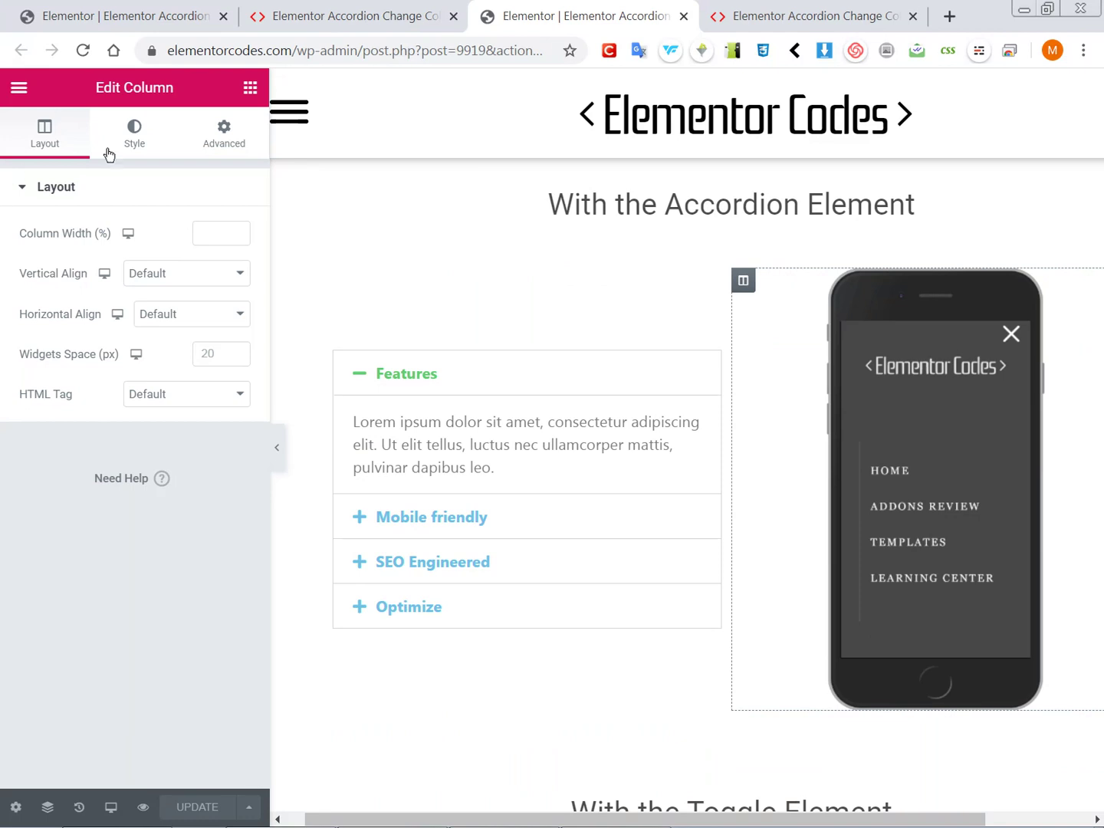
left_click(134, 136)
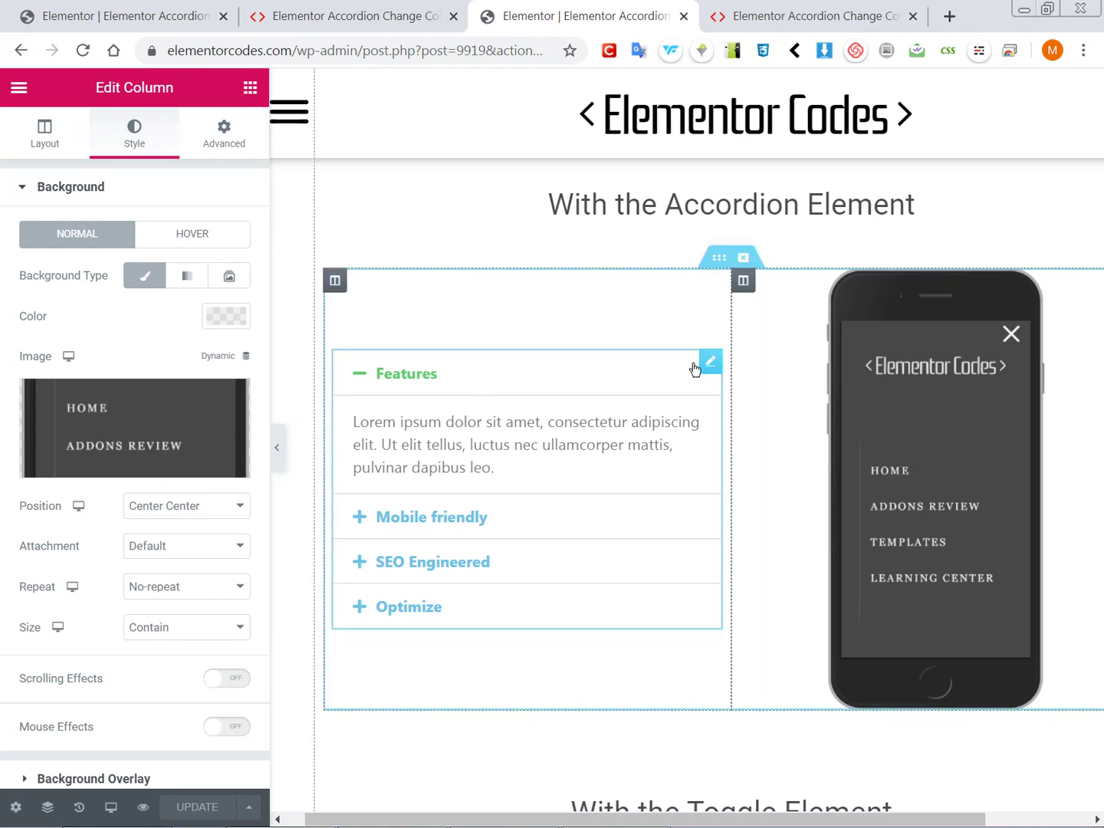
left_click(708, 362)
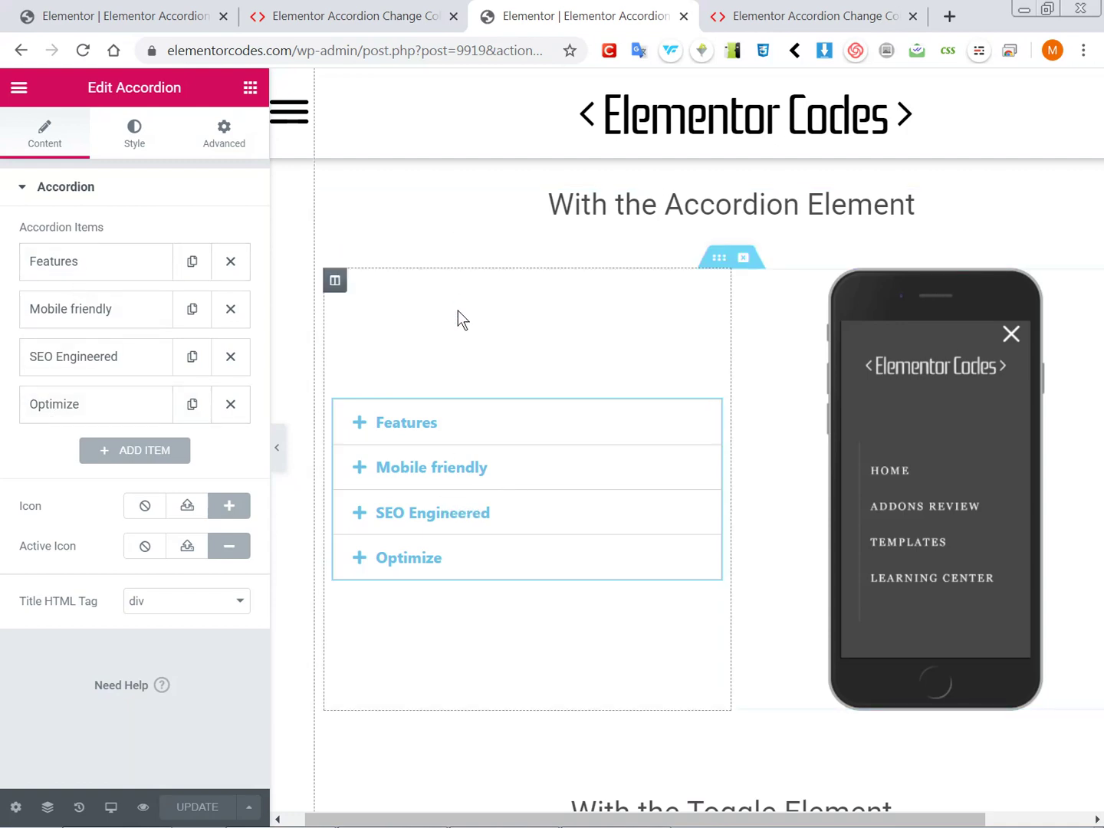
Step: Find the HTML element and add it between the introductory text and the divider above "Working examples"
scroll(469, 441, "up", 1)
scroll(470, 437, "up", 2)
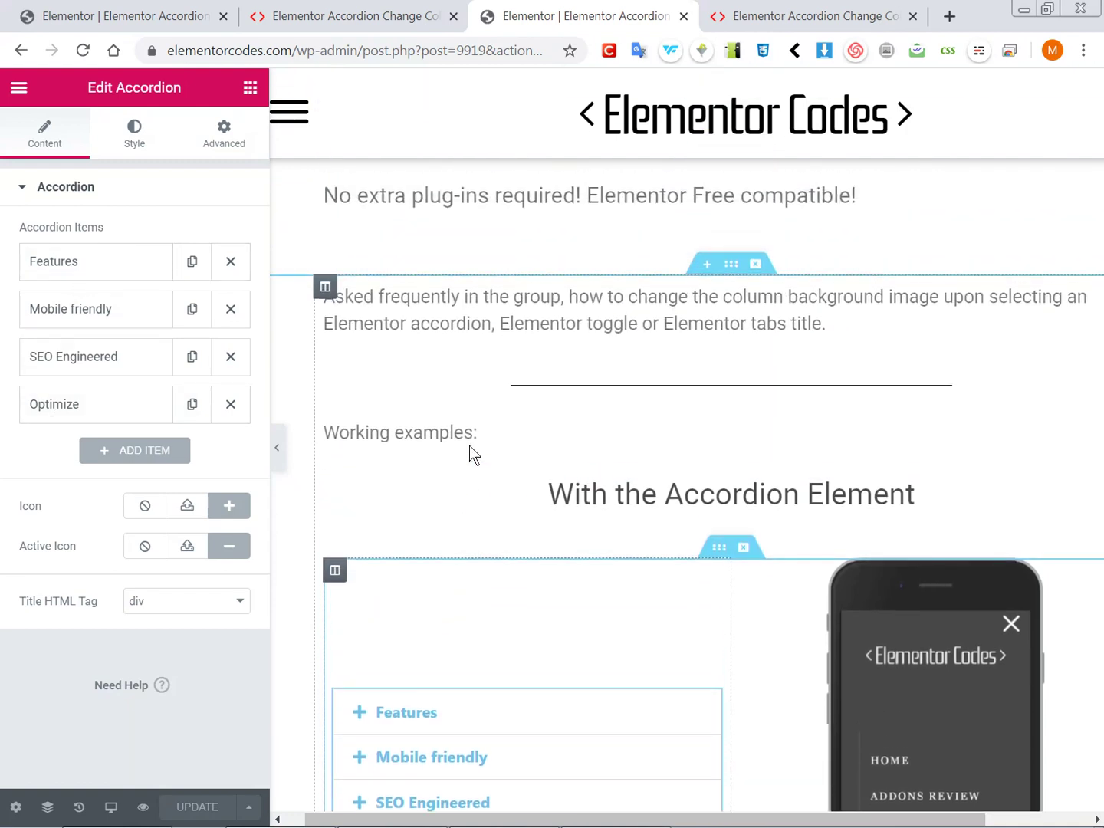
scroll(473, 404, "up", 1)
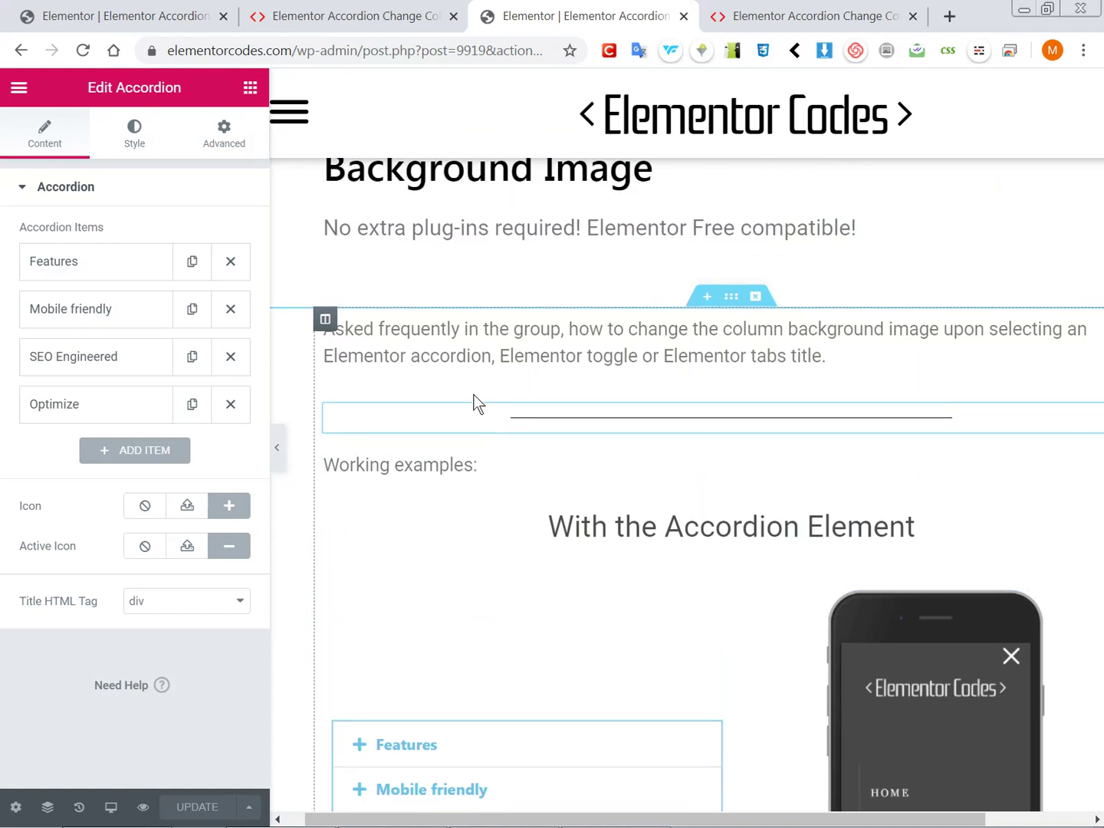
scroll(469, 399, "down", 1)
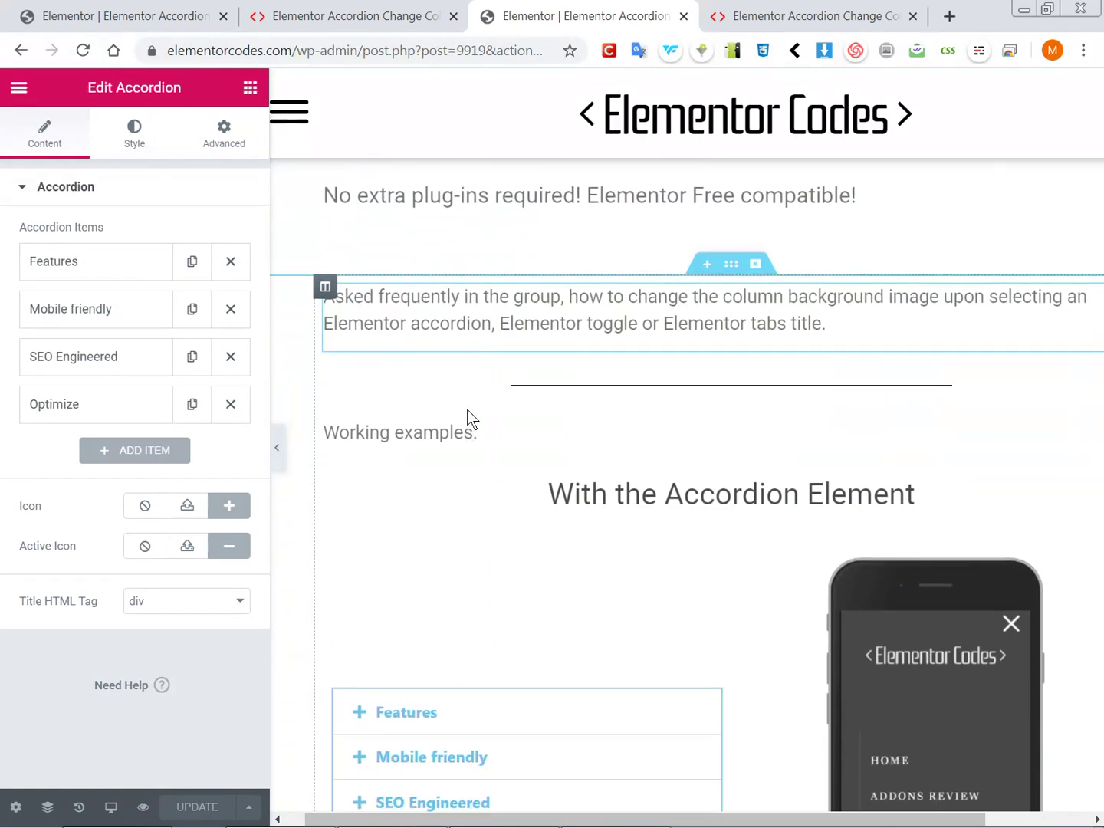
left_click(250, 88)
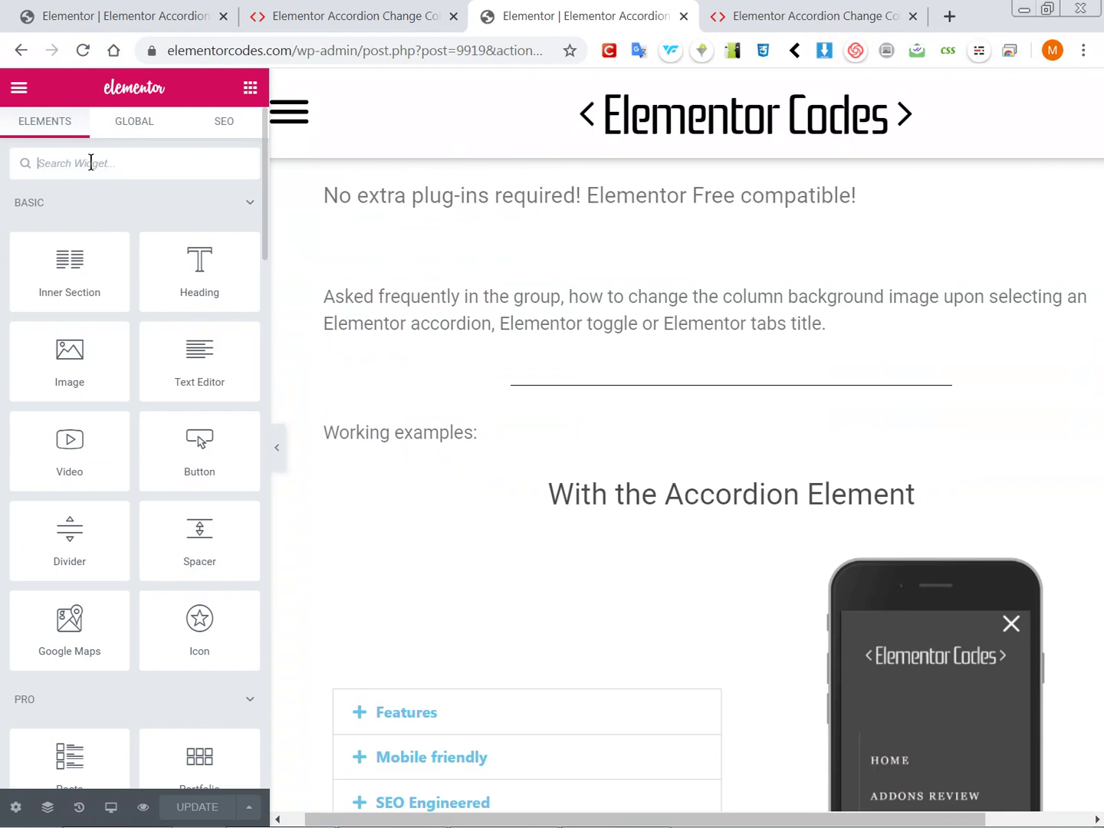
type("html")
left_click_drag(69, 222, 580, 381)
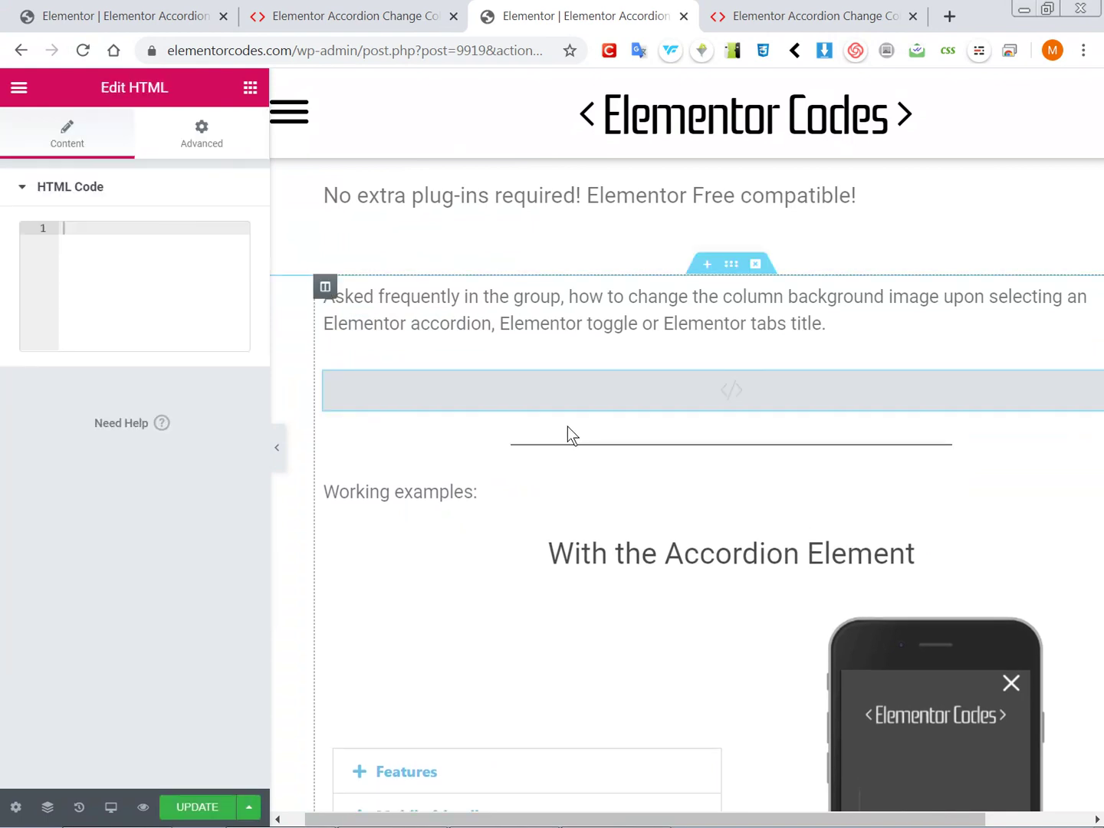
Step: Look through the accordion, toggle and tabs code blocks on the live tutorial page and return to the accordion code
left_click(364, 11)
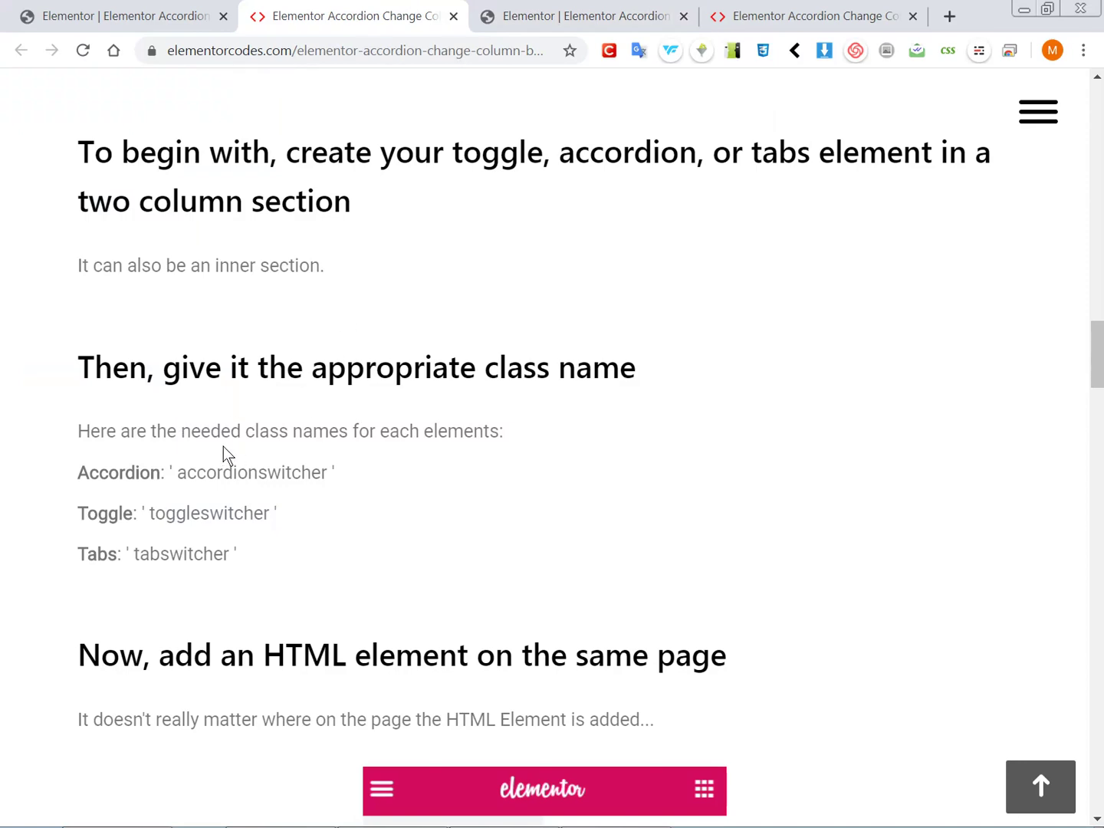
scroll(223, 449, "down", 5)
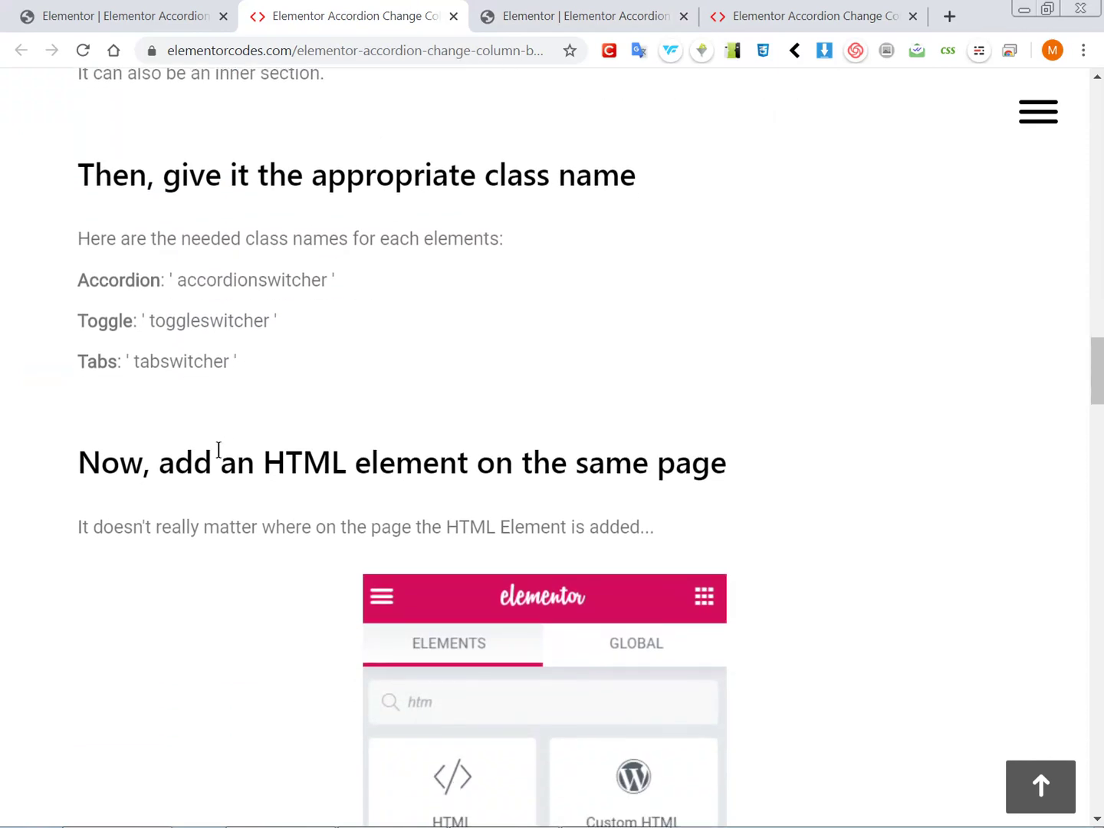
scroll(218, 451, "down", 7)
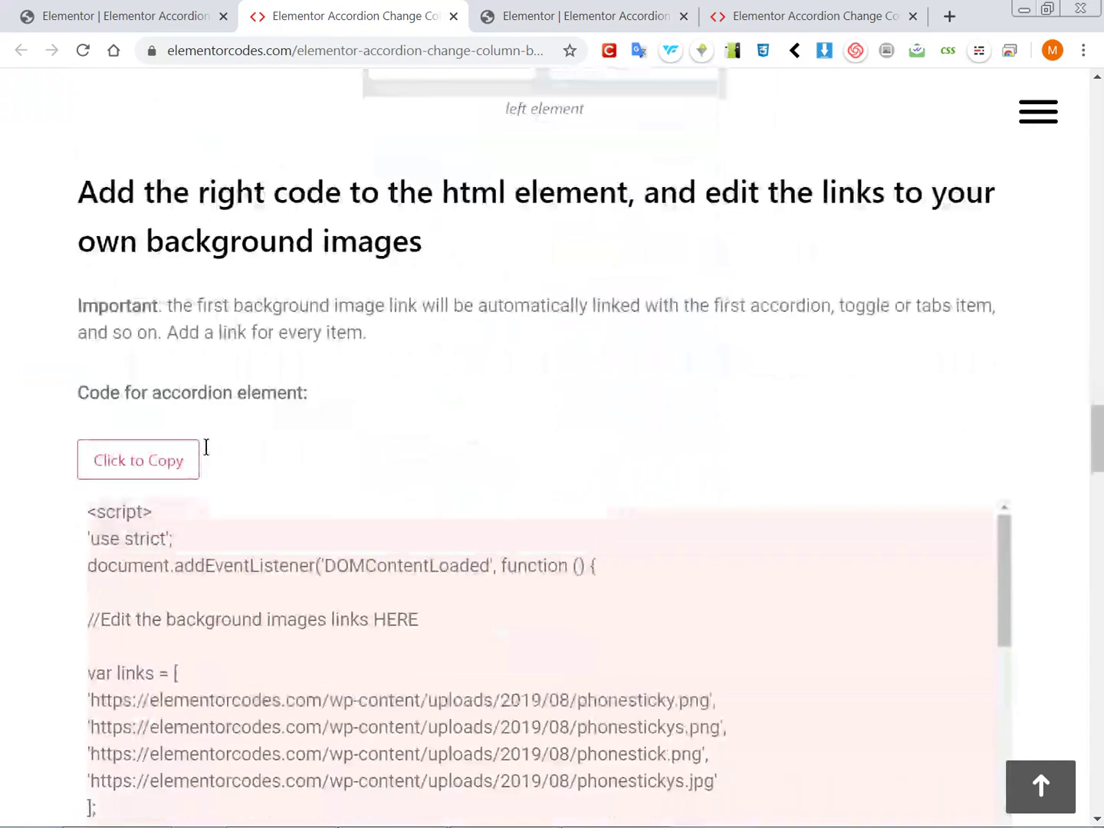
scroll(45, 400, "down", 1)
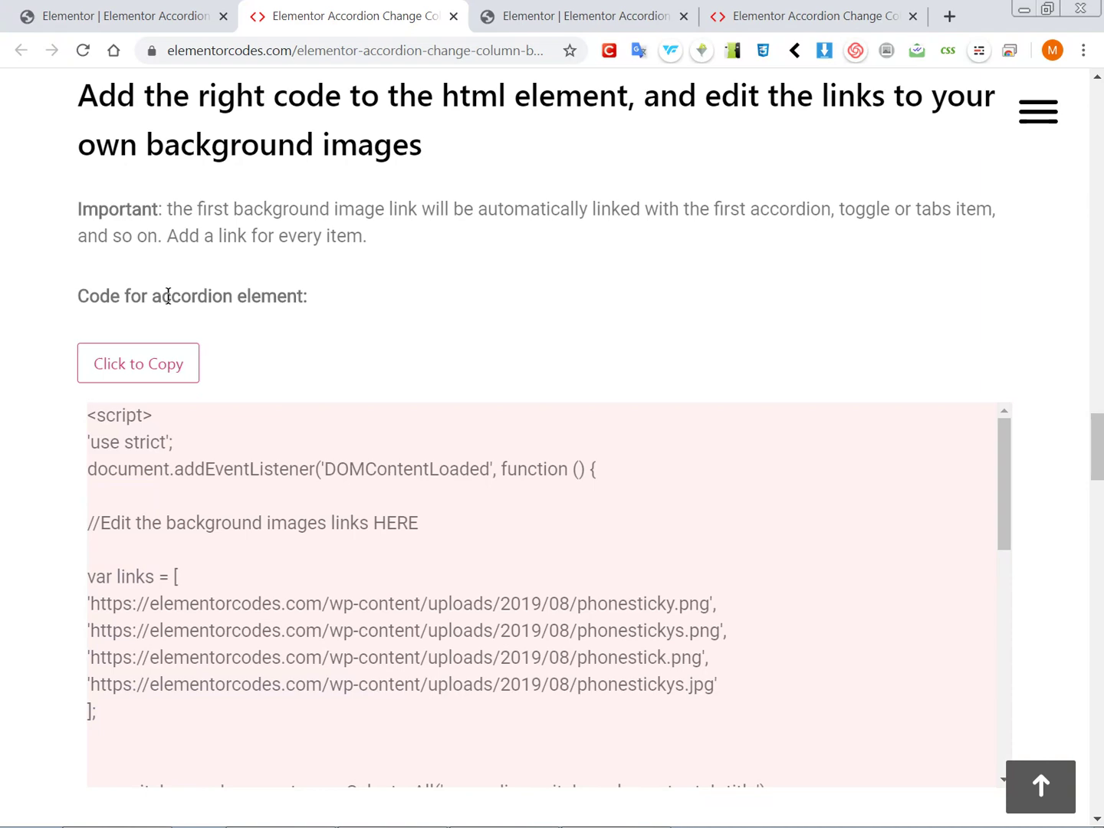
scroll(66, 398, "down", 1)
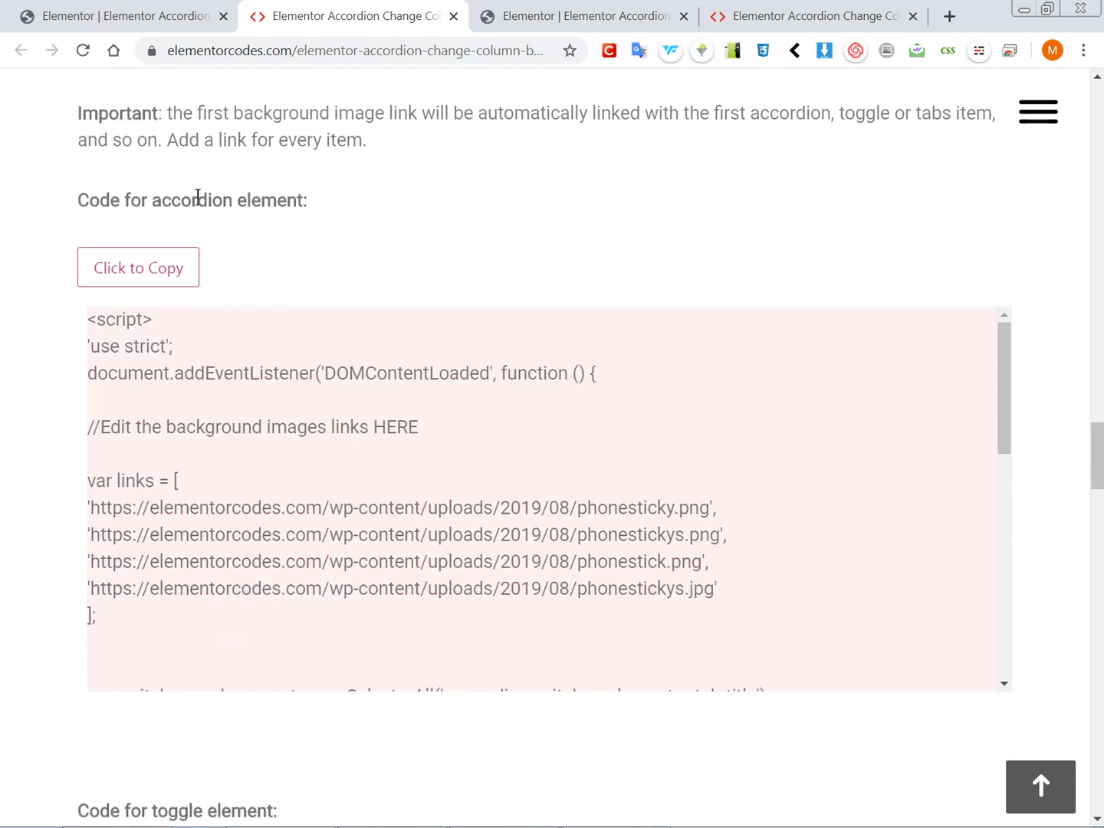
scroll(16, 300, "down", 4)
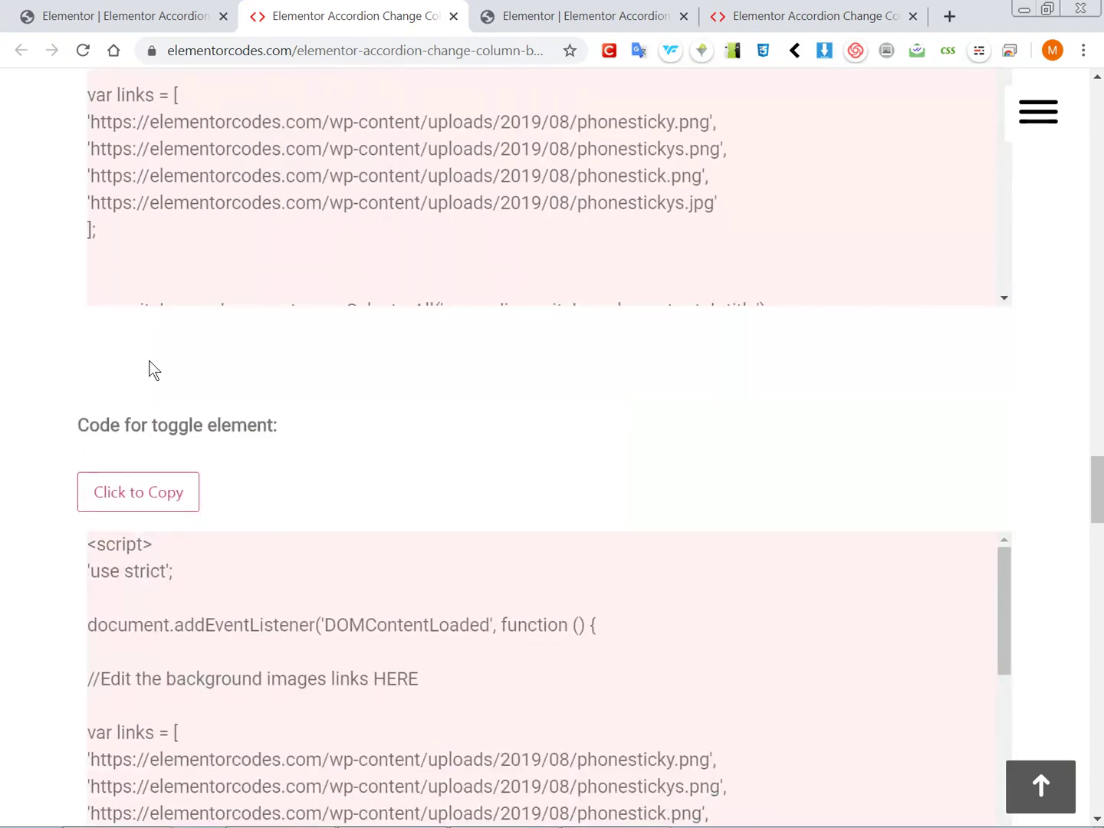
scroll(11, 355, "down", 6)
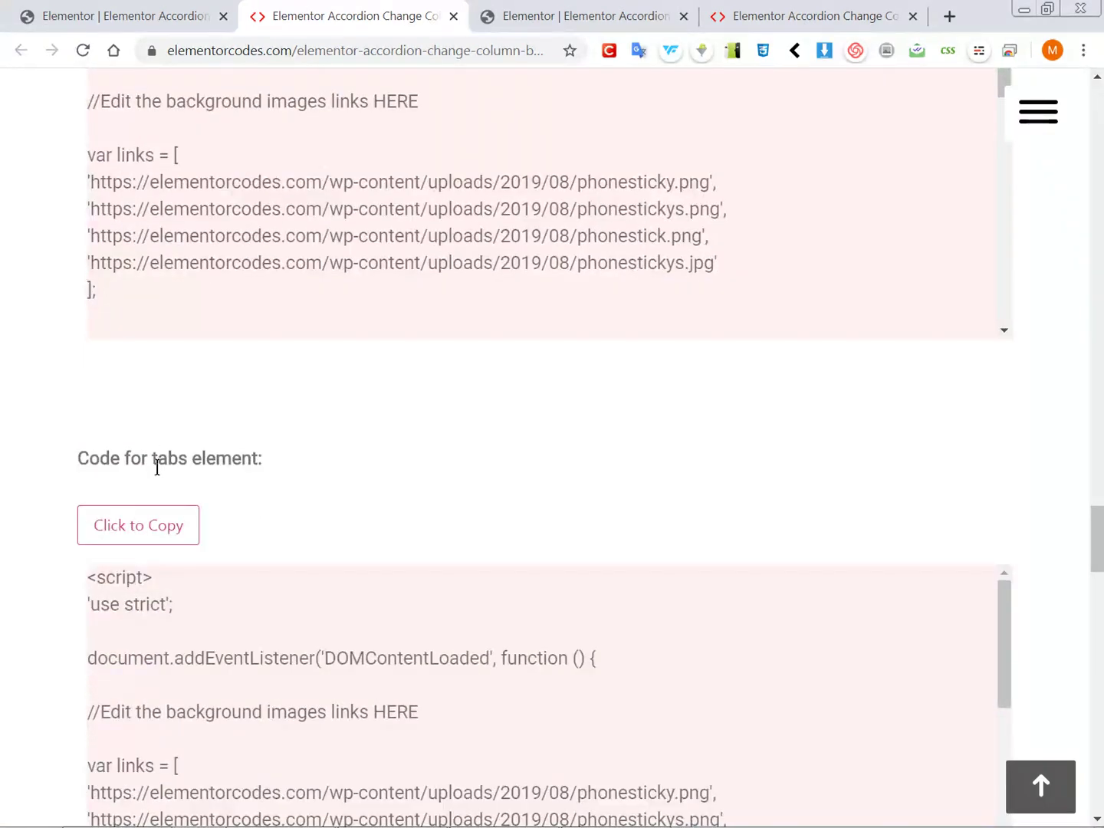
scroll(24, 379, "up", 6)
scroll(52, 374, "up", 3)
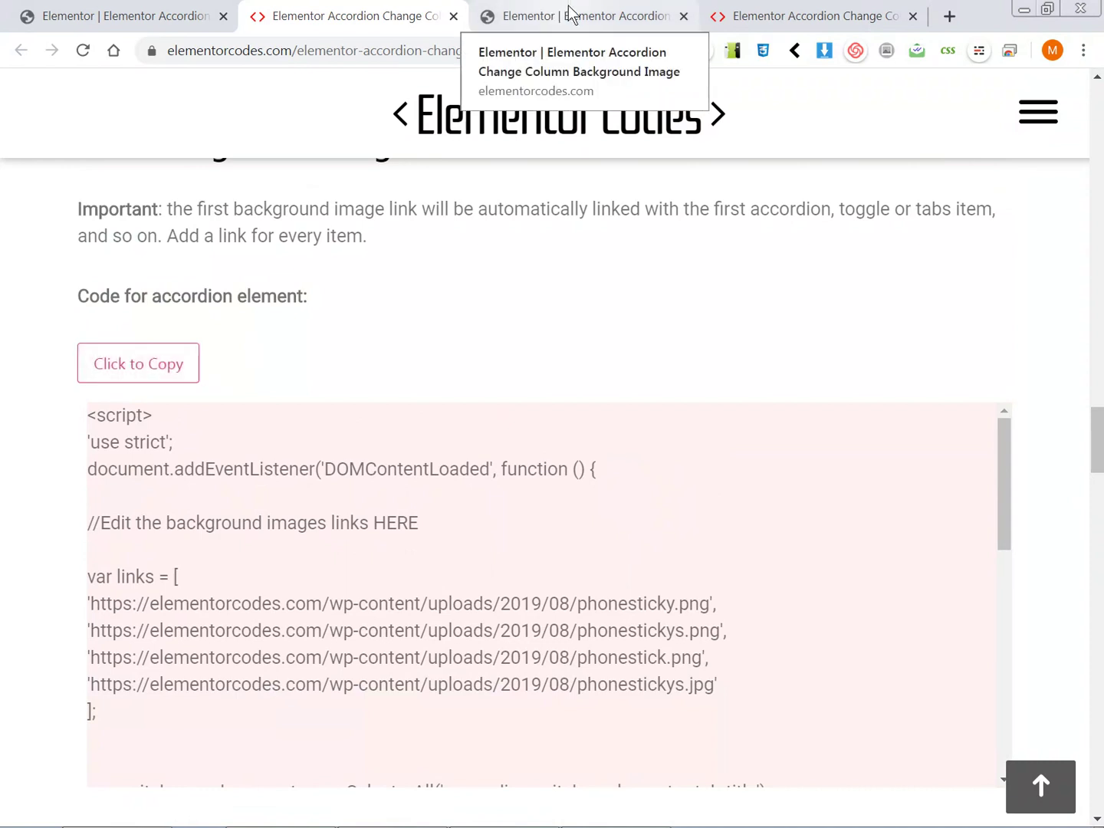
Step: Paste the accordion background-switching script into the new HTML element in the Elementor editor and widen the settings panel
left_click(598, 16)
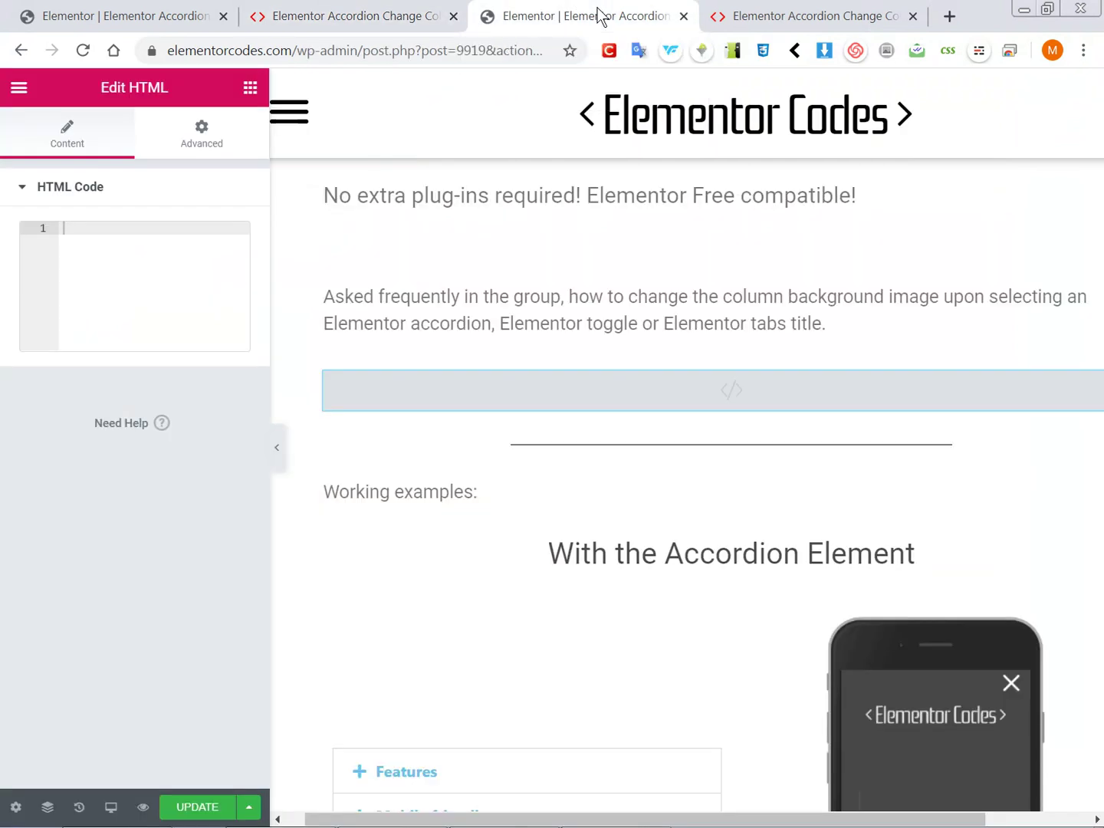
left_click(170, 254)
key("ctrl+v")
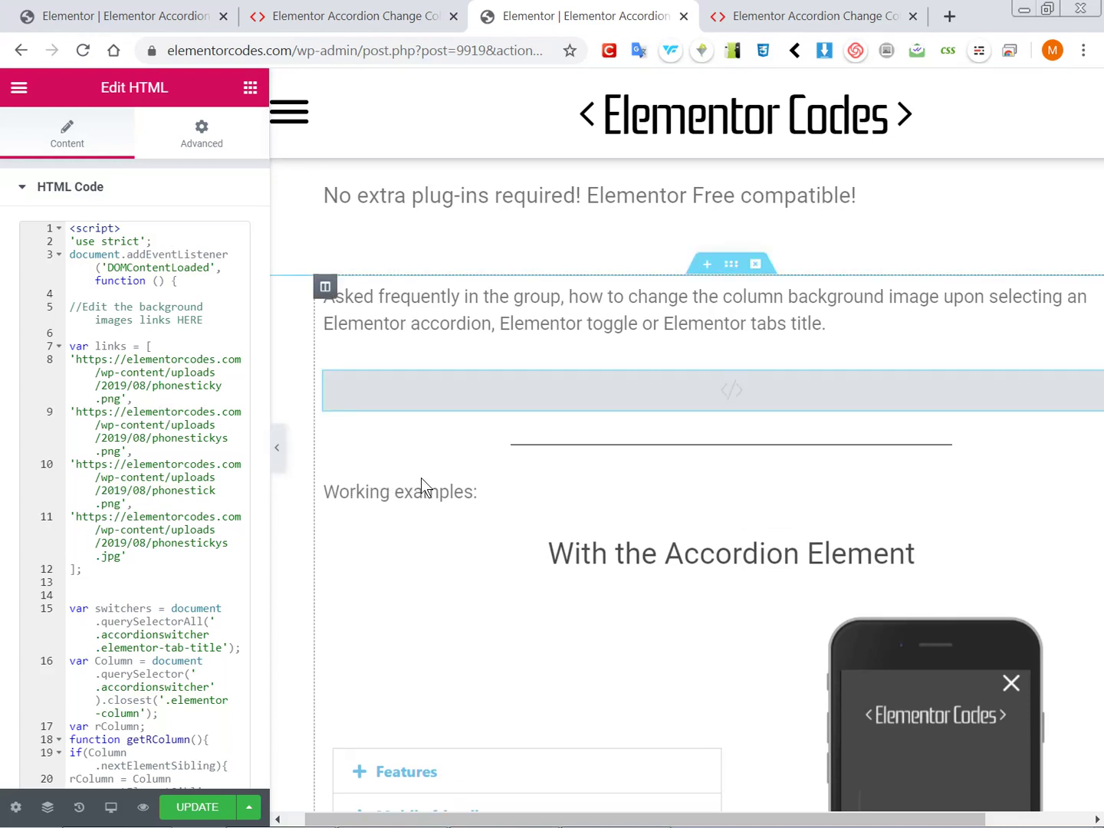
left_click_drag(270, 492, 446, 489)
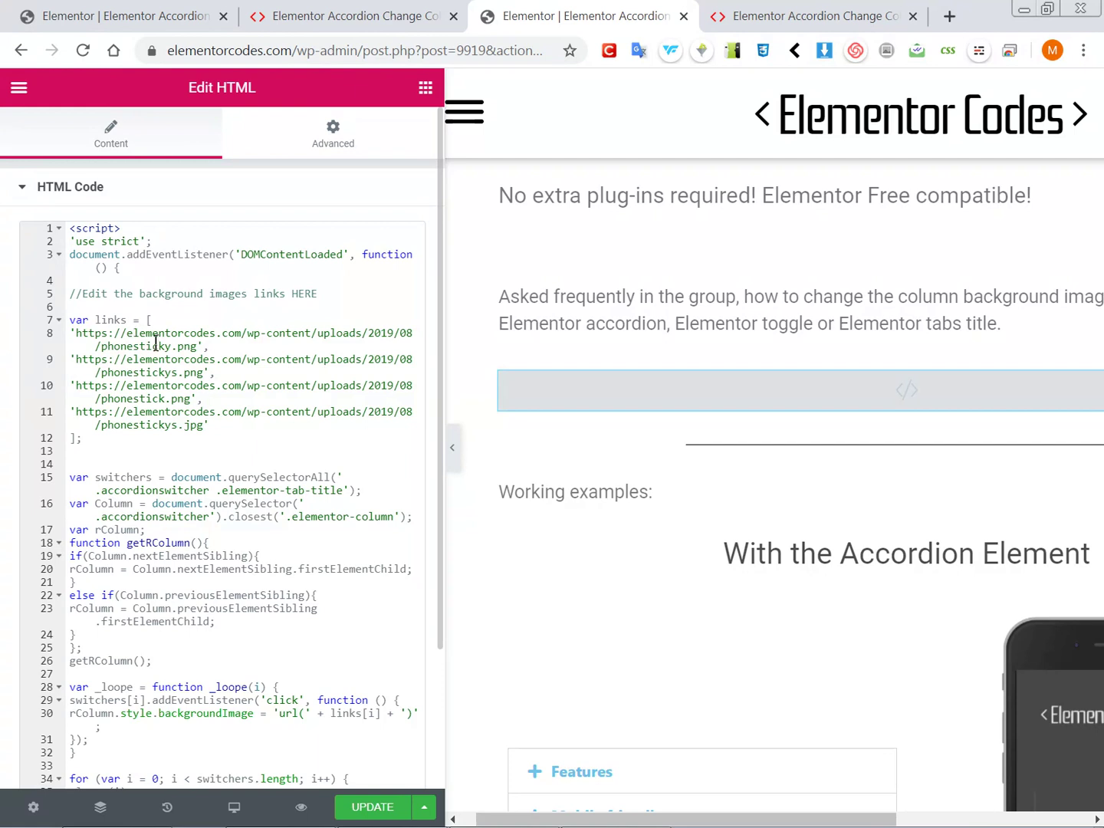
Step: Open the accordion element's advanced settings to check its CSS class
scroll(525, 469, "down", 4)
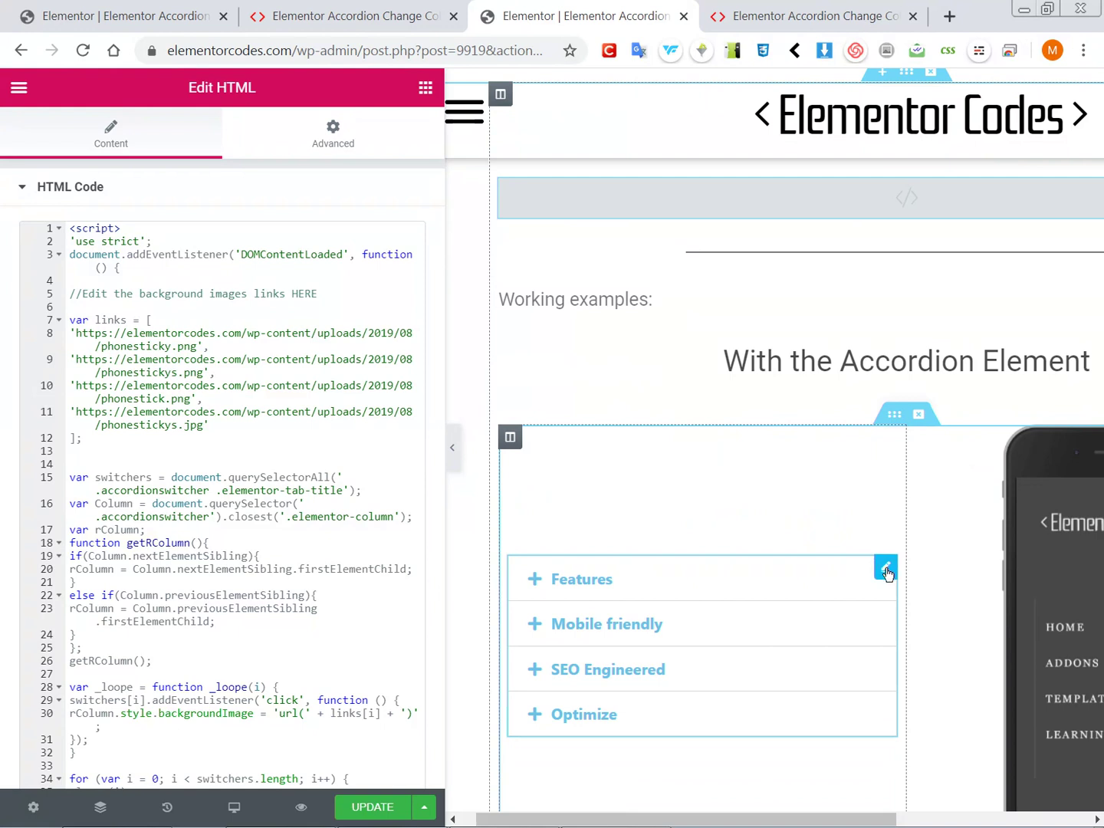
left_click(887, 569)
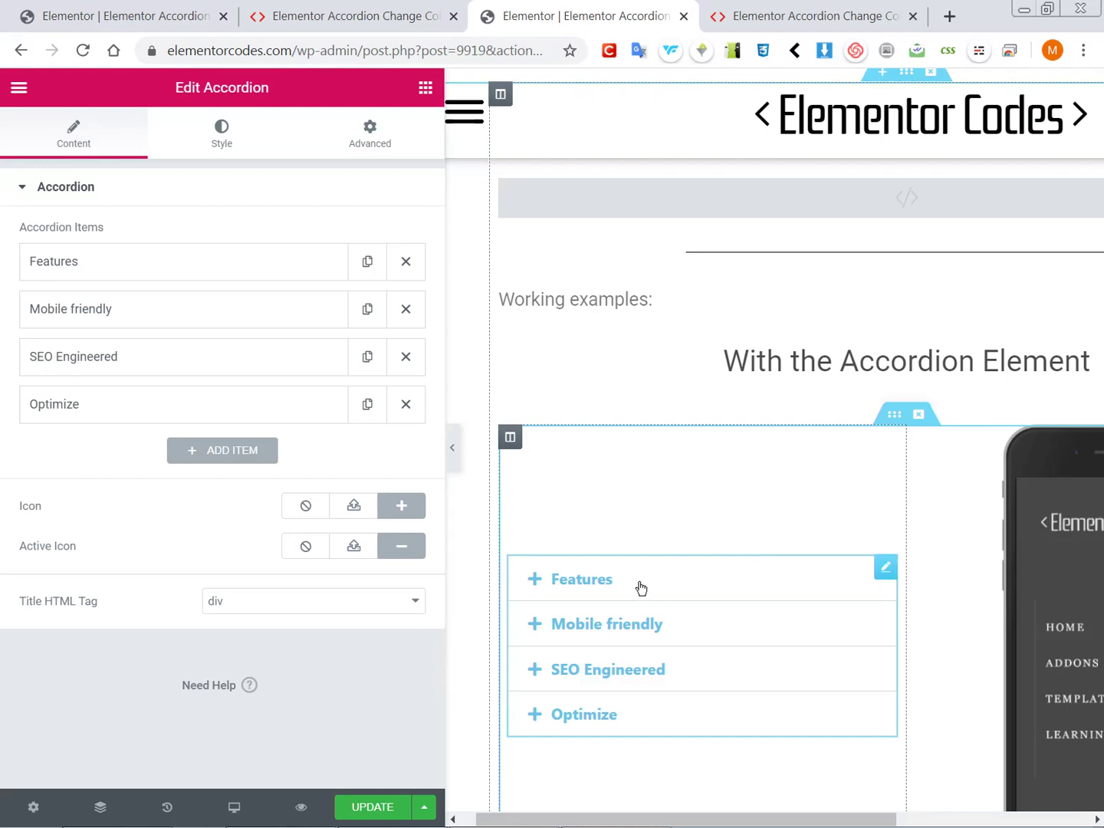
left_click(369, 145)
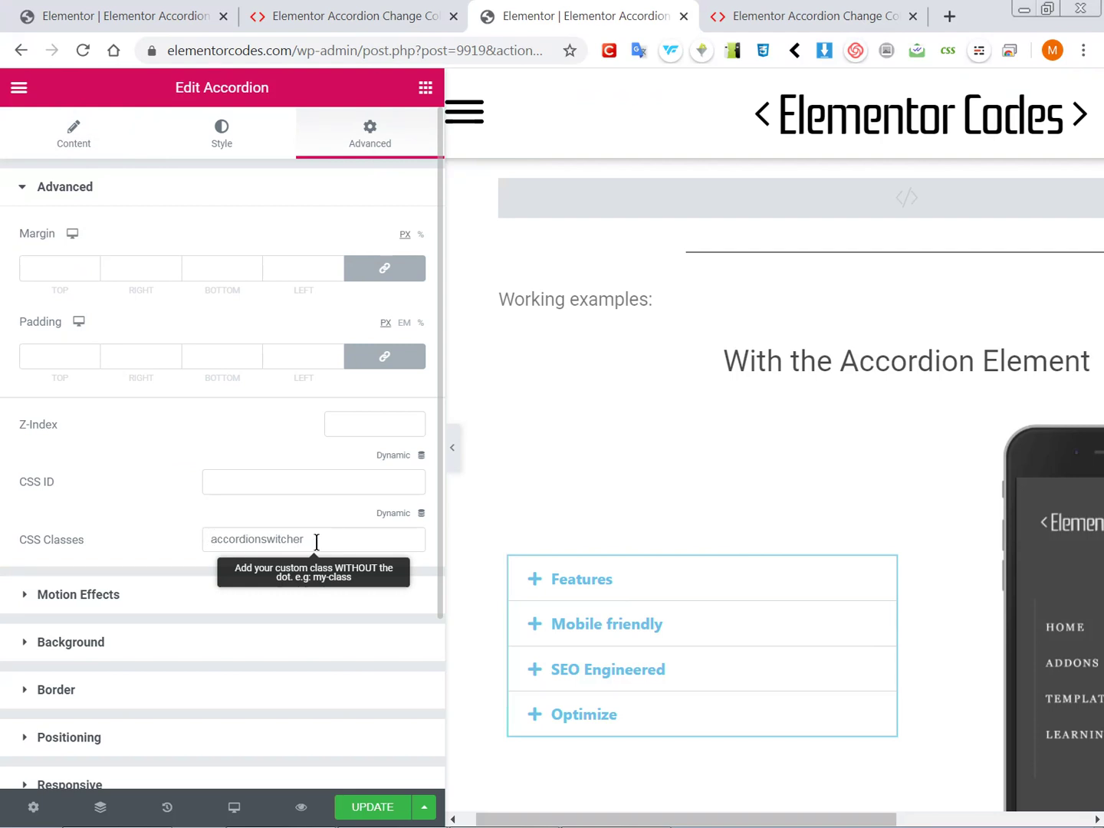
Step: Open the toggle element's advanced settings to check its CSS class
scroll(727, 542, "down", 6)
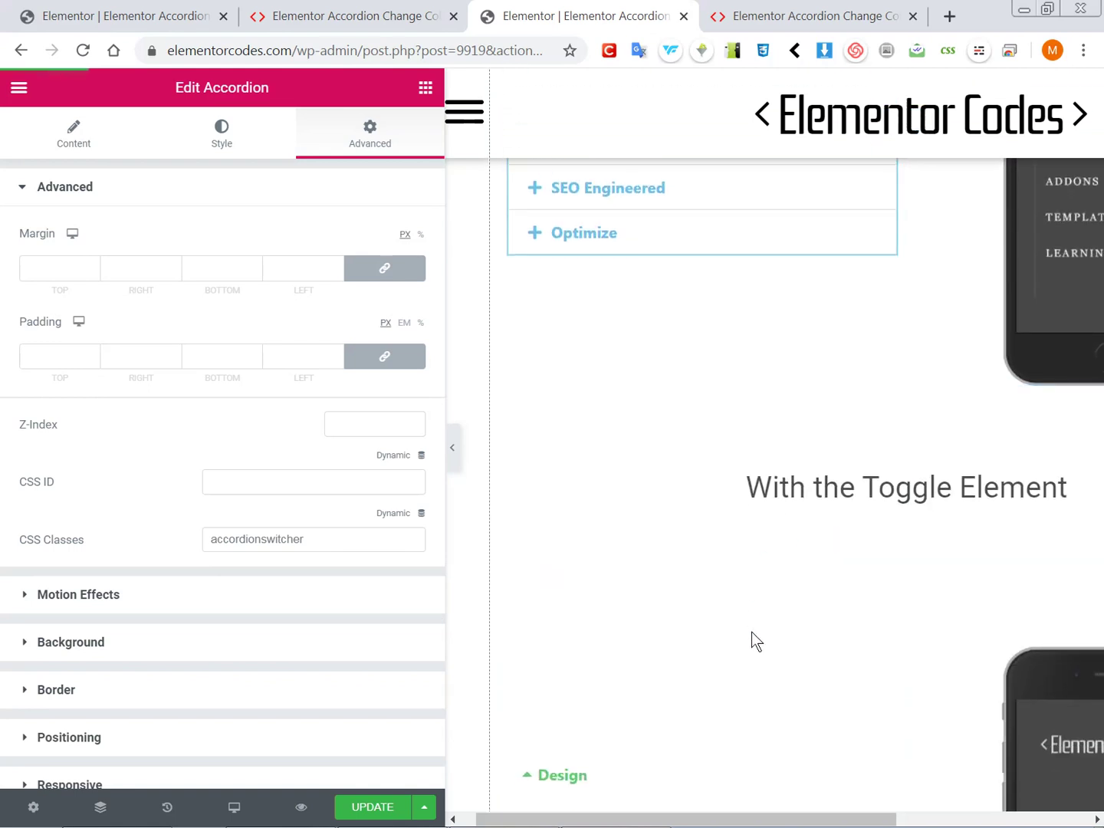
scroll(751, 631, "down", 4)
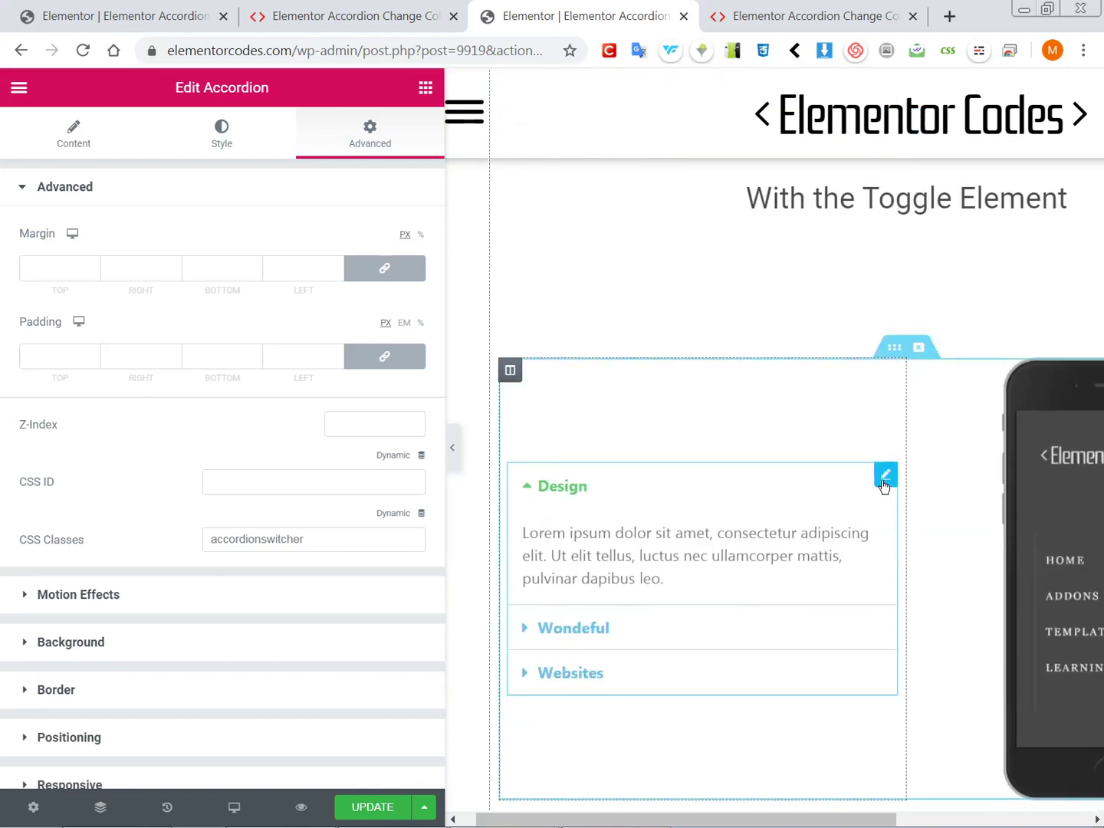
left_click(886, 475)
left_click(370, 132)
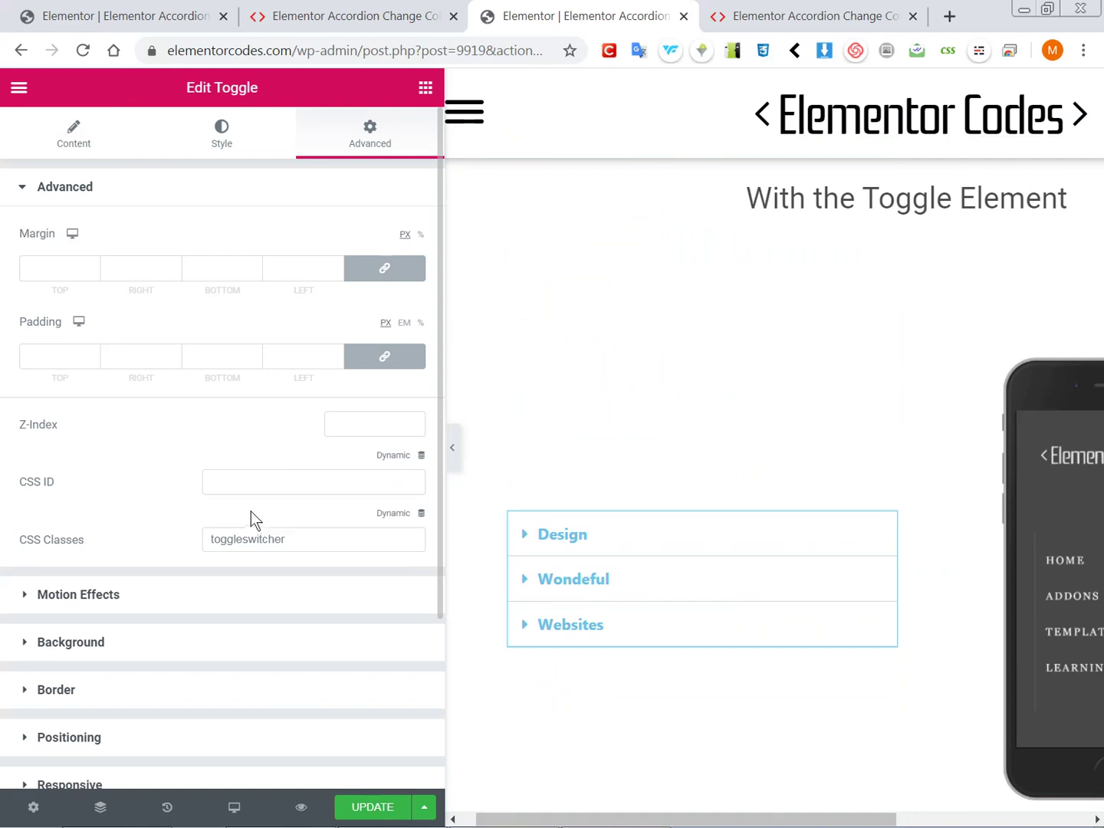
Step: Open the tabs element's advanced settings to check its CSS class
scroll(705, 564, "down", 8)
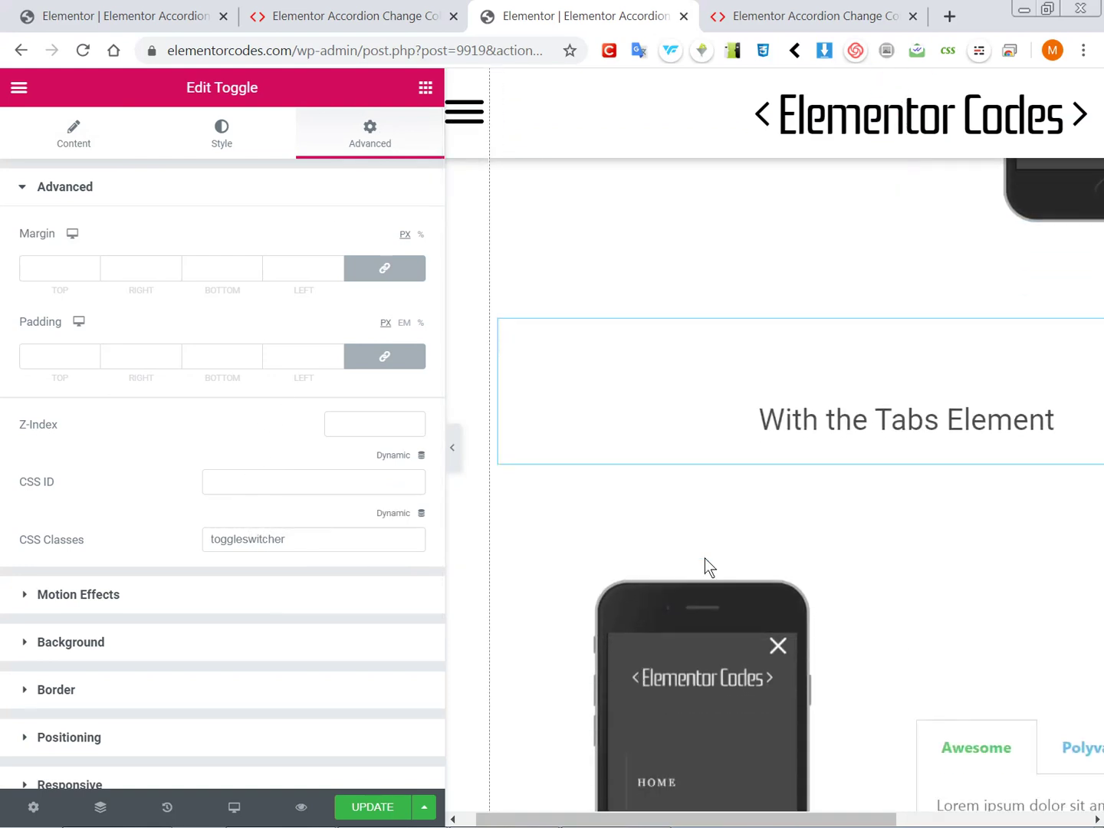
scroll(751, 539, "down", 3)
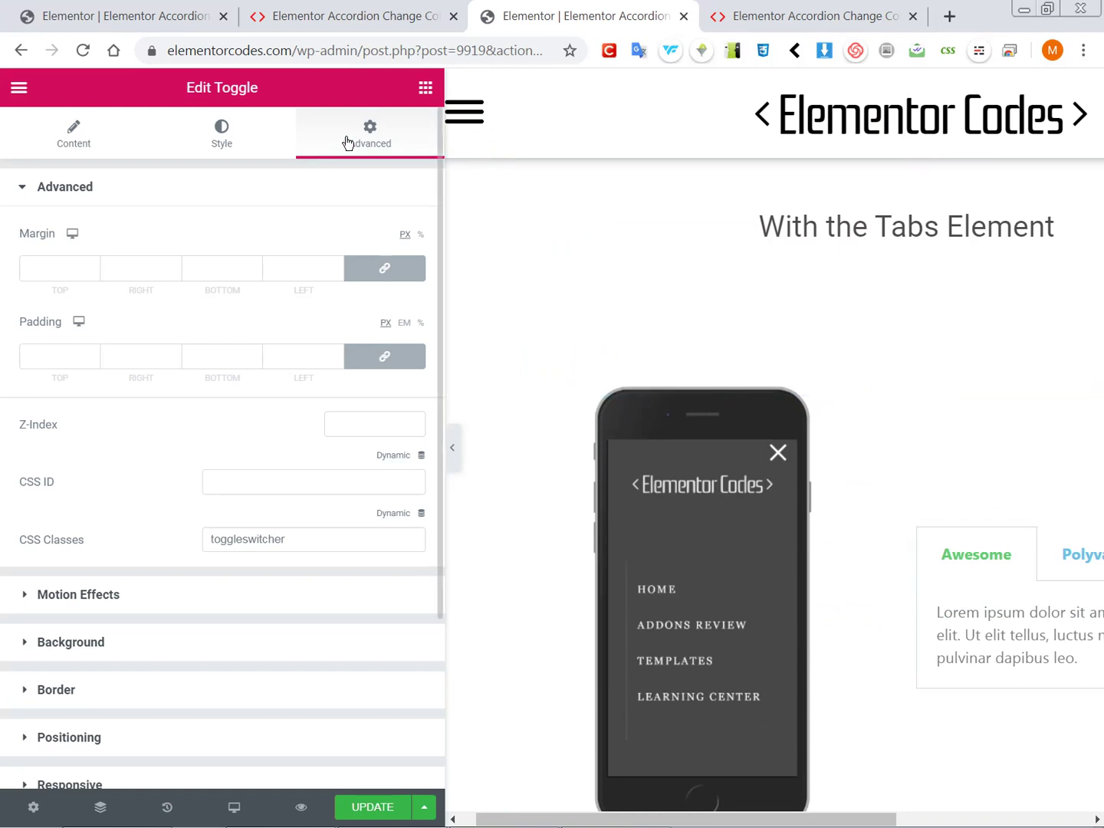
left_click(957, 559)
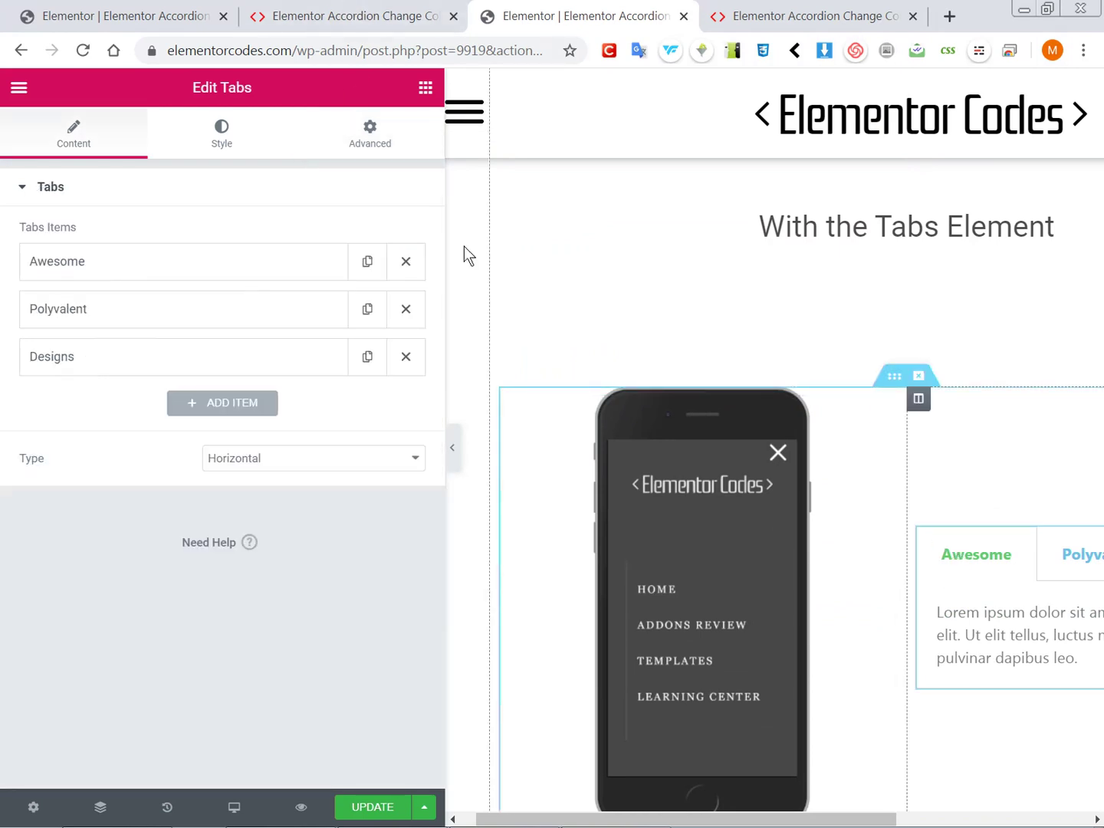
left_click(369, 139)
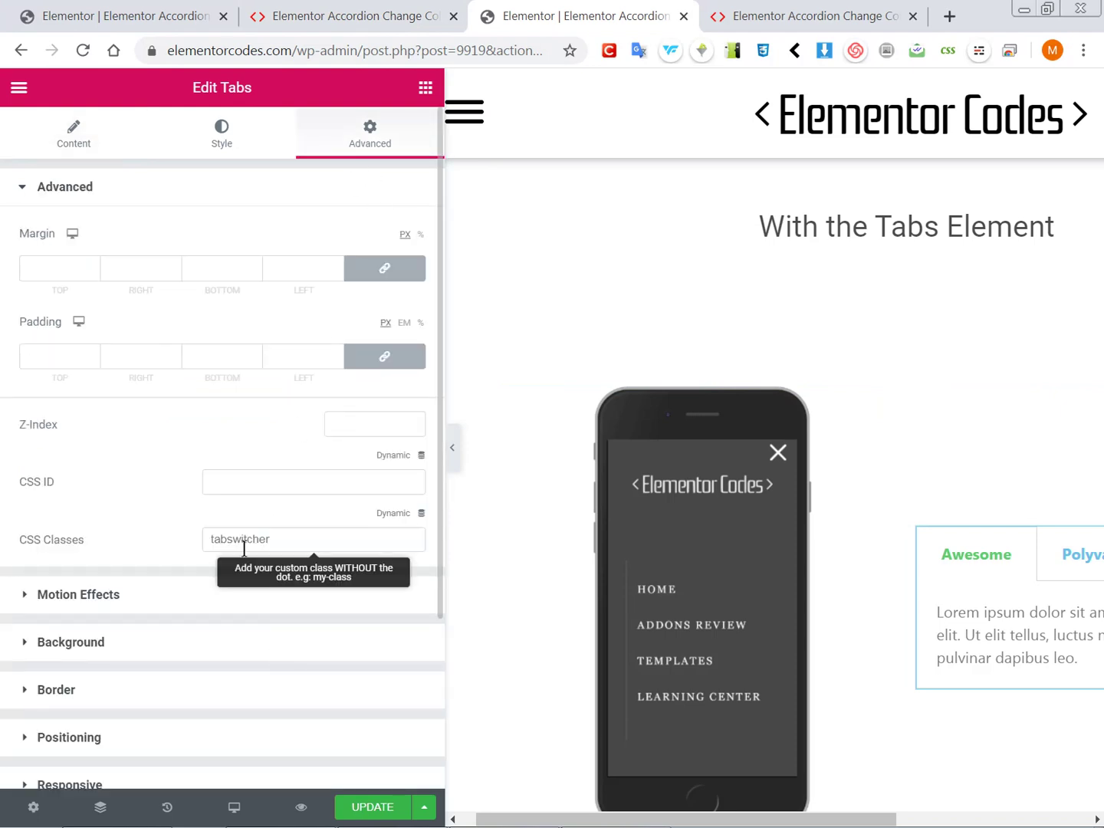
Step: Look over the accordion, toggle and tabs sections and their phone image columns on the page canvas
scroll(862, 605, "up", 5)
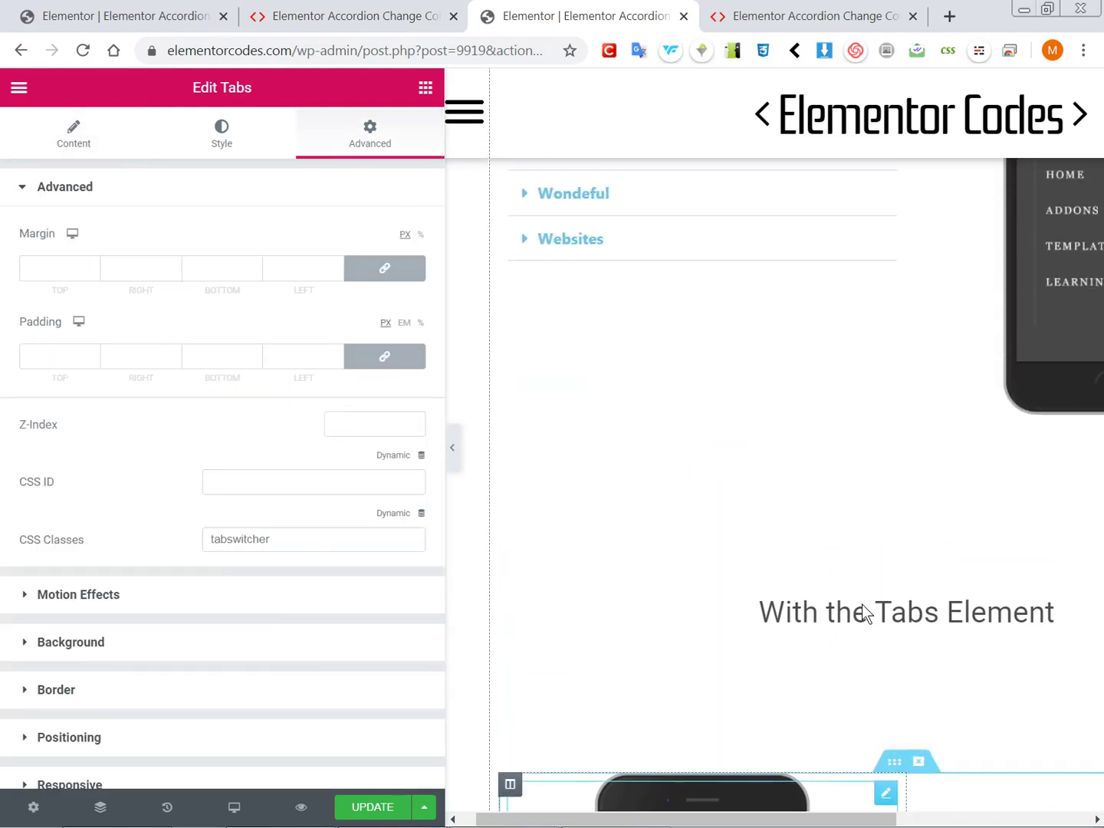
scroll(862, 605, "up", 5)
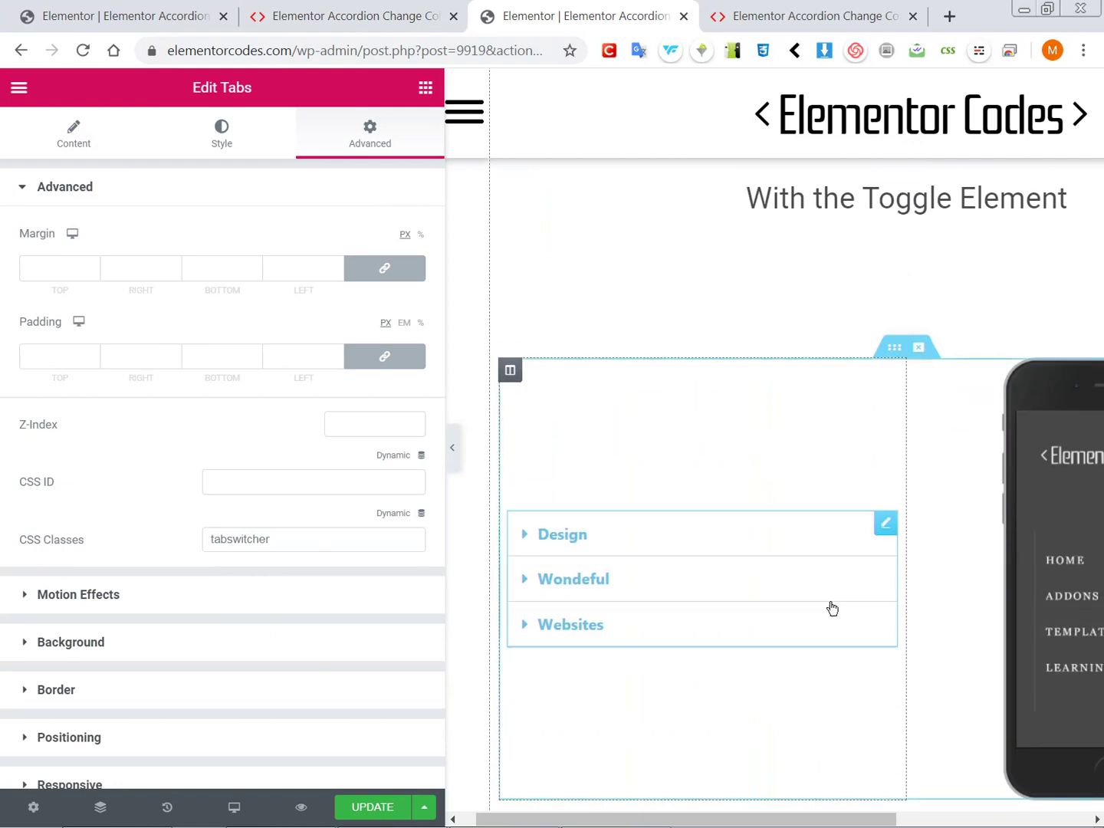
scroll(797, 560, "up", 3)
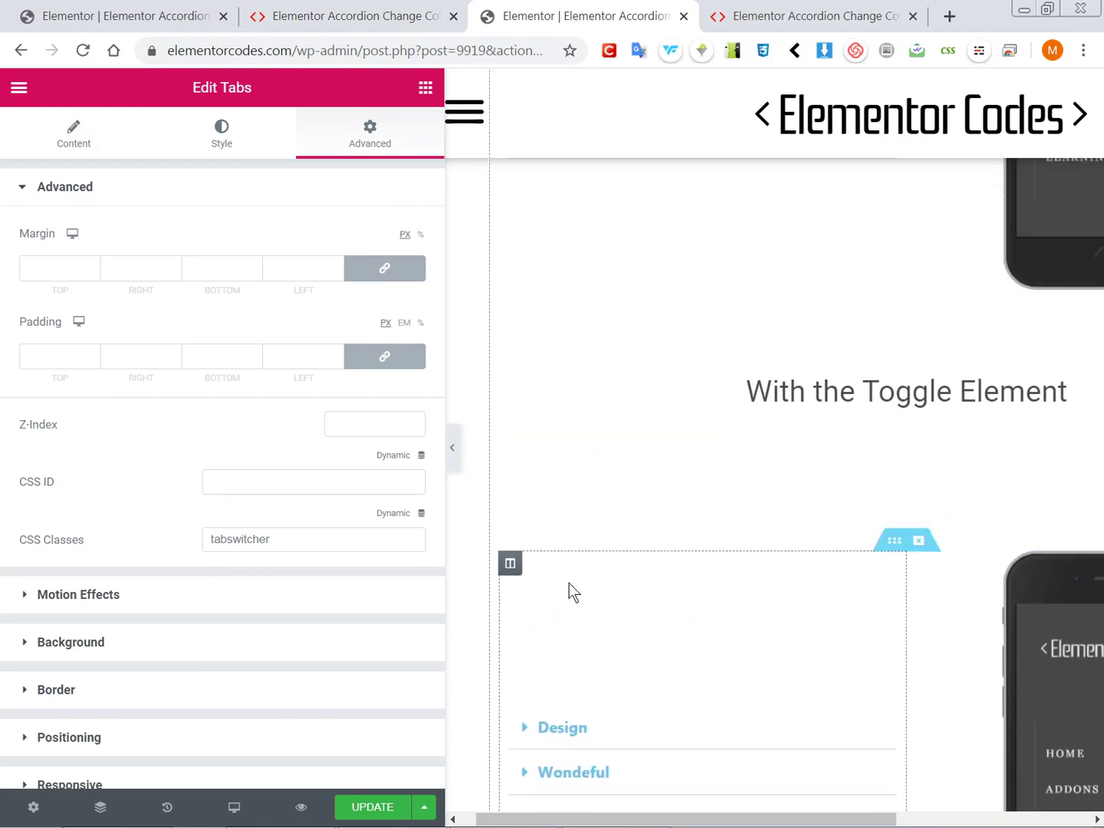
scroll(677, 499, "up", 5)
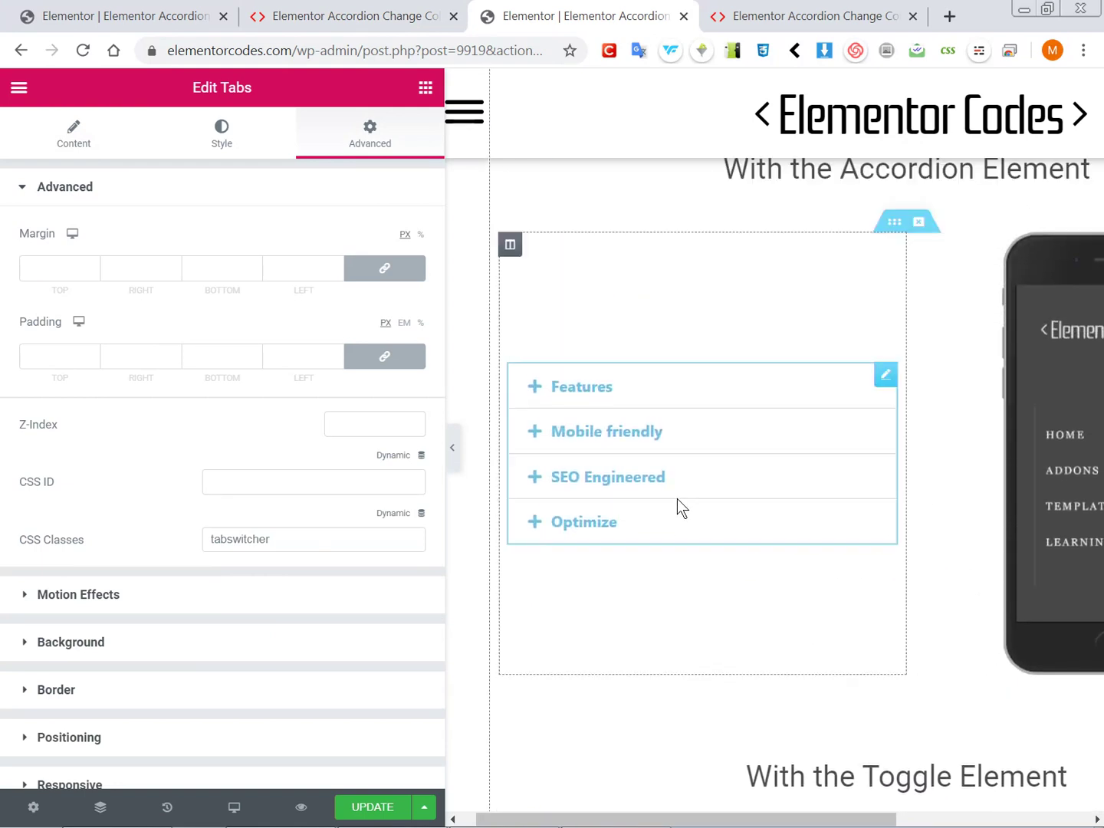
scroll(740, 466, "down", 1)
scroll(742, 473, "up", 2)
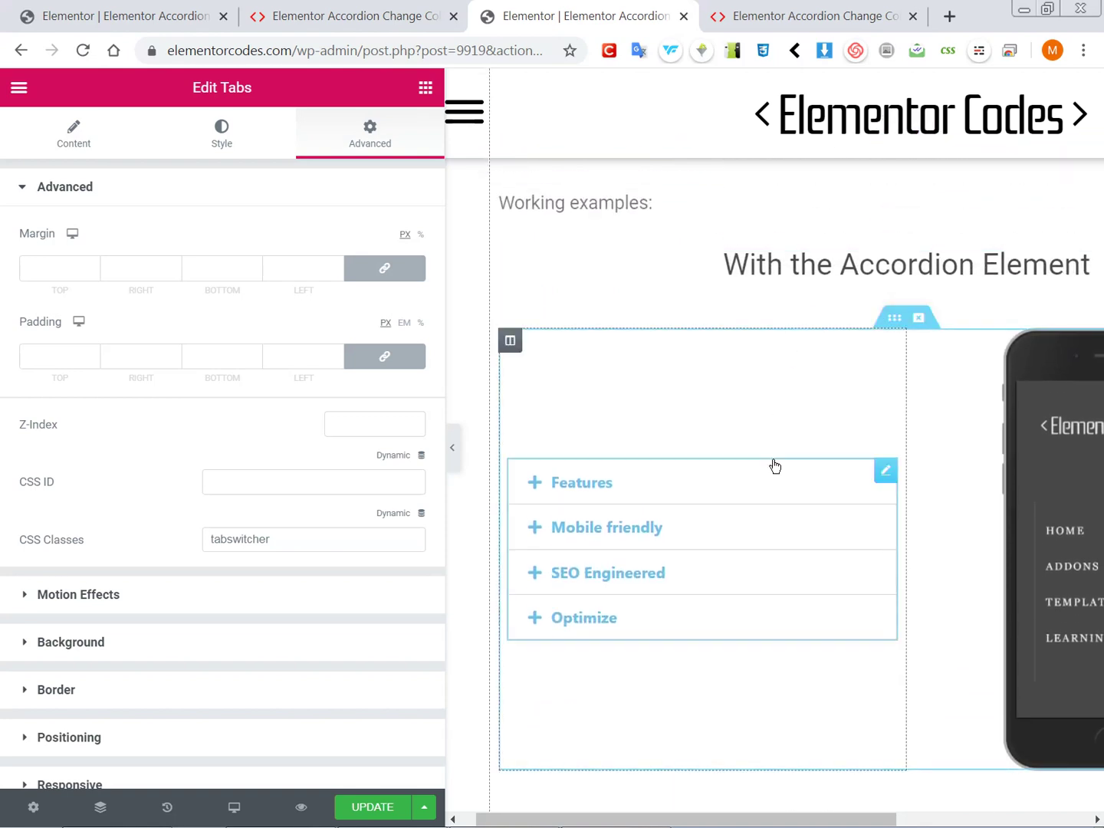
scroll(772, 493, "down", 5)
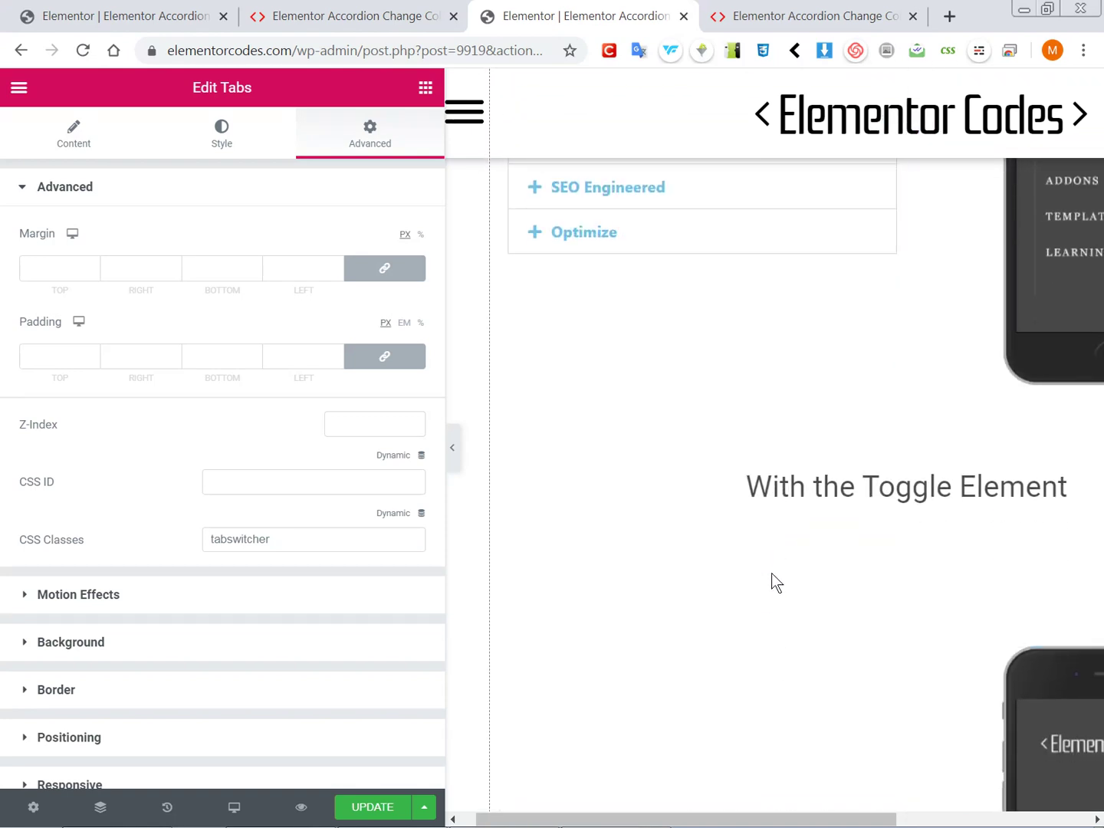
scroll(770, 574, "up", 3)
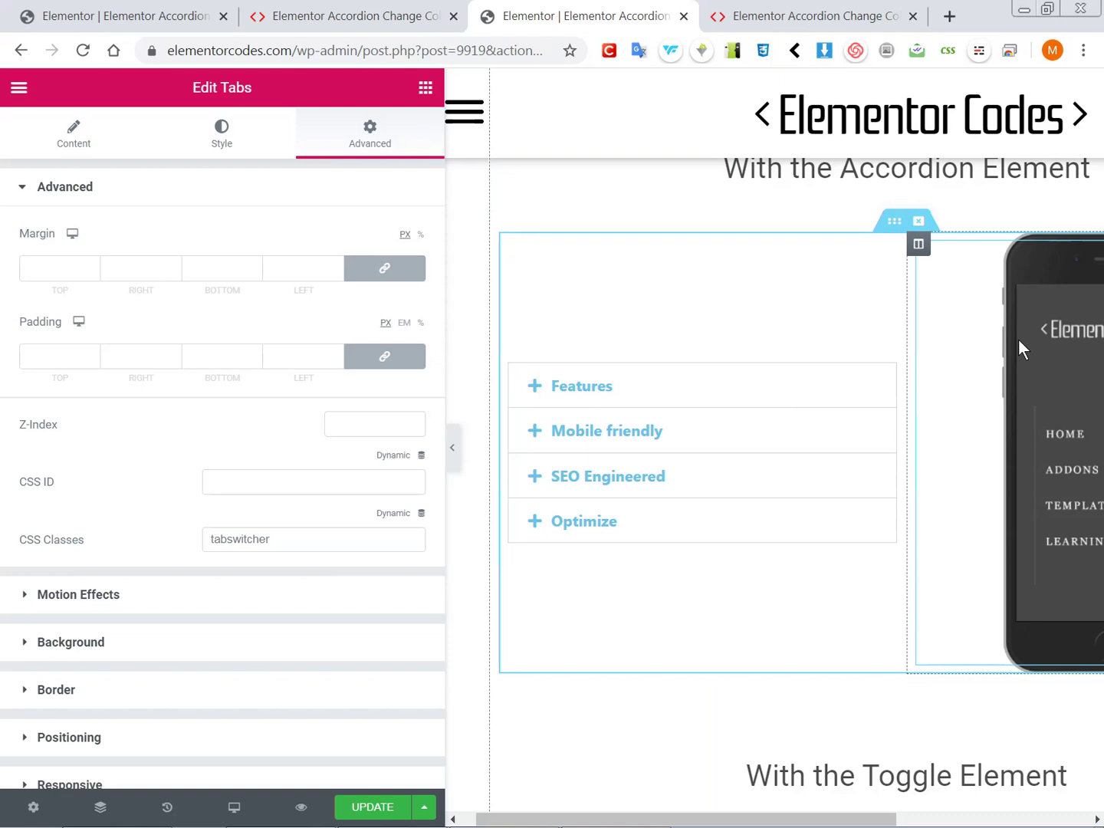
scroll(887, 417, "up", 1)
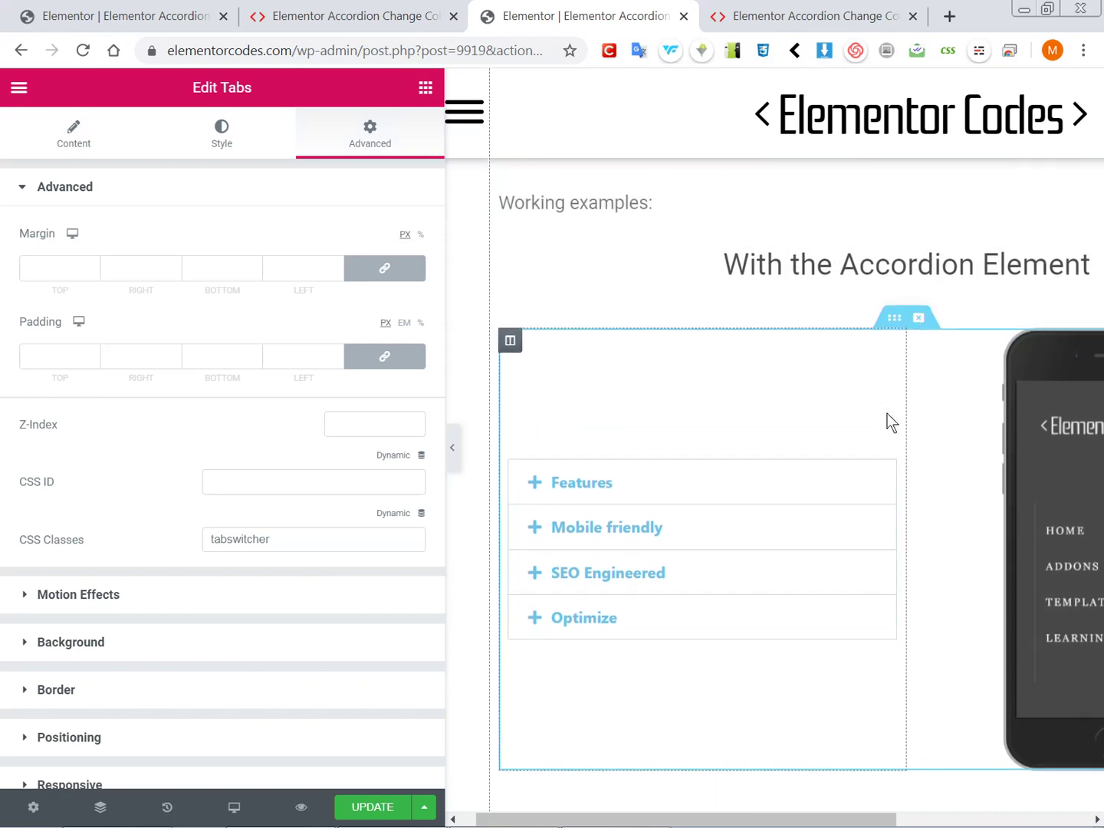
scroll(965, 454, "down", 4)
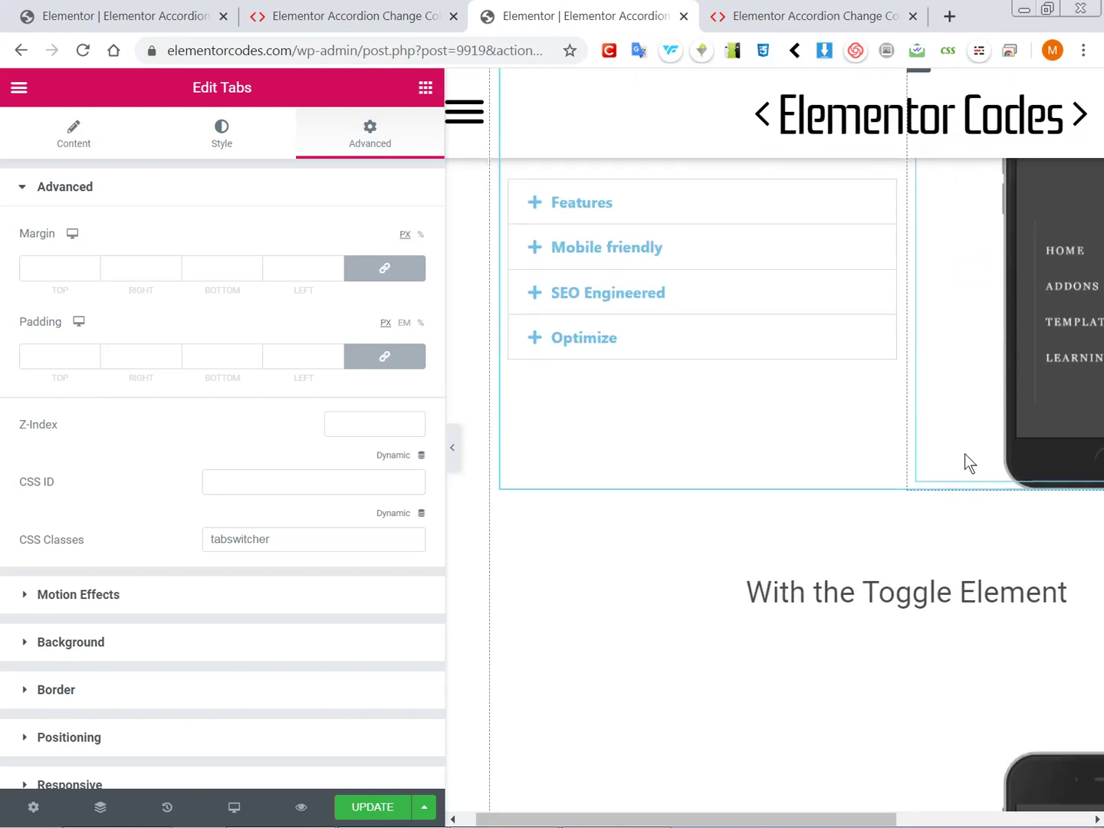
scroll(892, 429, "up", 4)
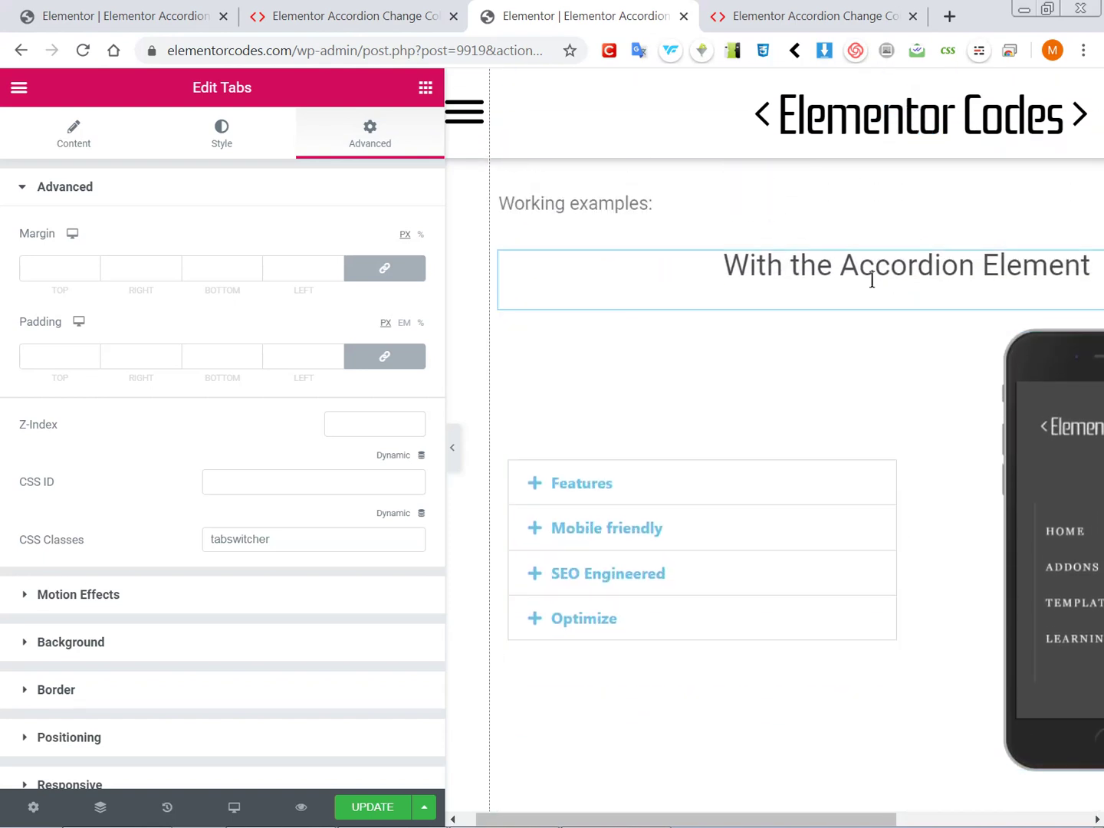
scroll(873, 279, "down", 14)
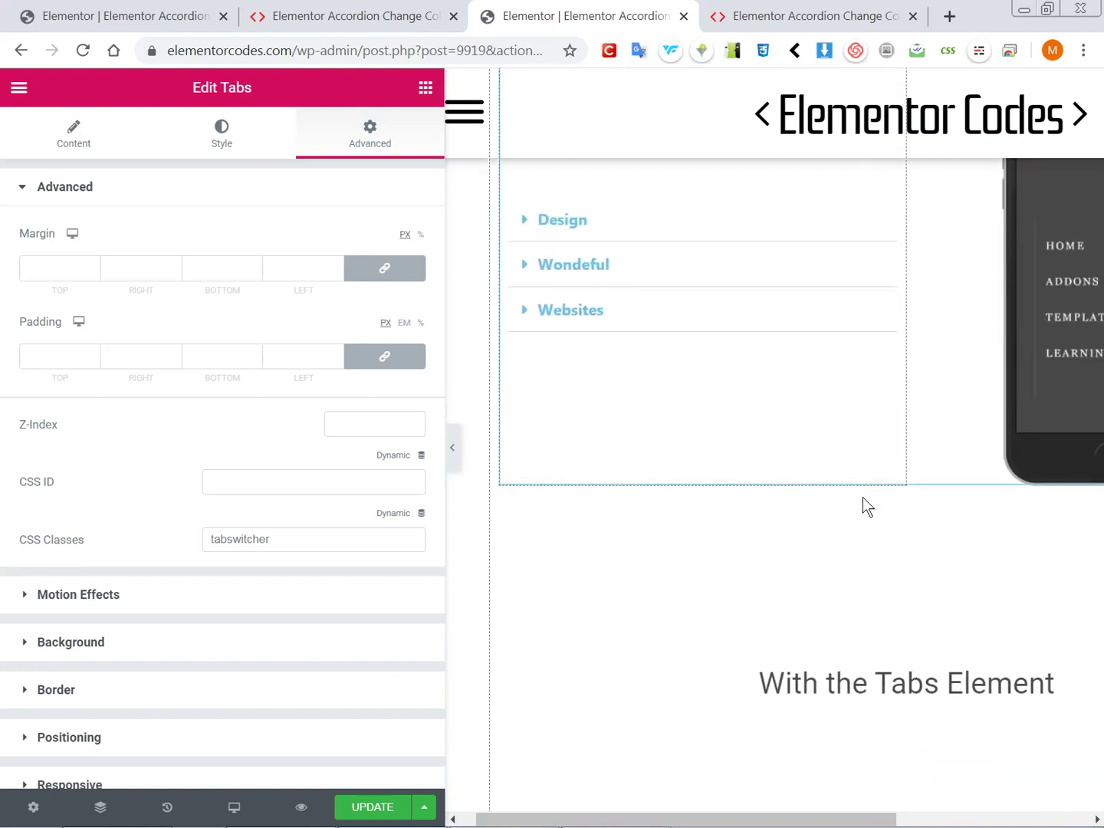
scroll(862, 498, "down", 5)
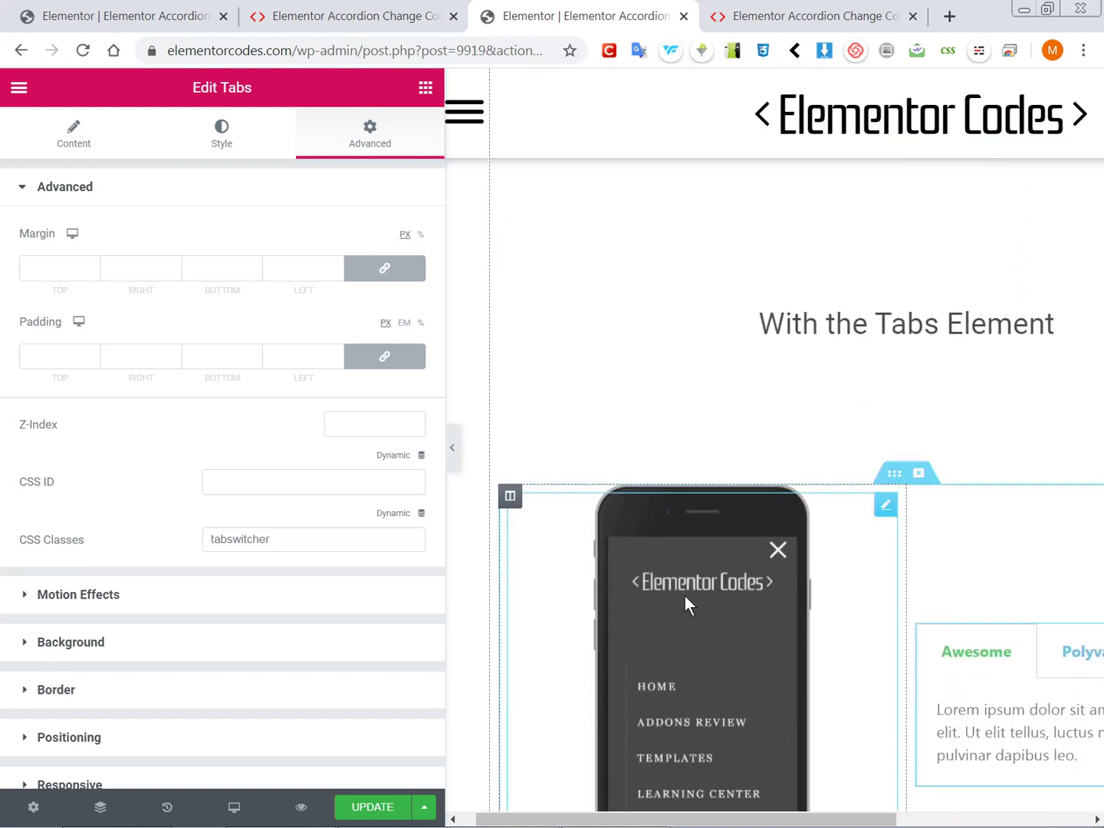
scroll(763, 596, "up", 7)
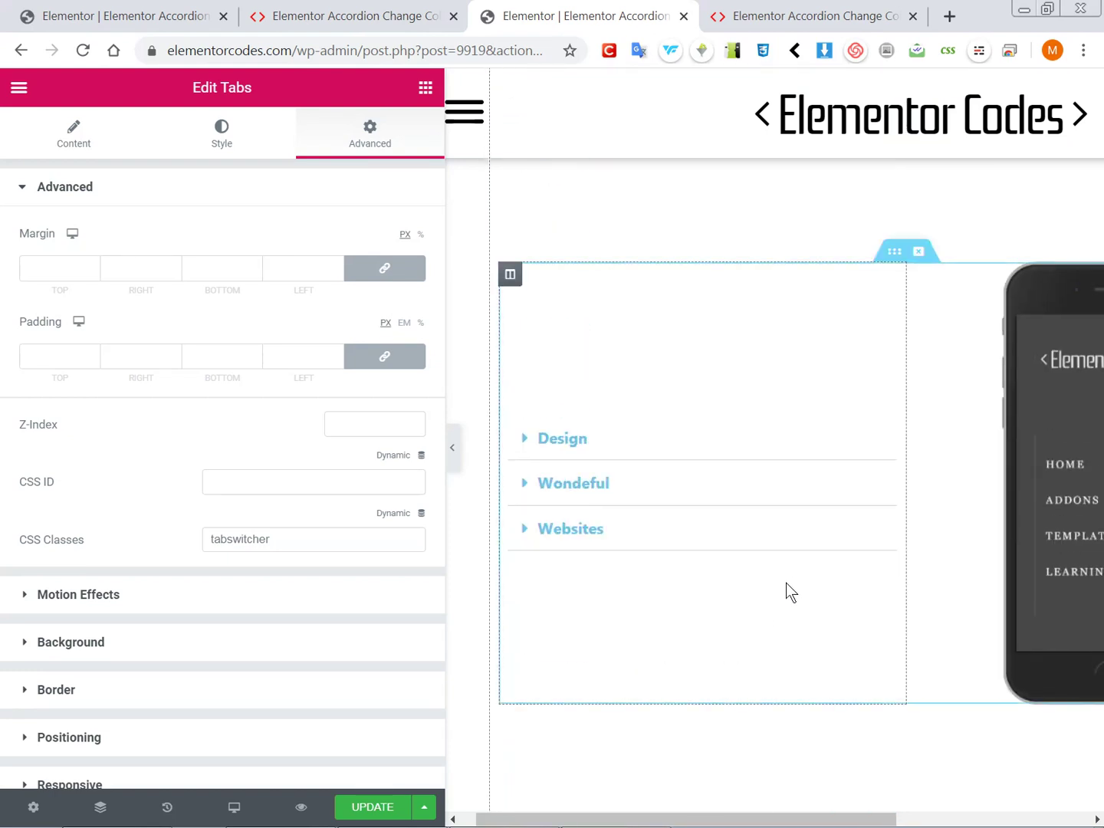
scroll(671, 607, "up", 9)
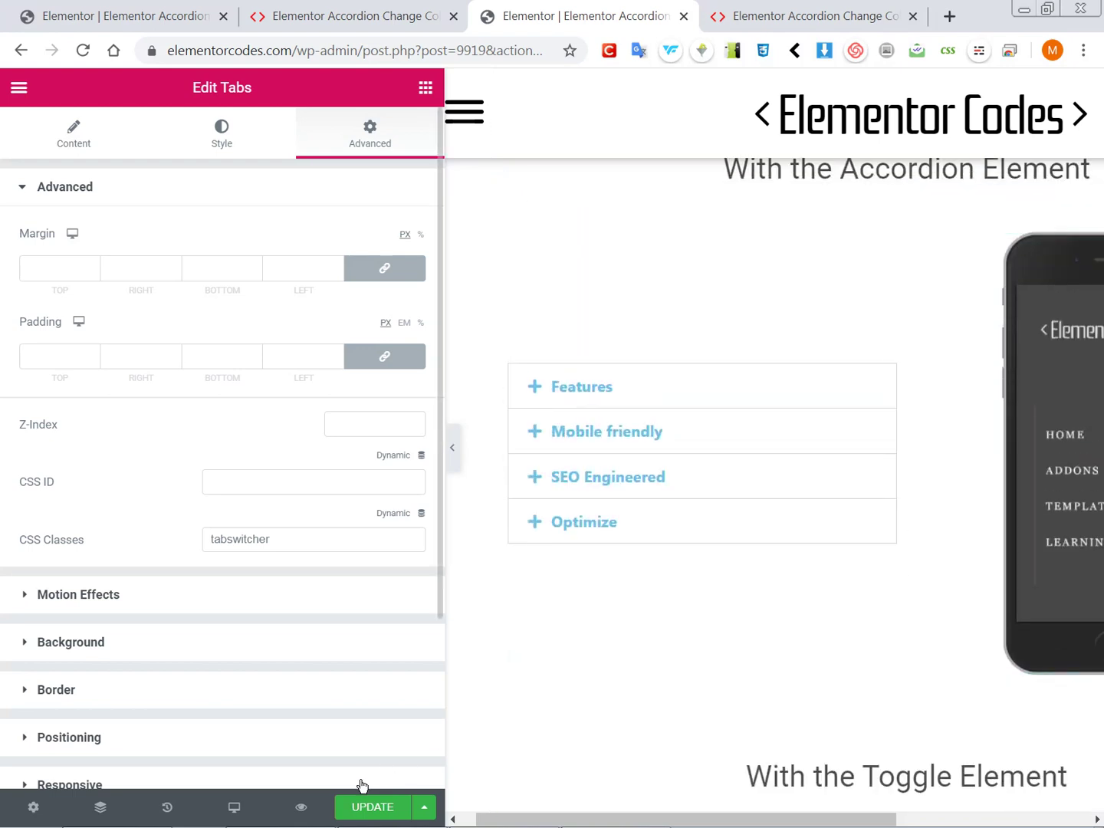
Step: Update the page and review the required accordion, toggle and tabs class names on the tutorial page
left_click(356, 807)
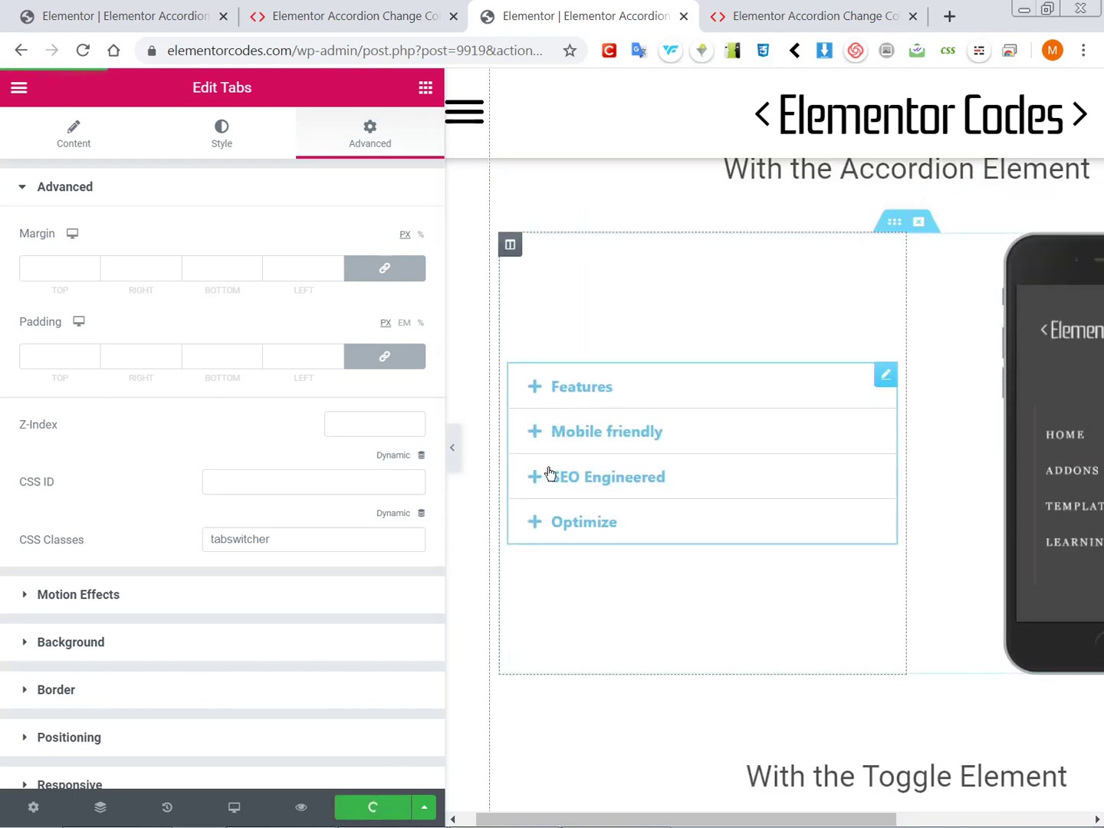
left_click(399, 15)
scroll(32, 406, "up", 15)
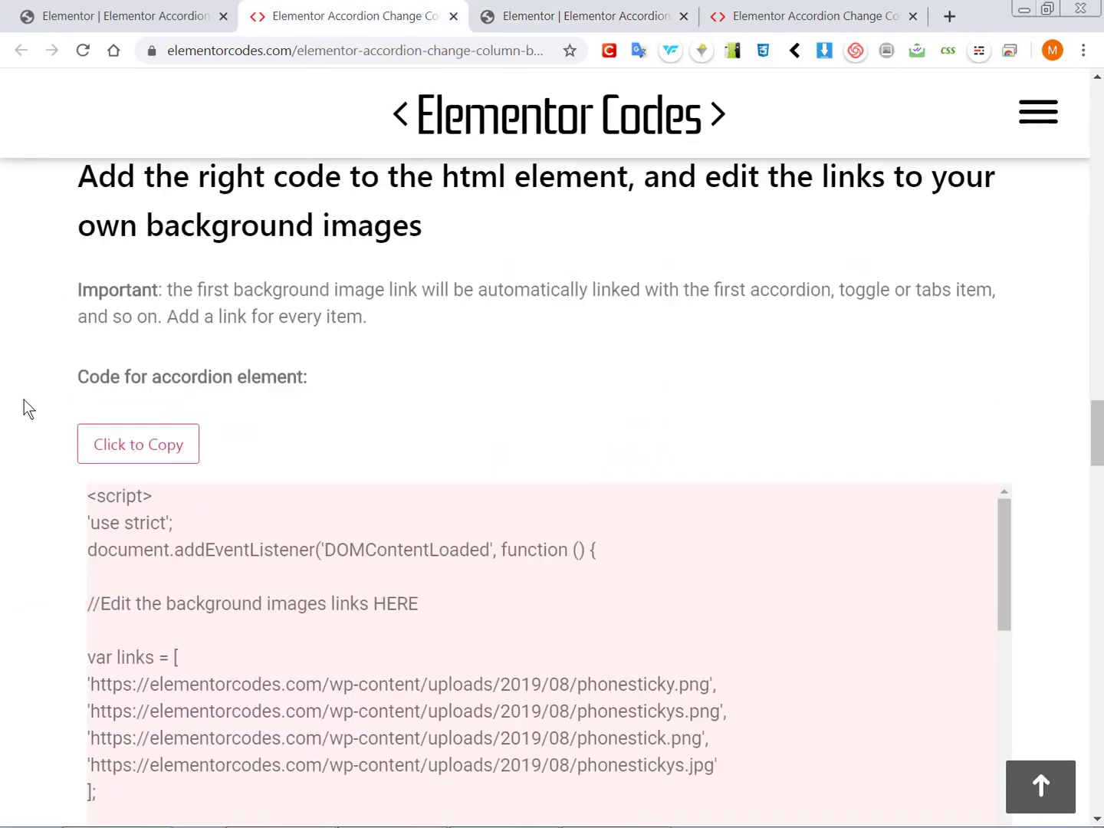
scroll(38, 422, "down", 4)
scroll(52, 423, "down", 3)
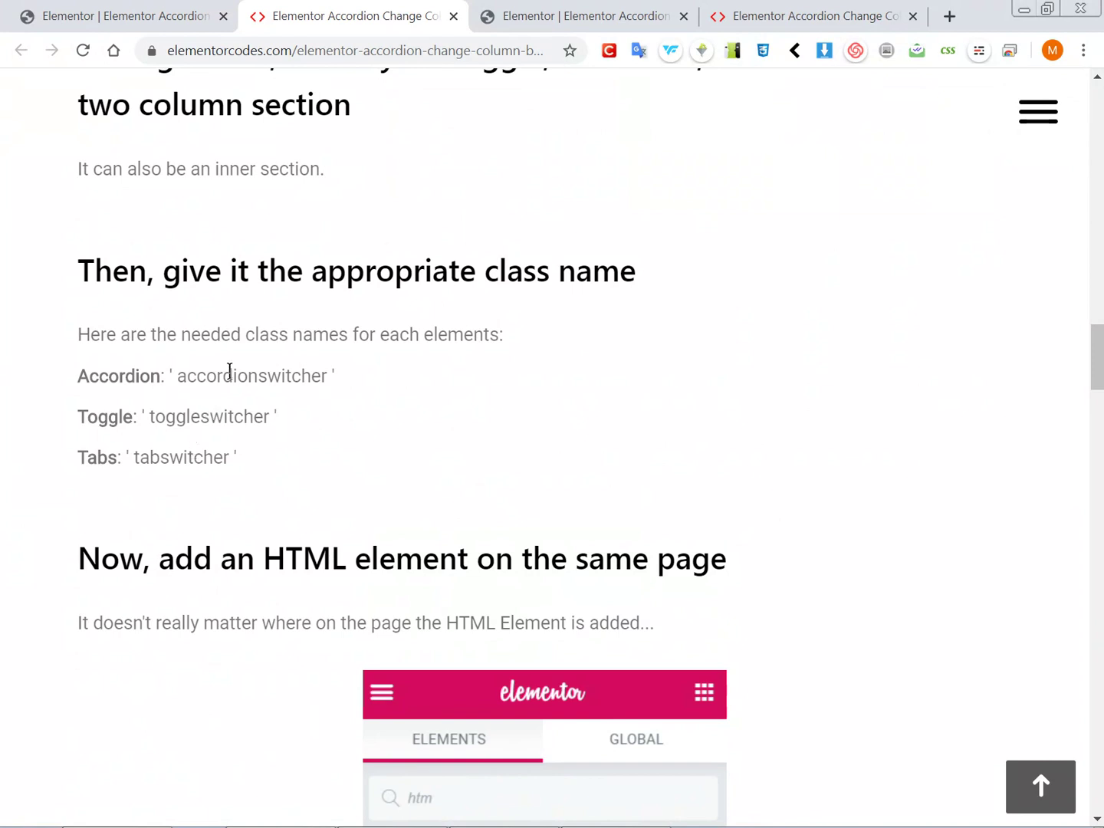
Step: Reload the live example page and test the image switching with the accordion's Mobile friendly, SEO Engineered and Optimize items
left_click(815, 3)
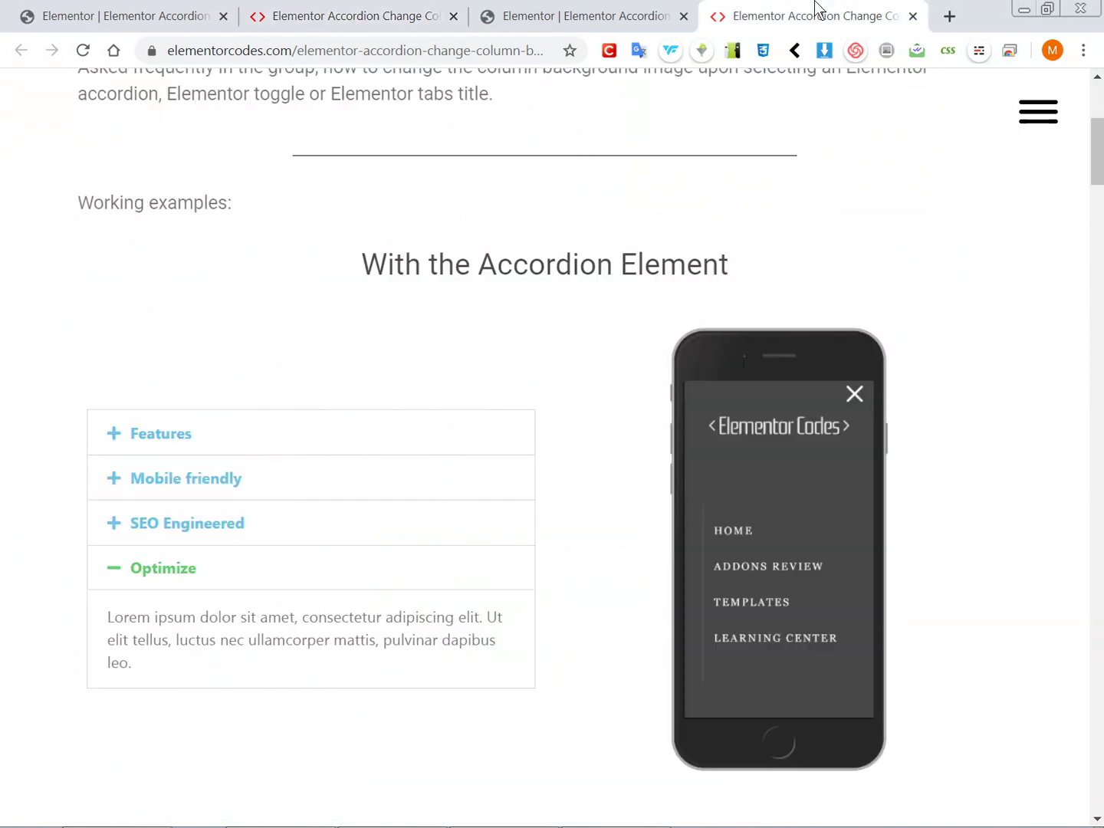
left_click(146, 480)
left_click(170, 453)
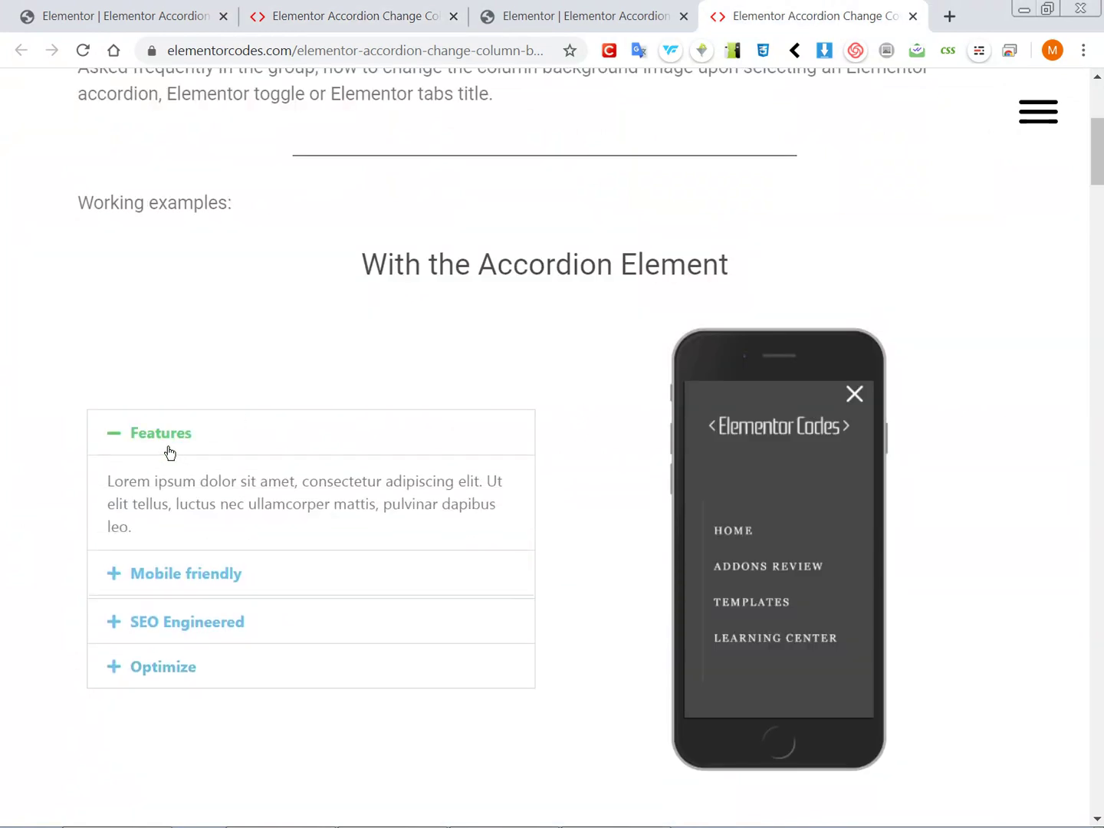
key("F5")
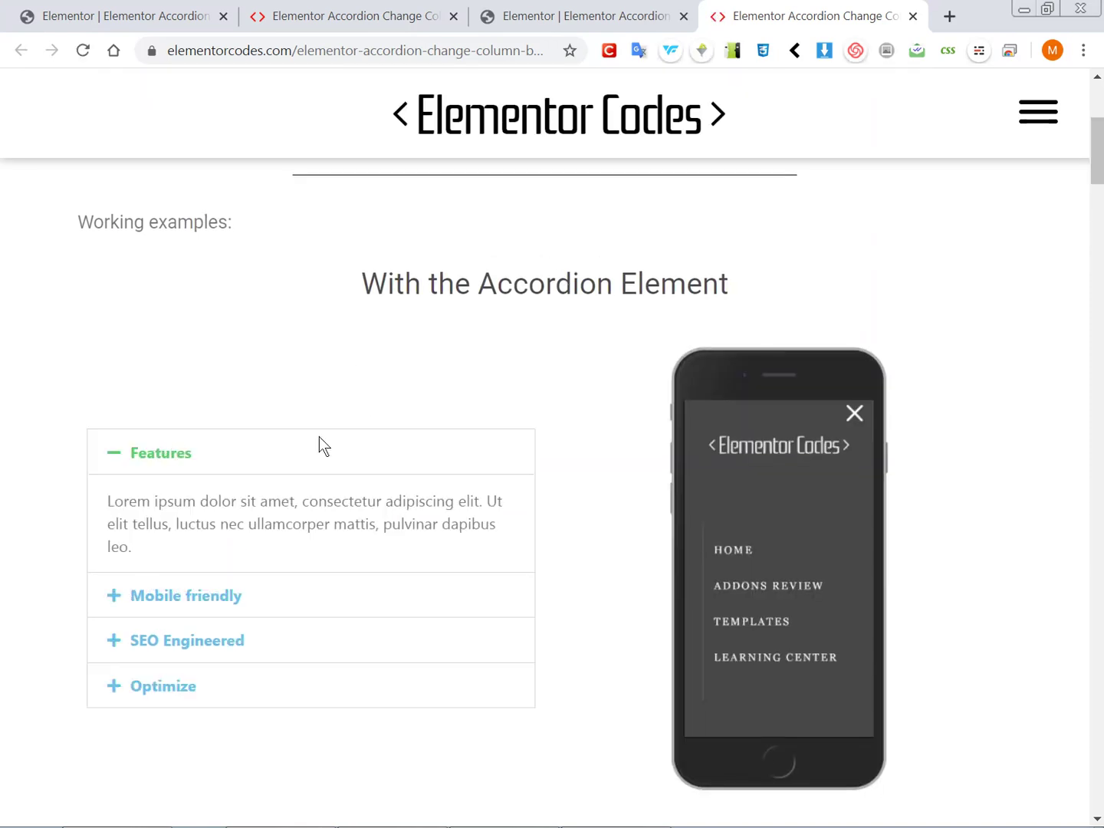
left_click(200, 590)
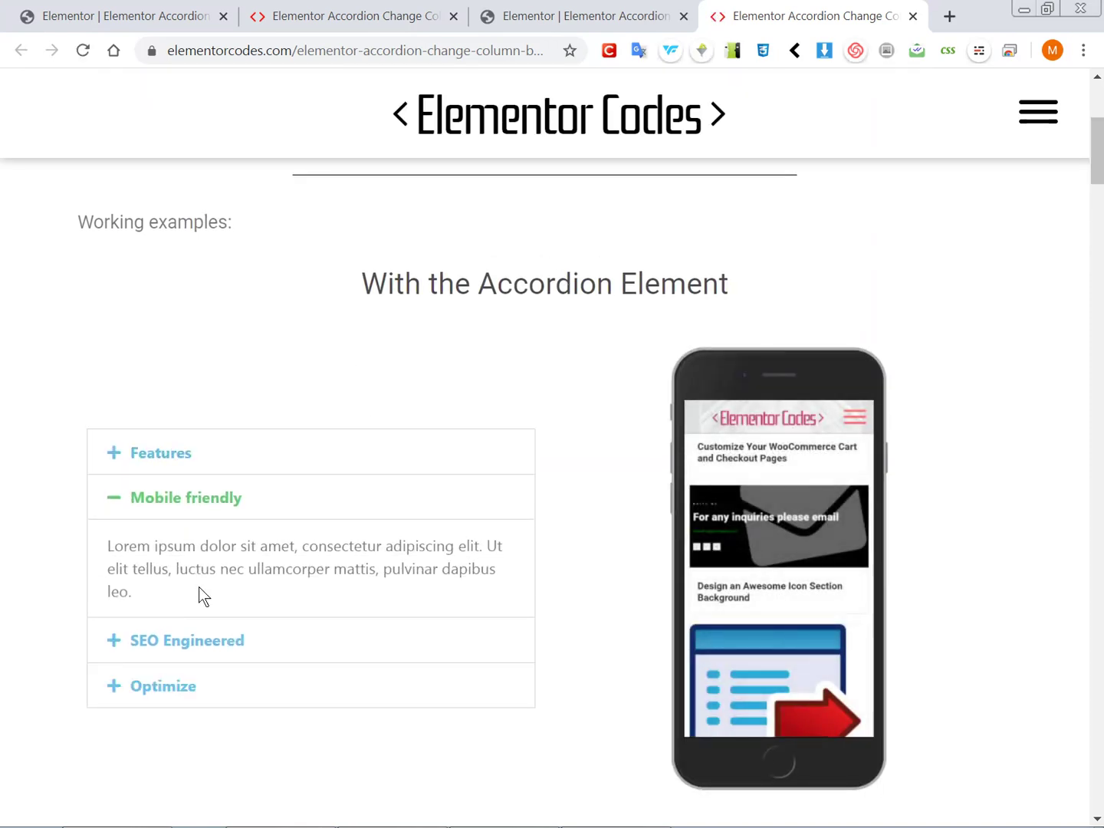
left_click(191, 638)
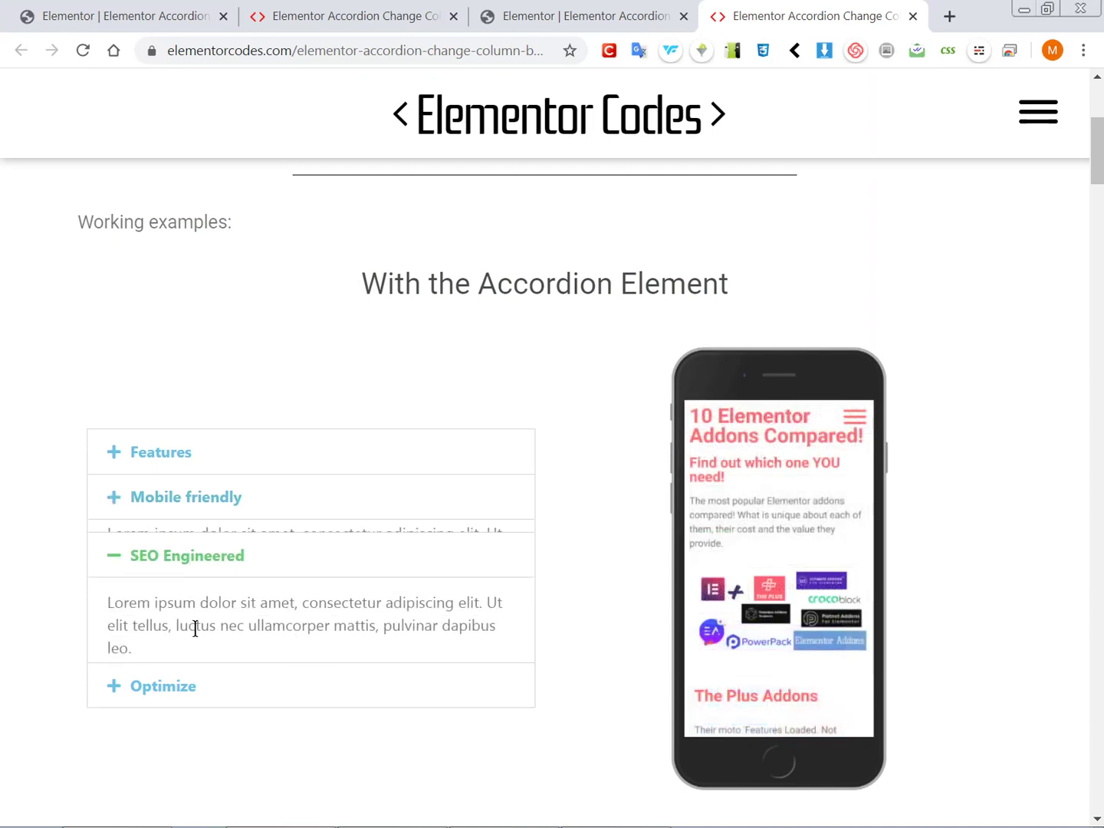
left_click(176, 685)
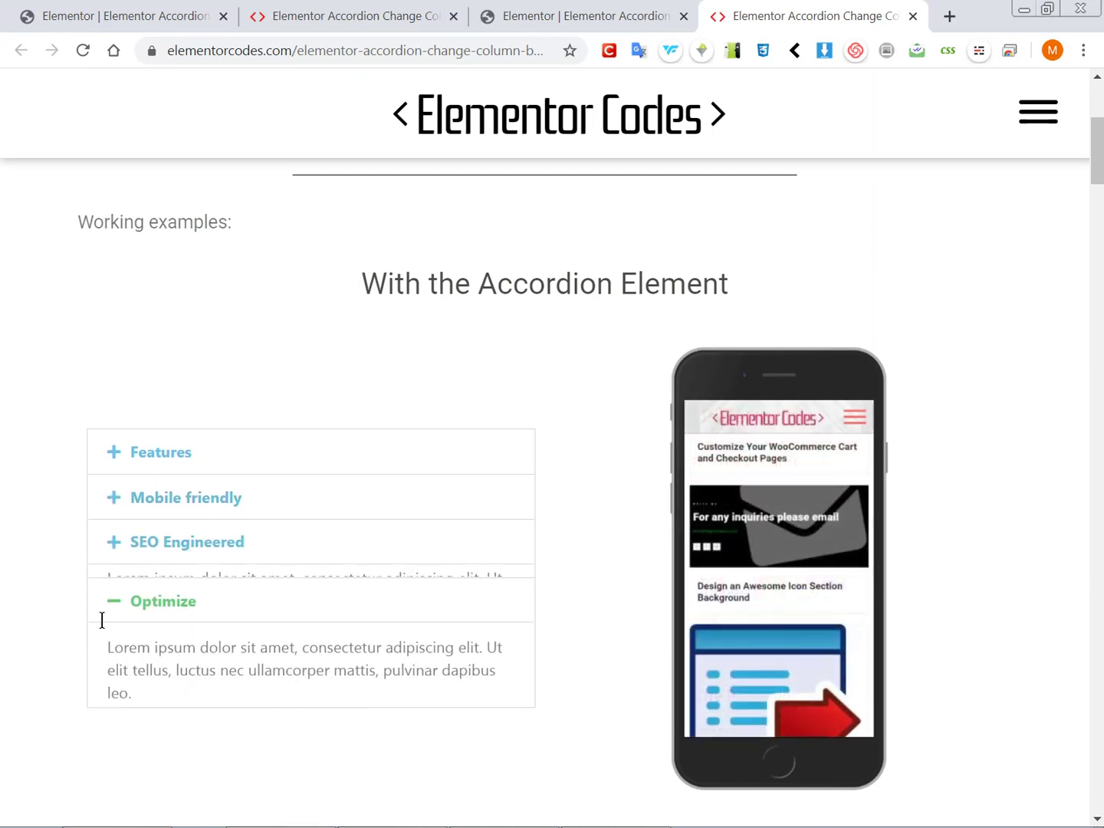
Step: Test the toggle section on the live page by expanding its Design and Wondeful items
scroll(27, 513, "down", 5)
scroll(45, 518, "down", 5)
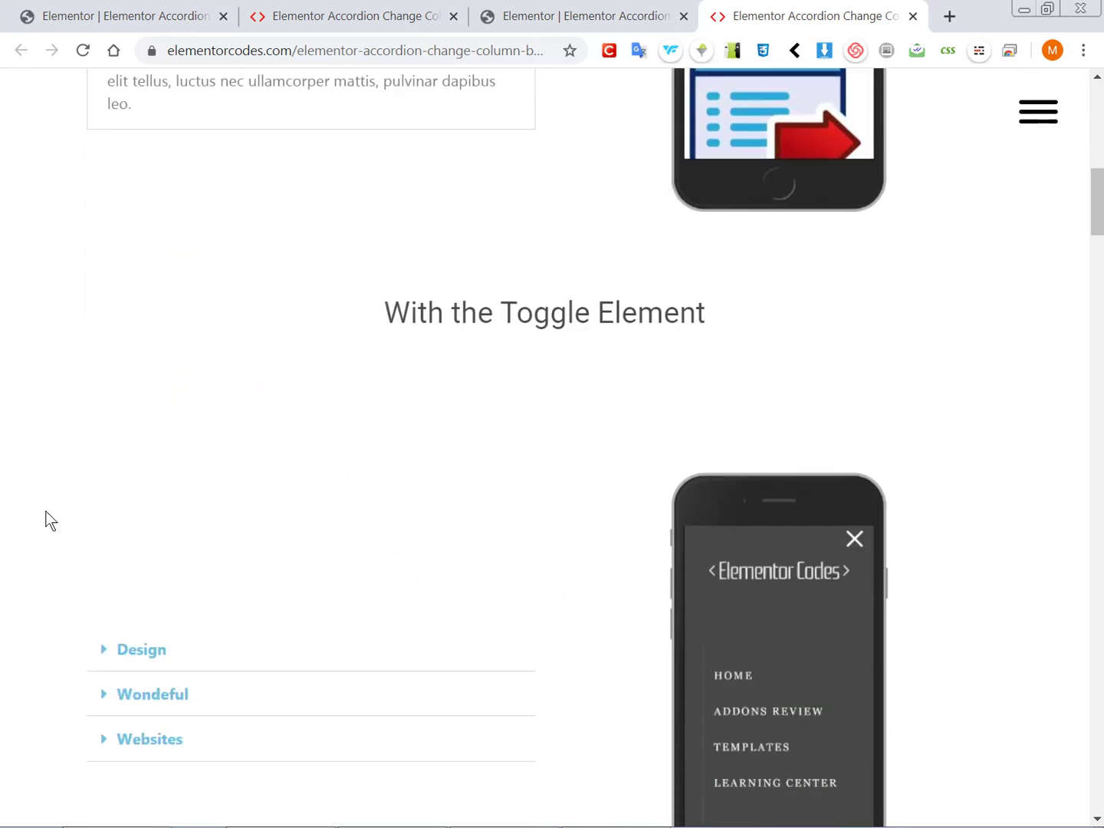
scroll(54, 519, "down", 4)
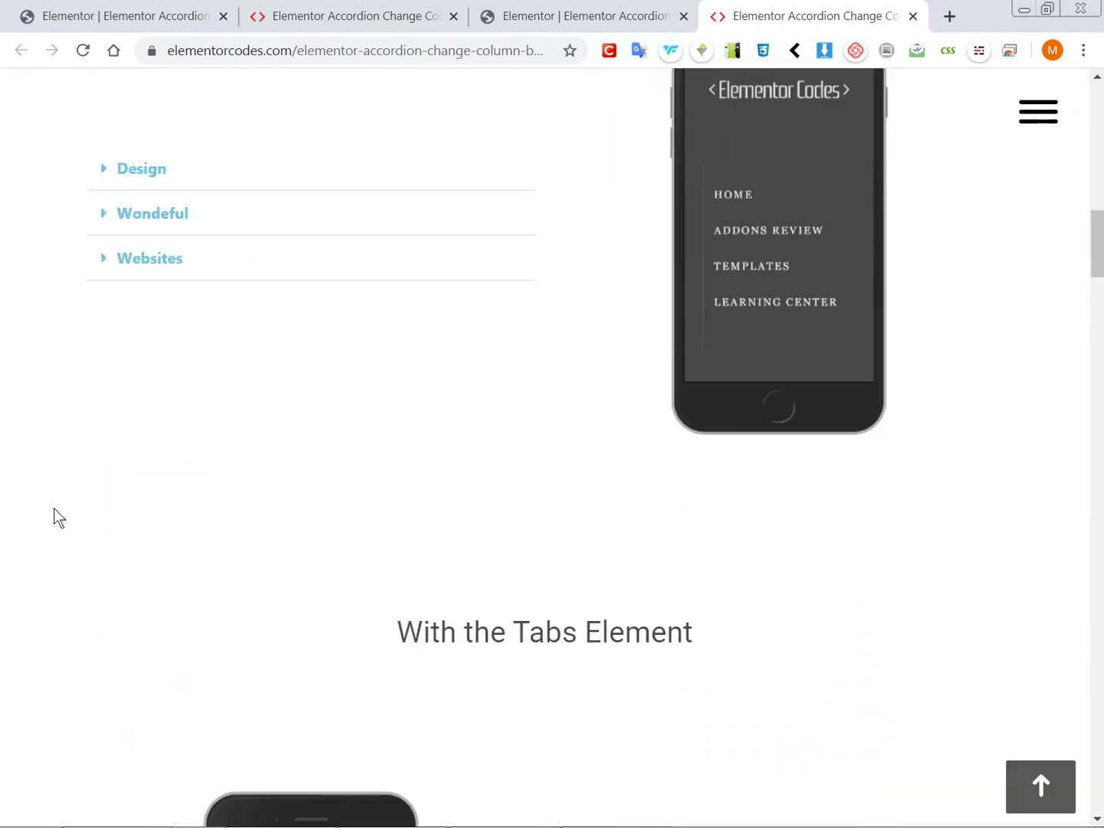
scroll(106, 513, "up", 3)
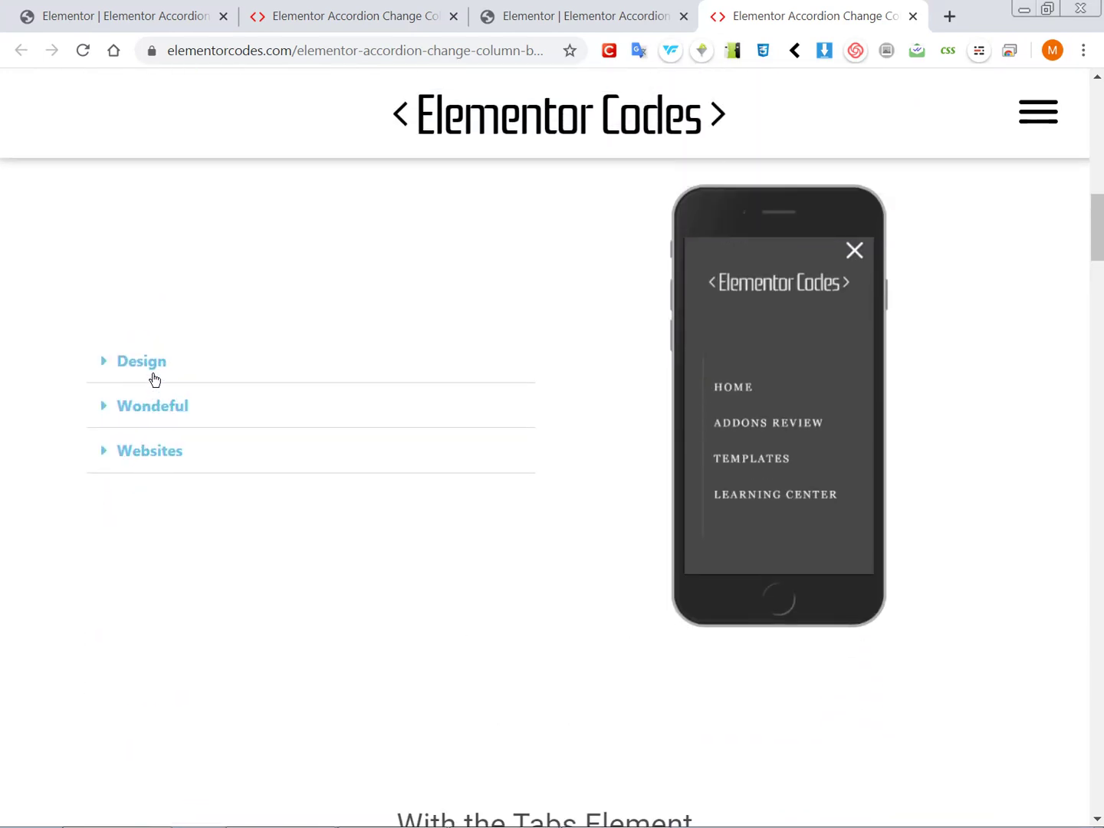
left_click(150, 362)
left_click(154, 436)
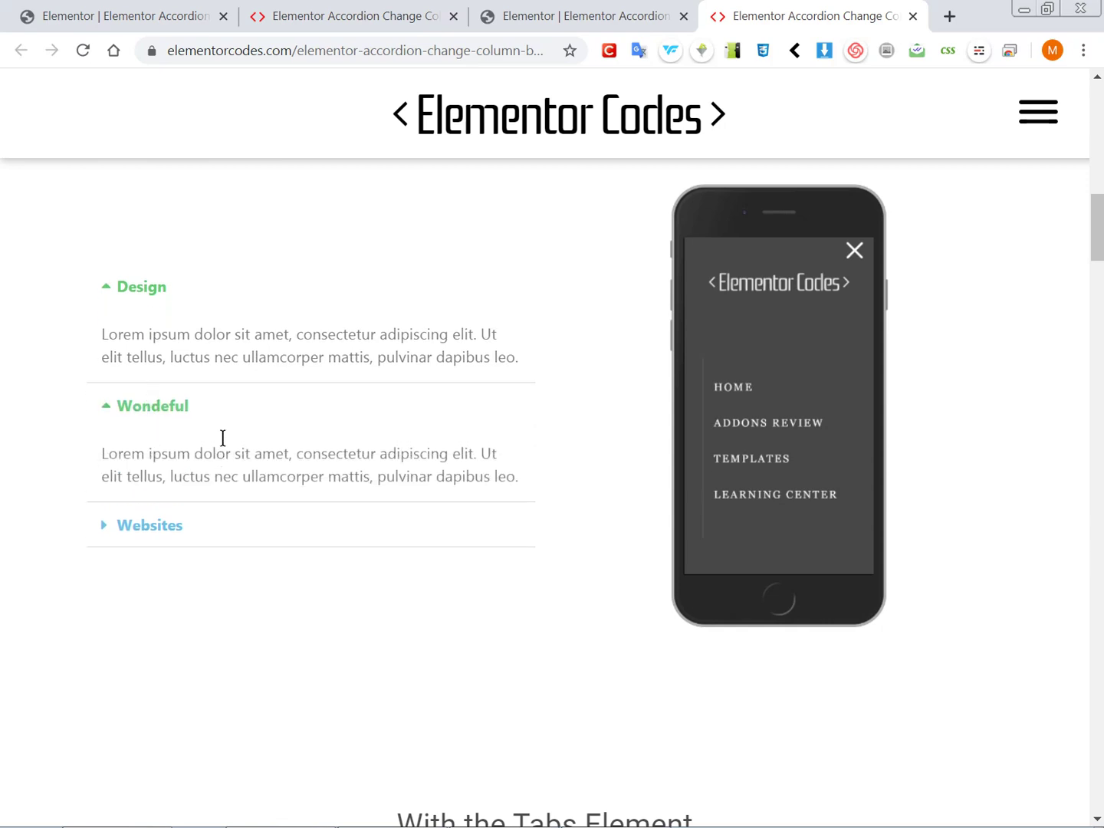
Step: Copy the toggle element's script from the tutorial page and return to the Elementor editor
left_click(355, 11)
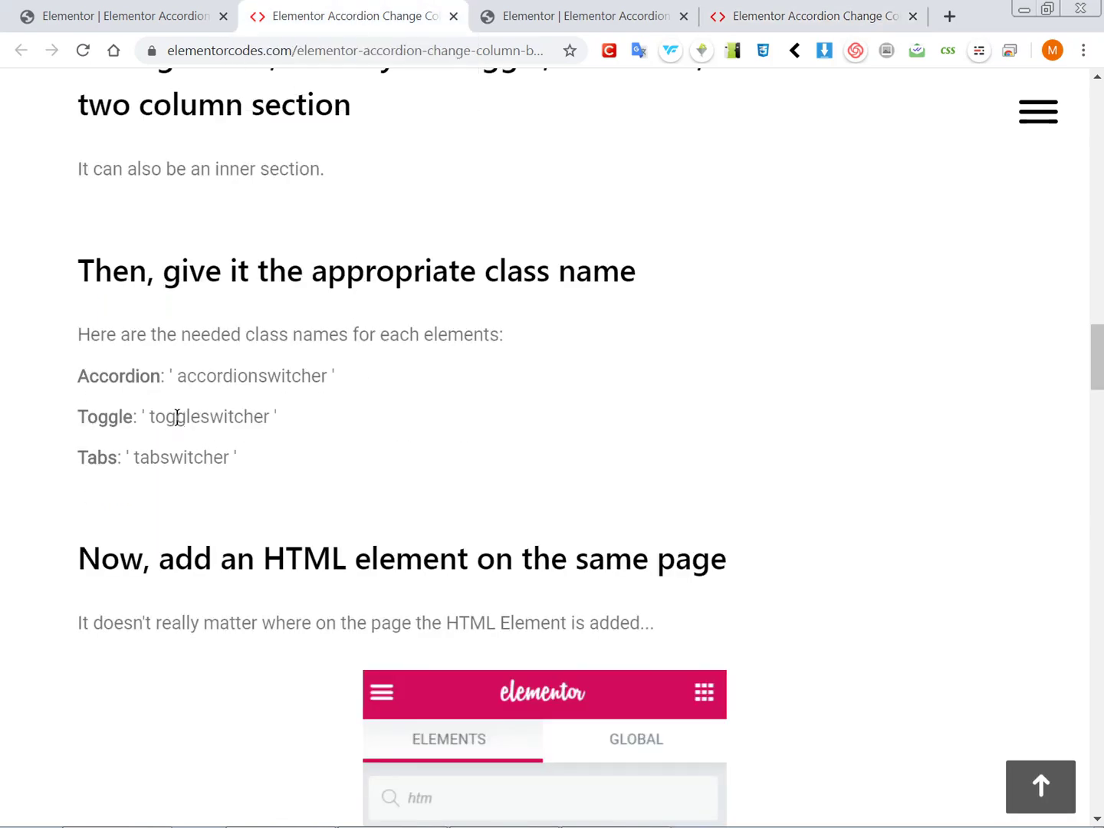
scroll(153, 444, "down", 15)
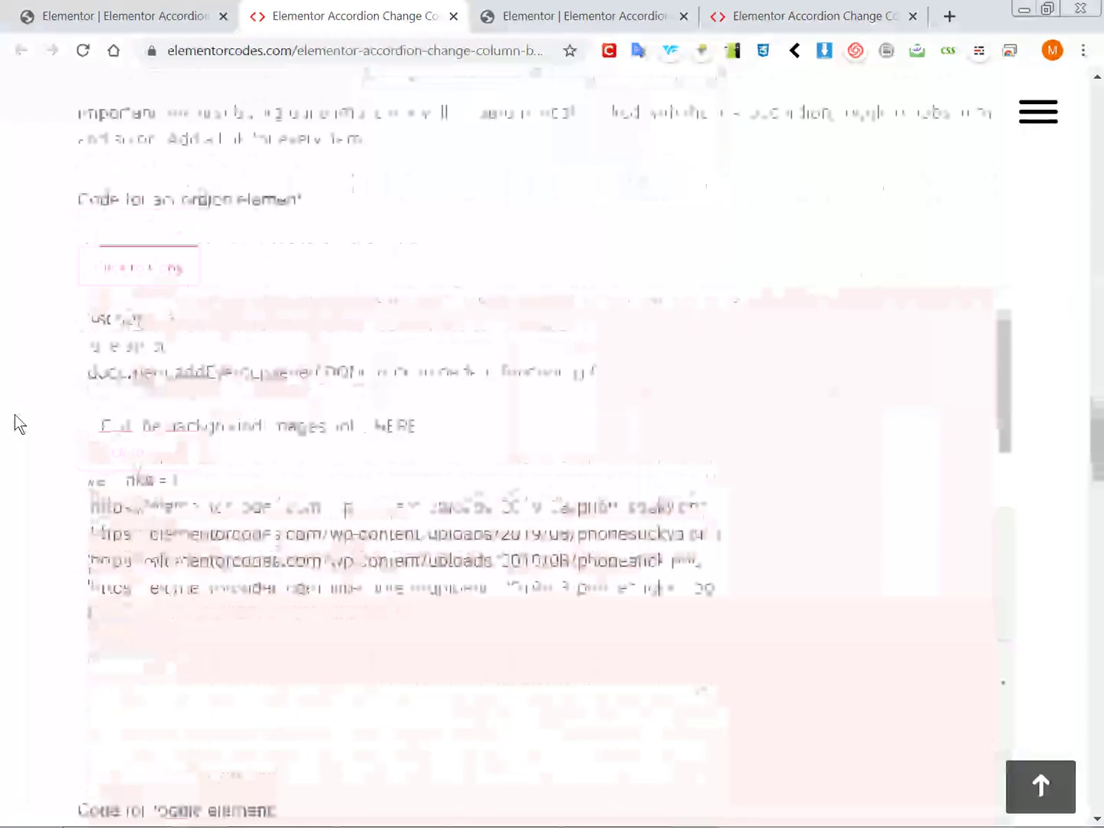
scroll(24, 422, "down", 5)
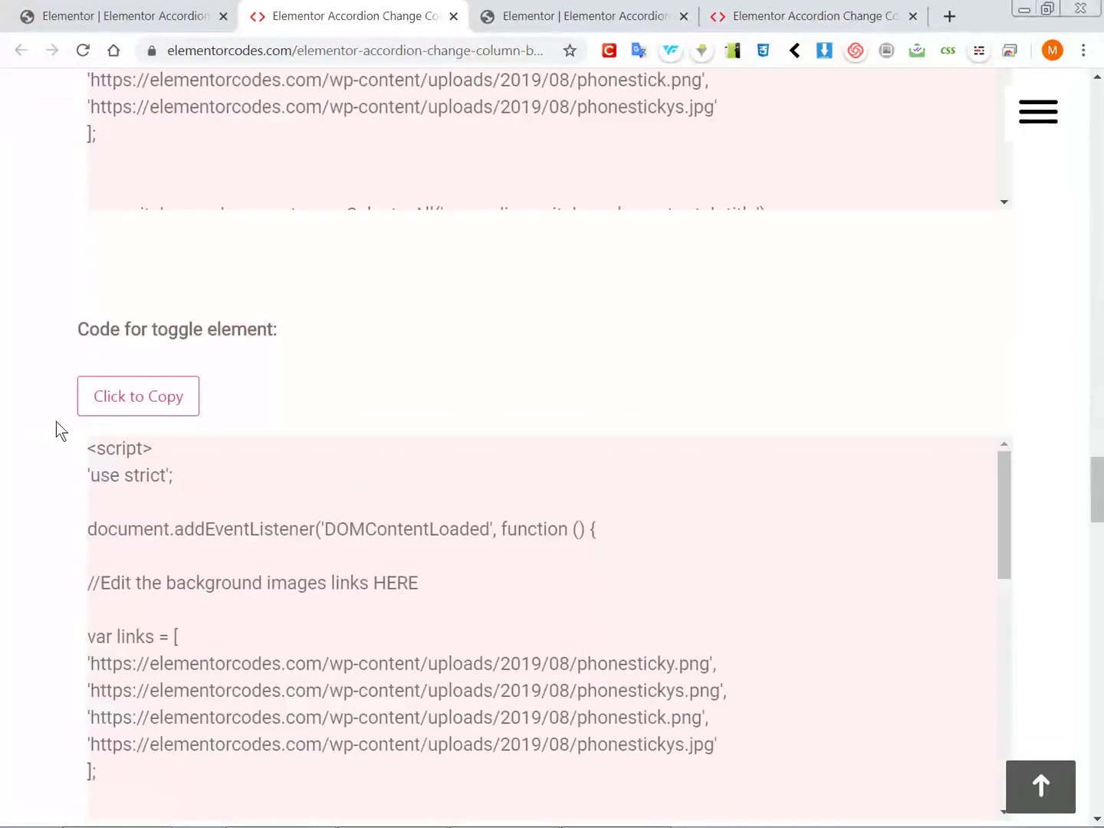
left_click(135, 395)
left_click(616, 11)
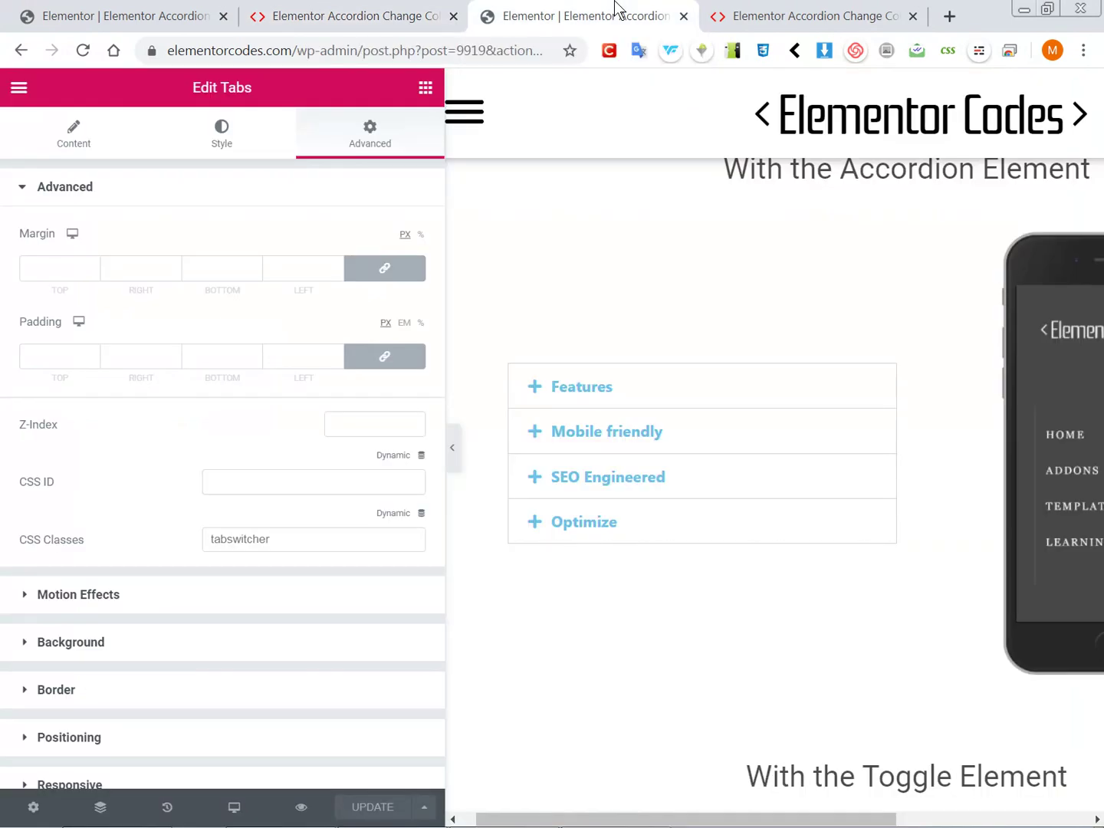
Step: Open the HTML element below the intro text to edit its accordion script
scroll(675, 276, "up", 6)
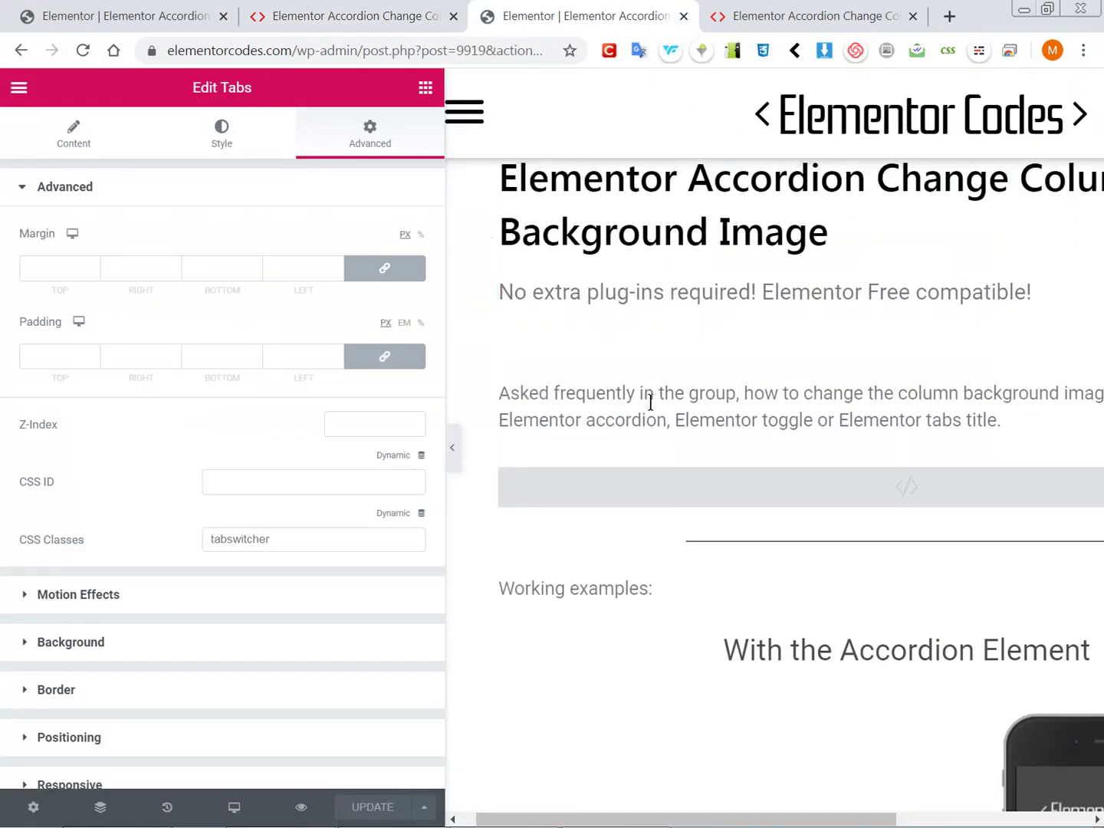
left_click(591, 504)
scroll(273, 567, "down", 2)
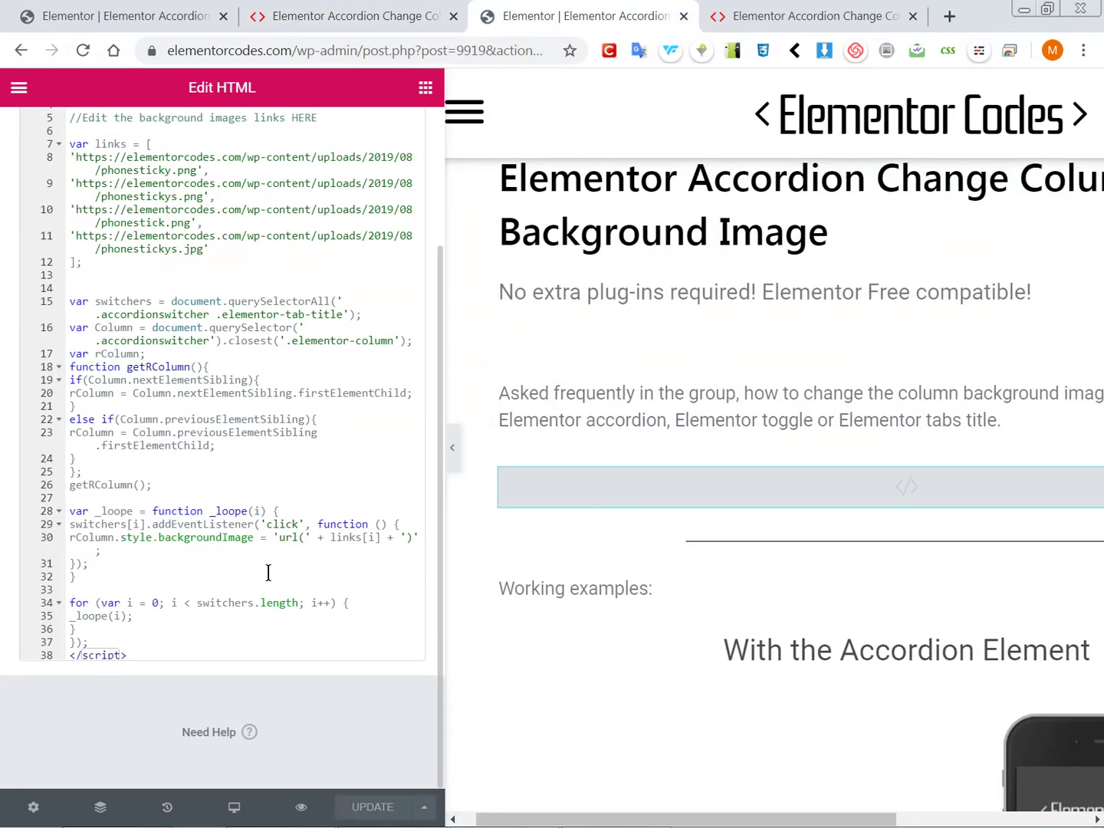
Step: Try adding the copied toggle script as a separate block after the accordion script's closing tag, and undo the paste
left_click(143, 654)
key("Return")
key("ctrl+v")
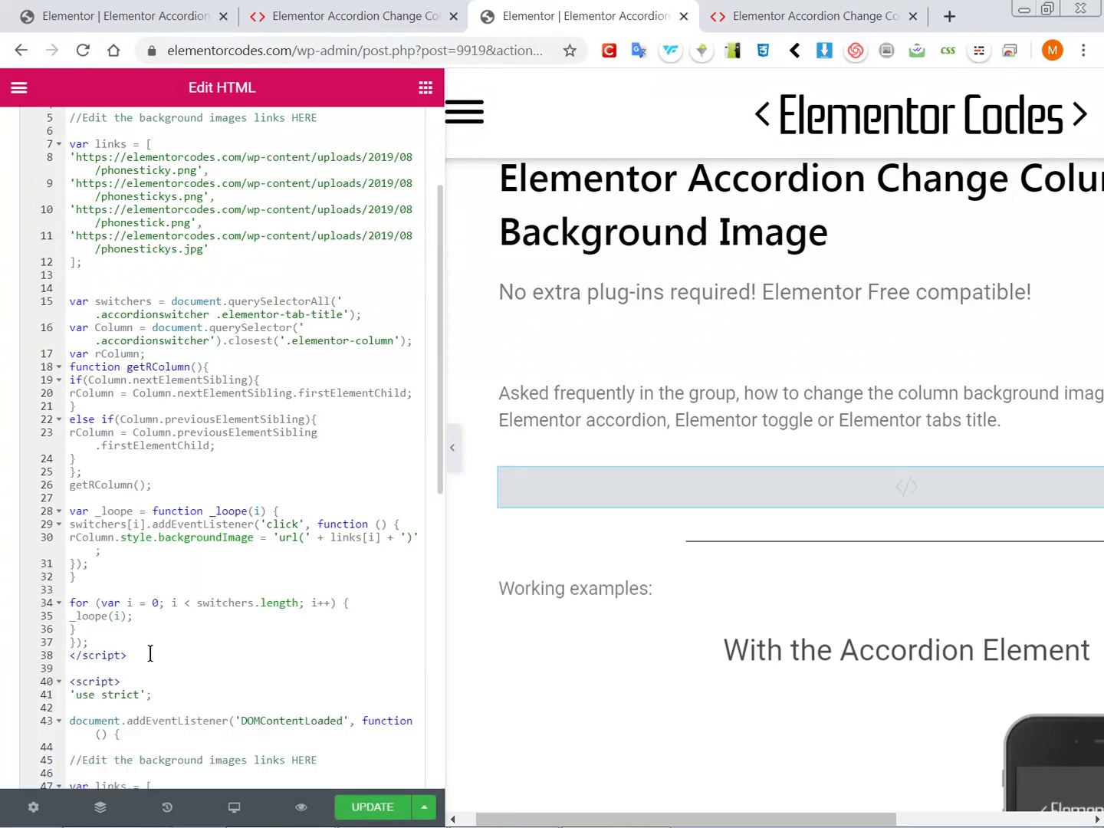
scroll(167, 645, "down", 5)
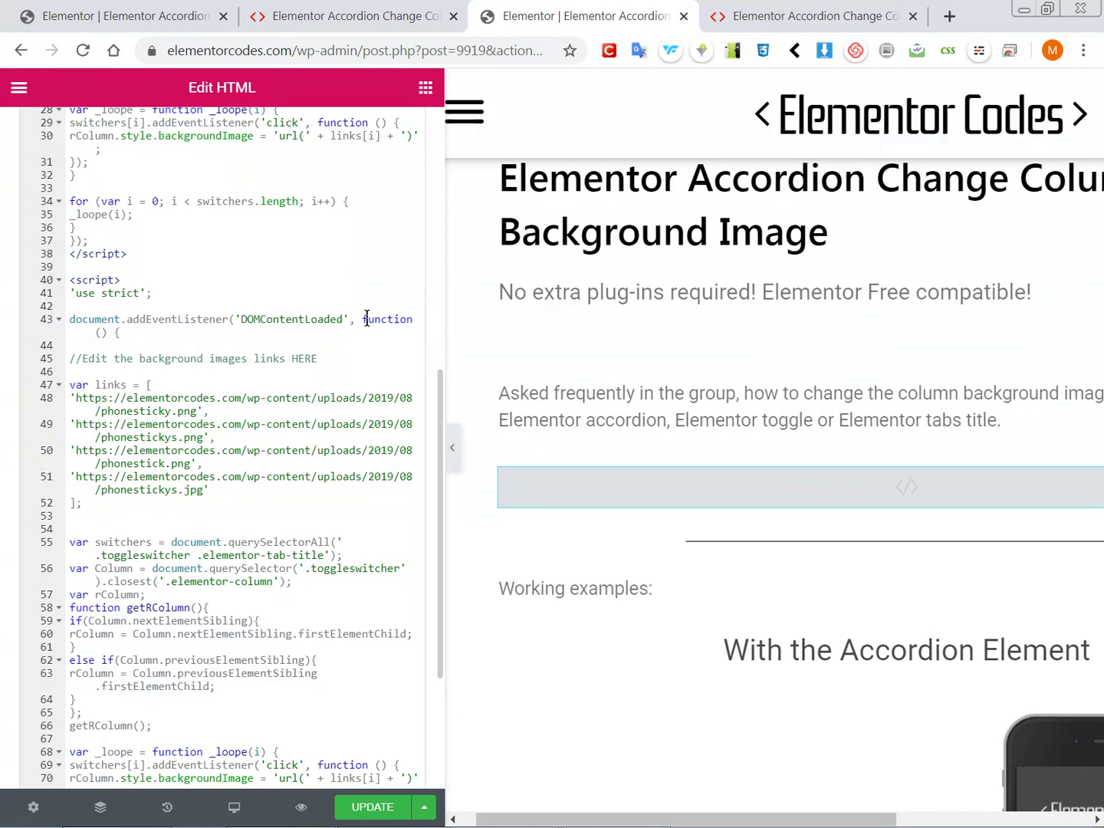
left_click_drag(365, 319, 403, 320)
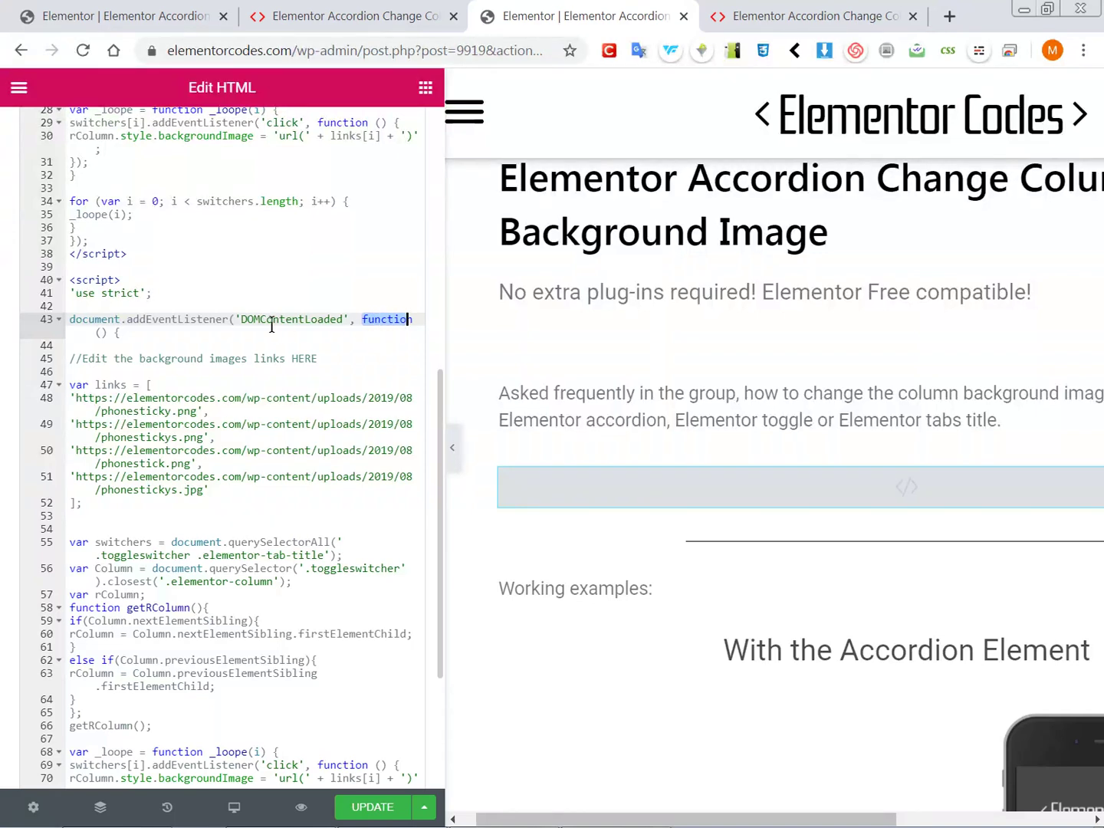
left_click(248, 330)
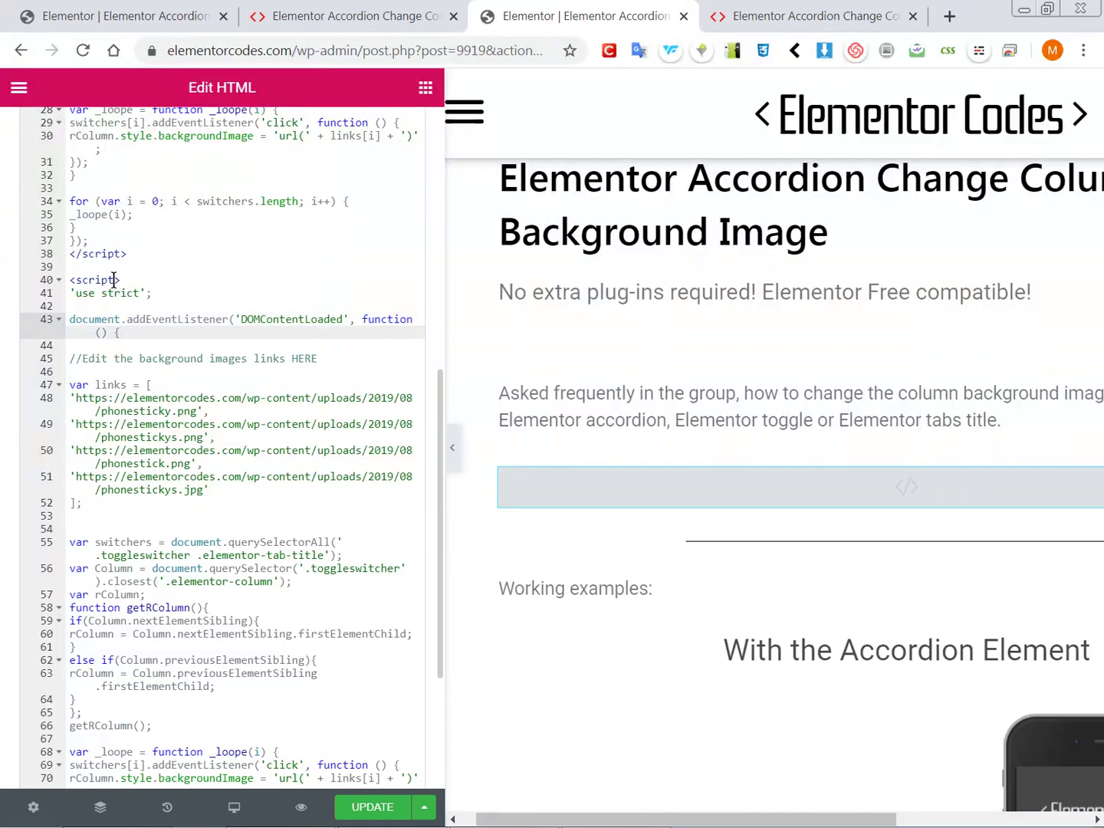
key("ctrl+z")
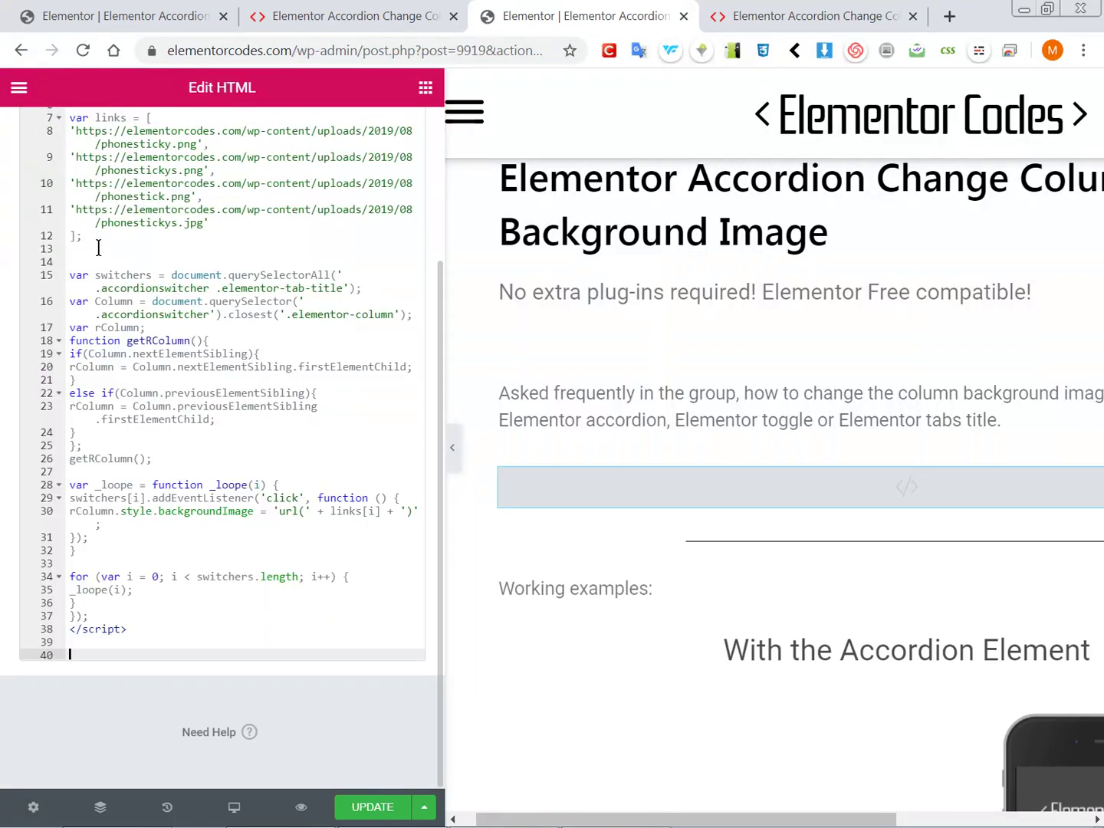
Step: Paste the toggle script inside the existing script block, between the accordion code and the closing script tag
left_click(94, 616)
key("Return")
key("Return")
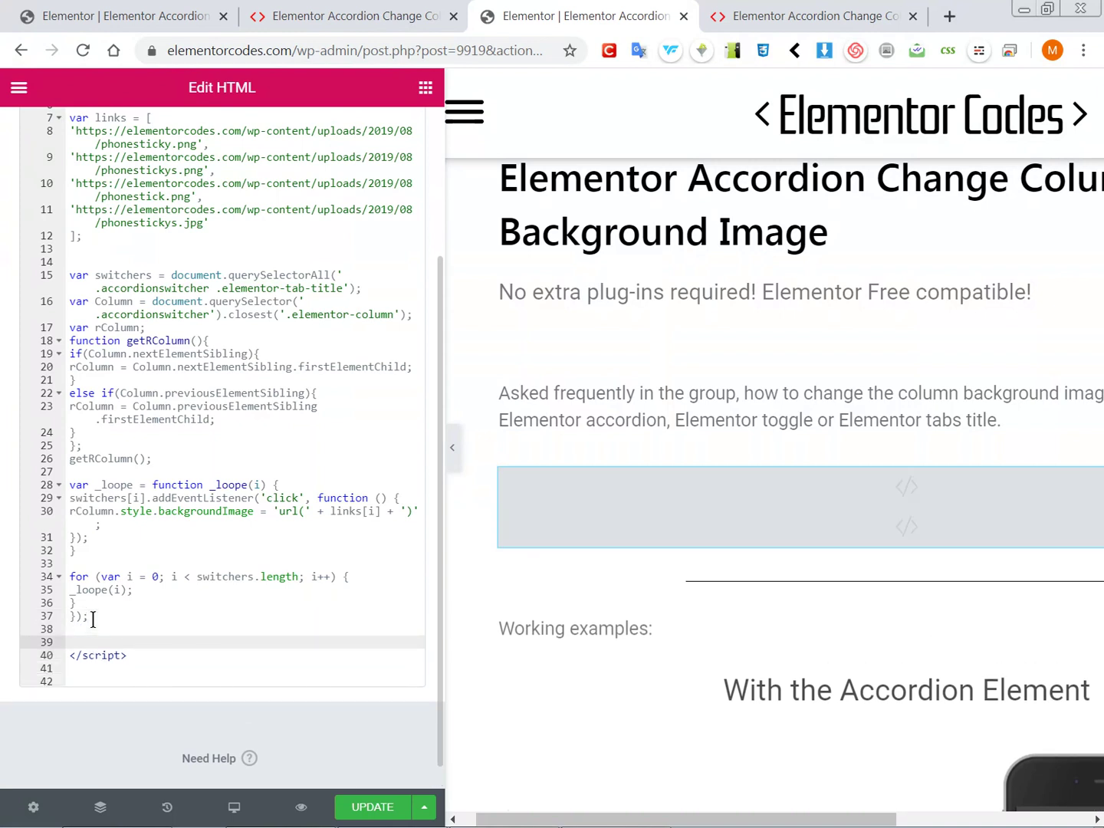
key("ctrl+v")
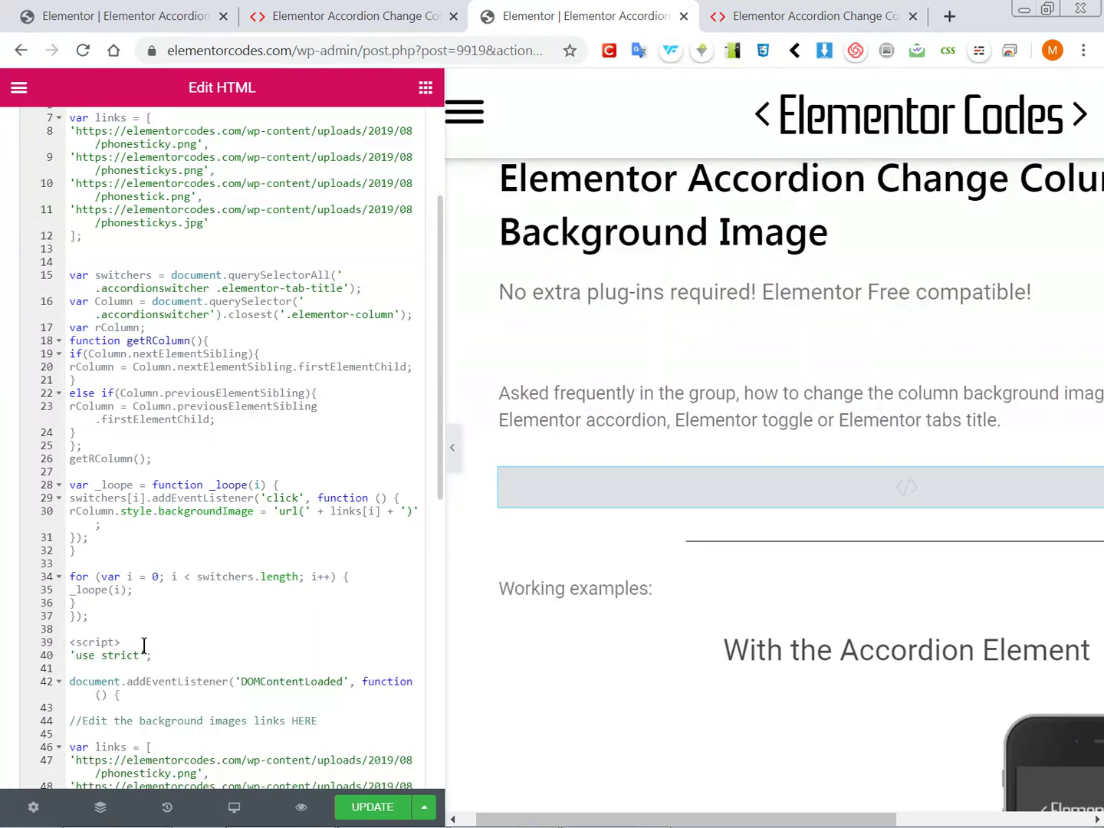
Step: Remove the pasted toggle code's duplicate opening script tag, its 'use strict' line and the extra closing script tag
left_click_drag(154, 656, 42, 630)
left_click_drag(42, 639, 70, 642)
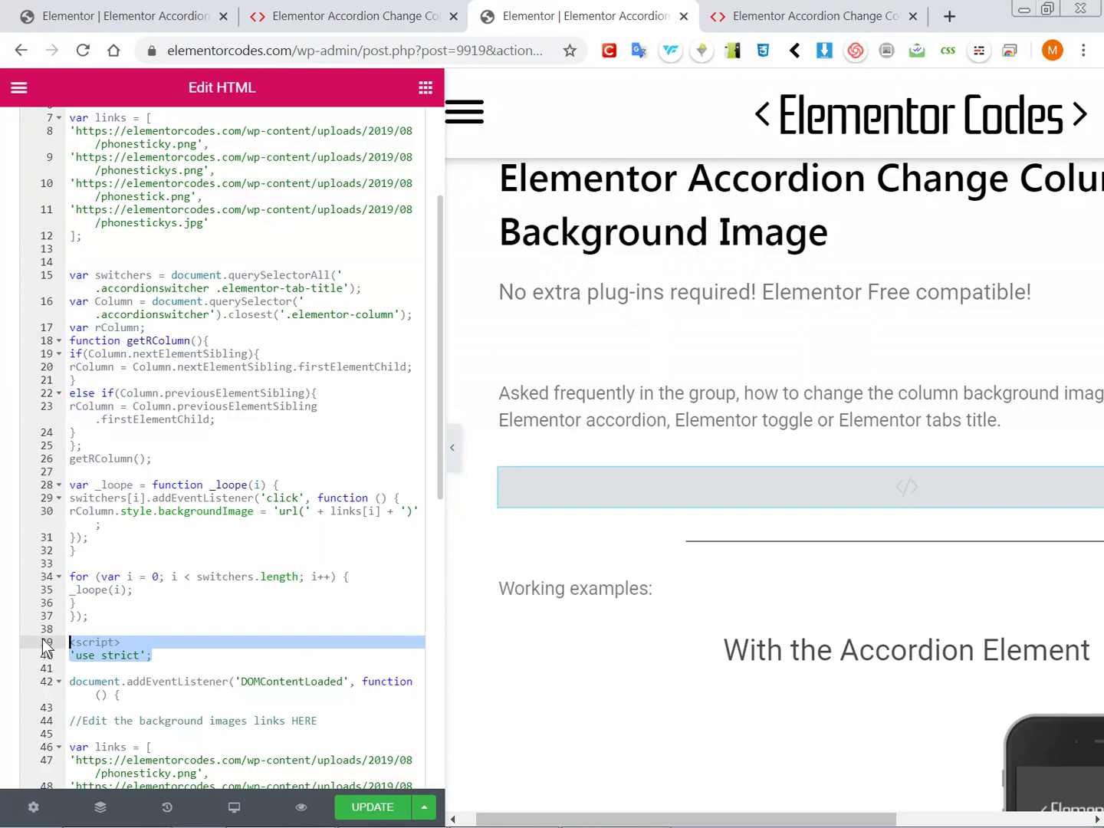
key("BackSpace")
key("Delete")
key("Delete")
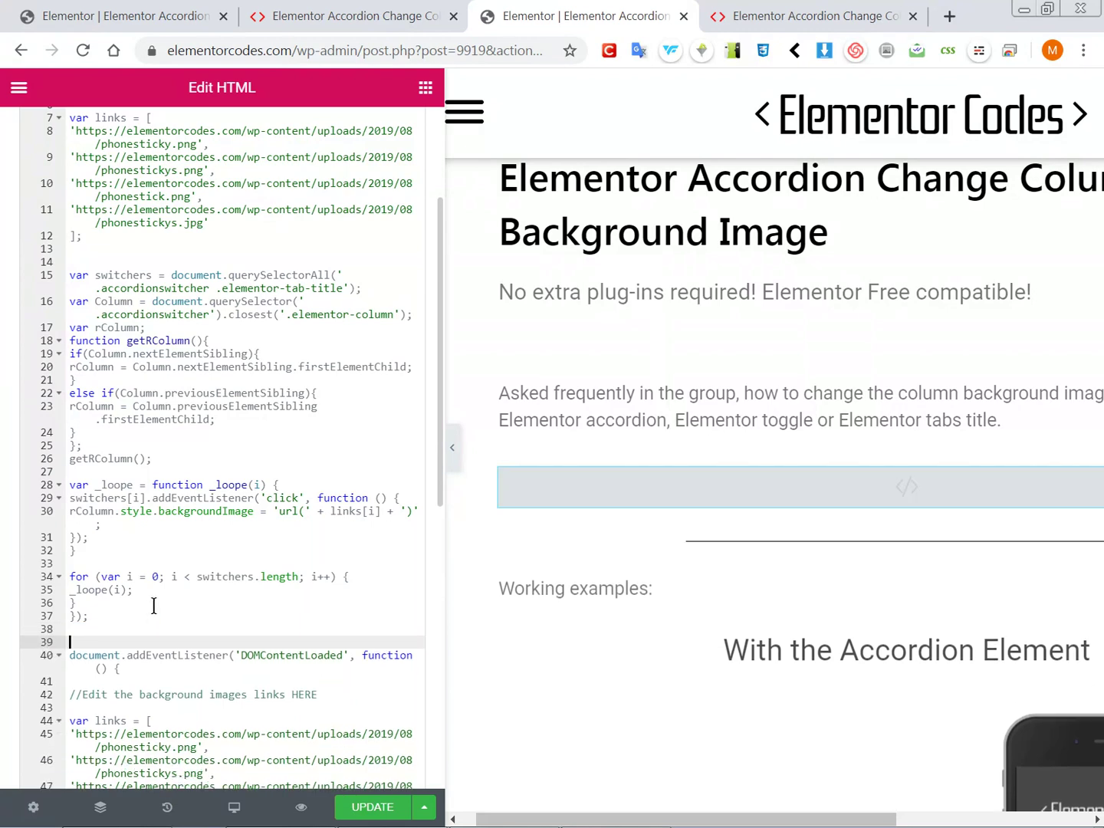
scroll(148, 606, "down", 5)
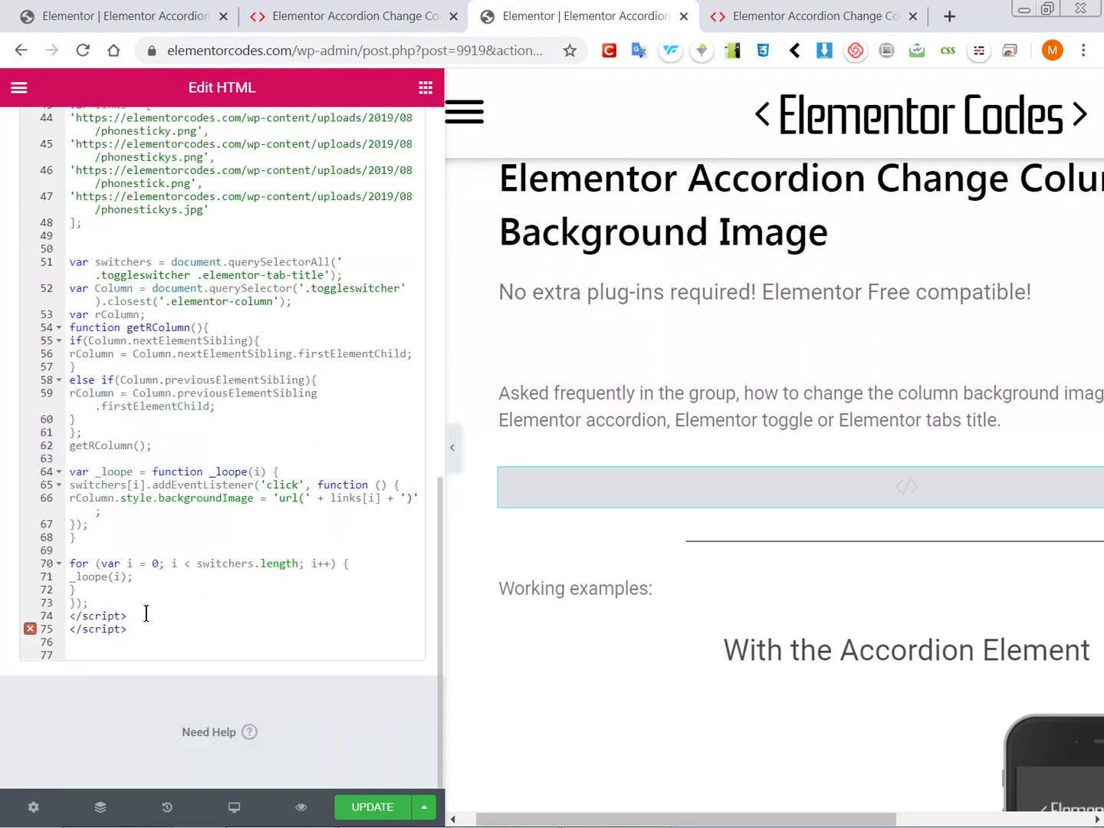
left_click_drag(146, 613, 32, 619)
key("BackSpace")
key("BackSpace")
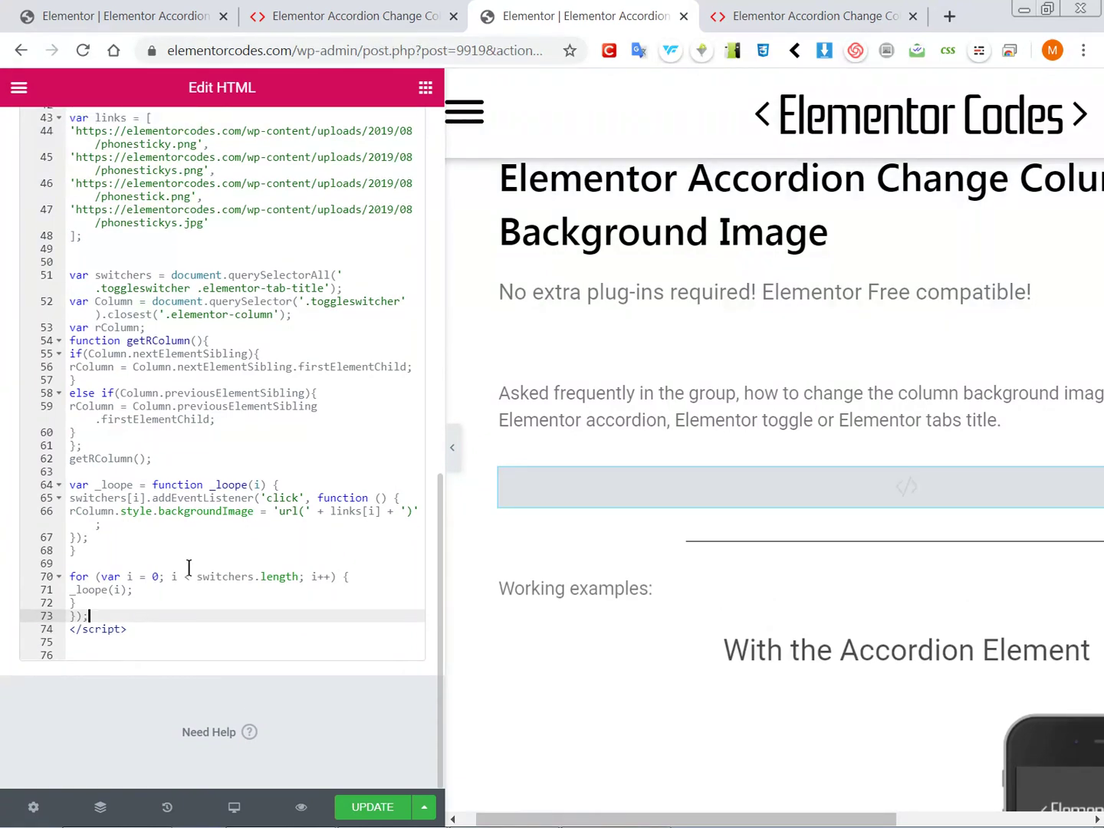
Step: Update the page and reload the live example page
scroll(181, 588, "up", 10)
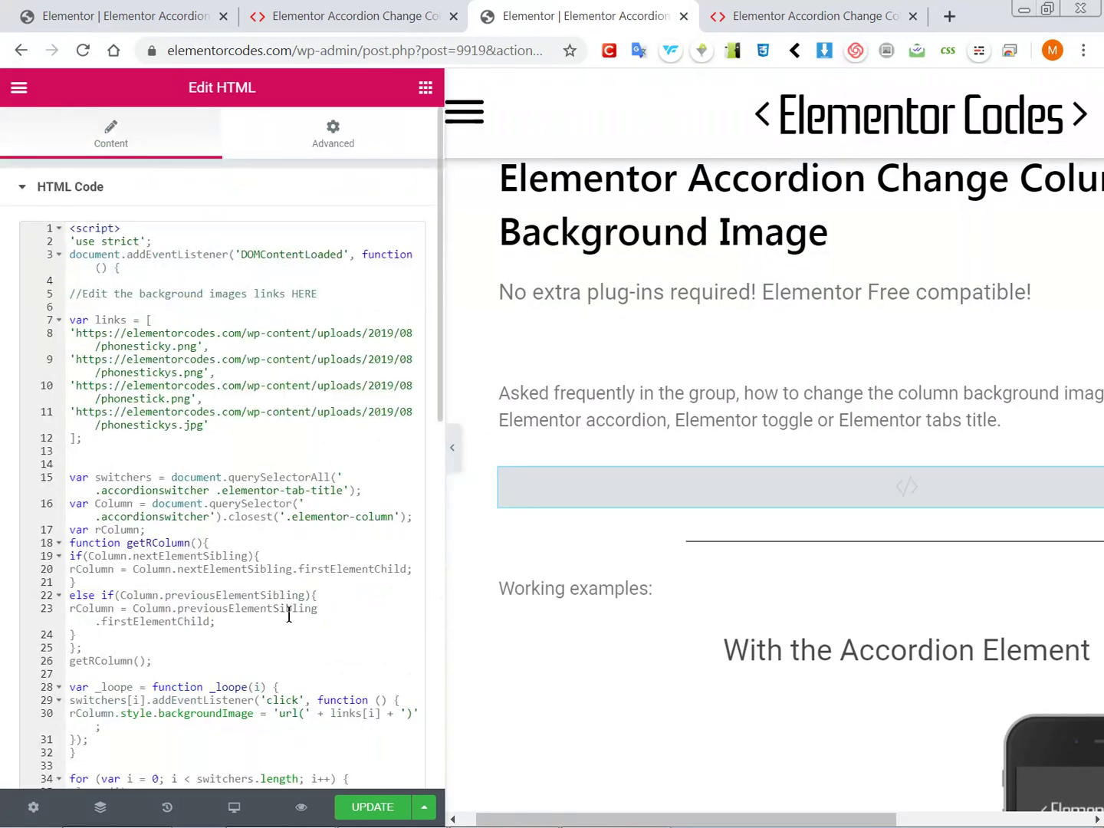
left_click(370, 805)
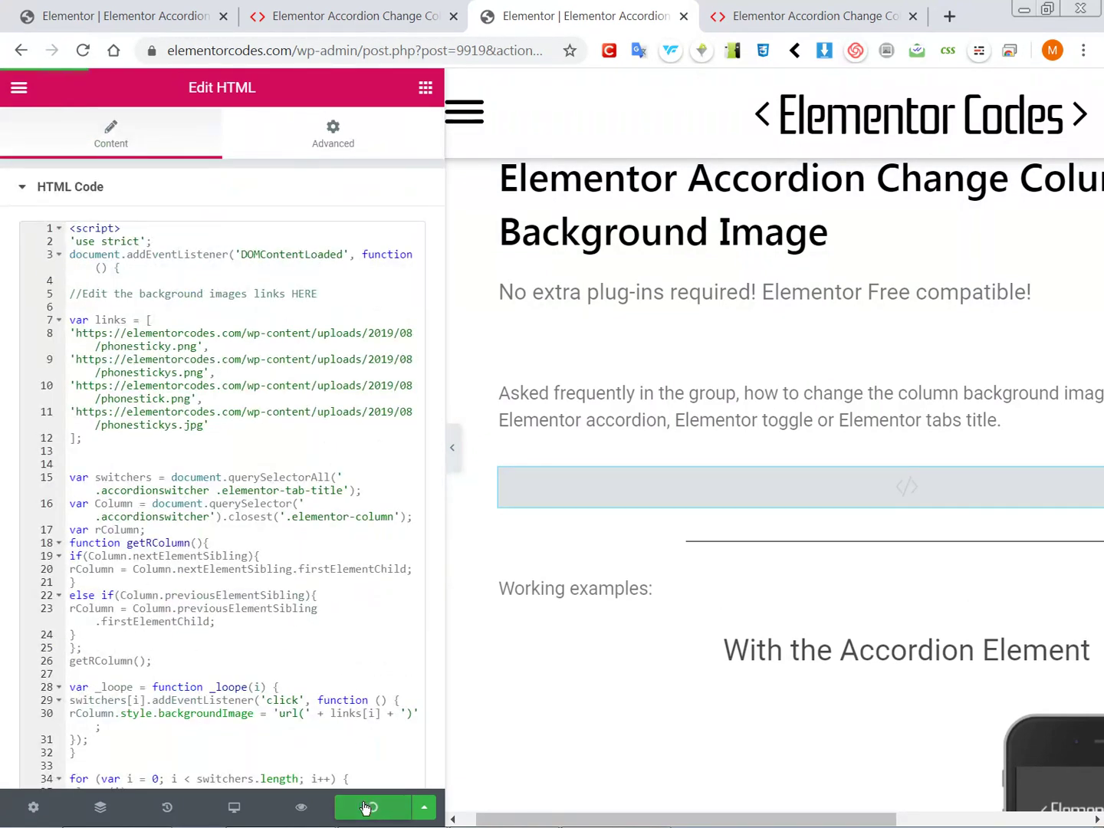
left_click(809, 10)
key("F5")
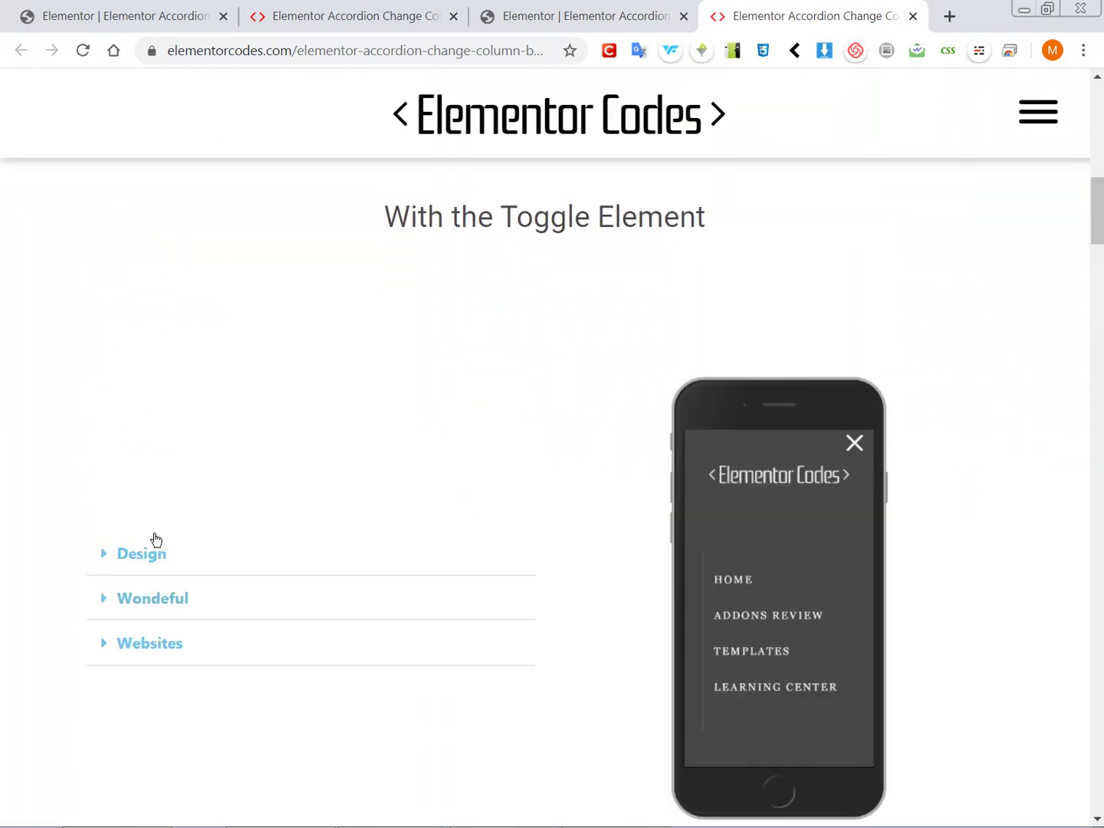
Step: Test the image switching by expanding and collapsing the toggle's Design, Wondeful and Websites items on the live page
left_click(152, 608)
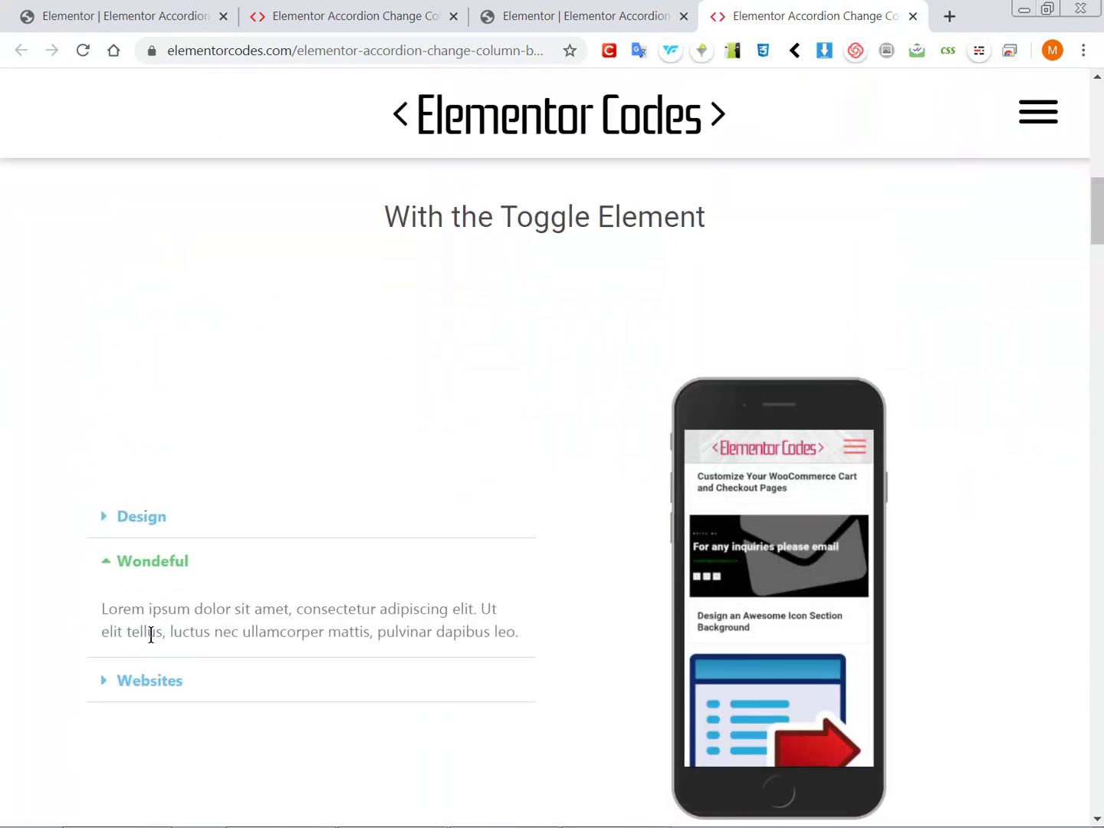
left_click(141, 684)
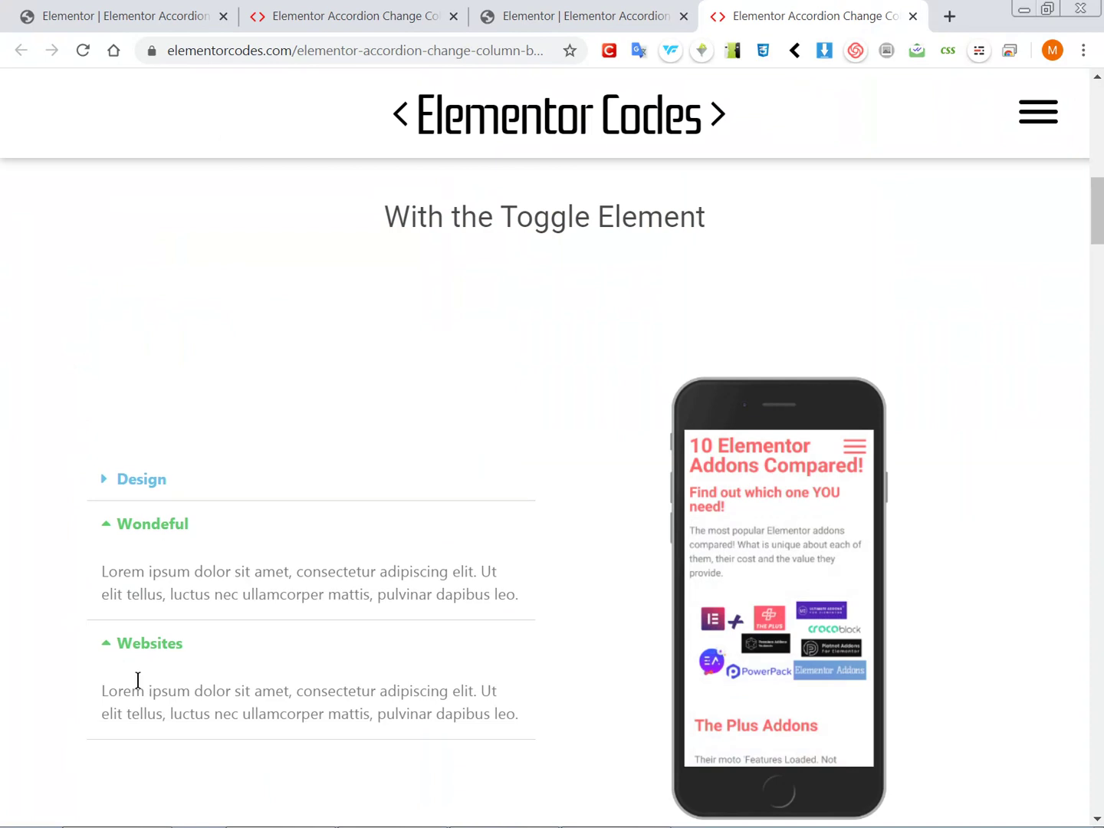
left_click(146, 487)
left_click(149, 462)
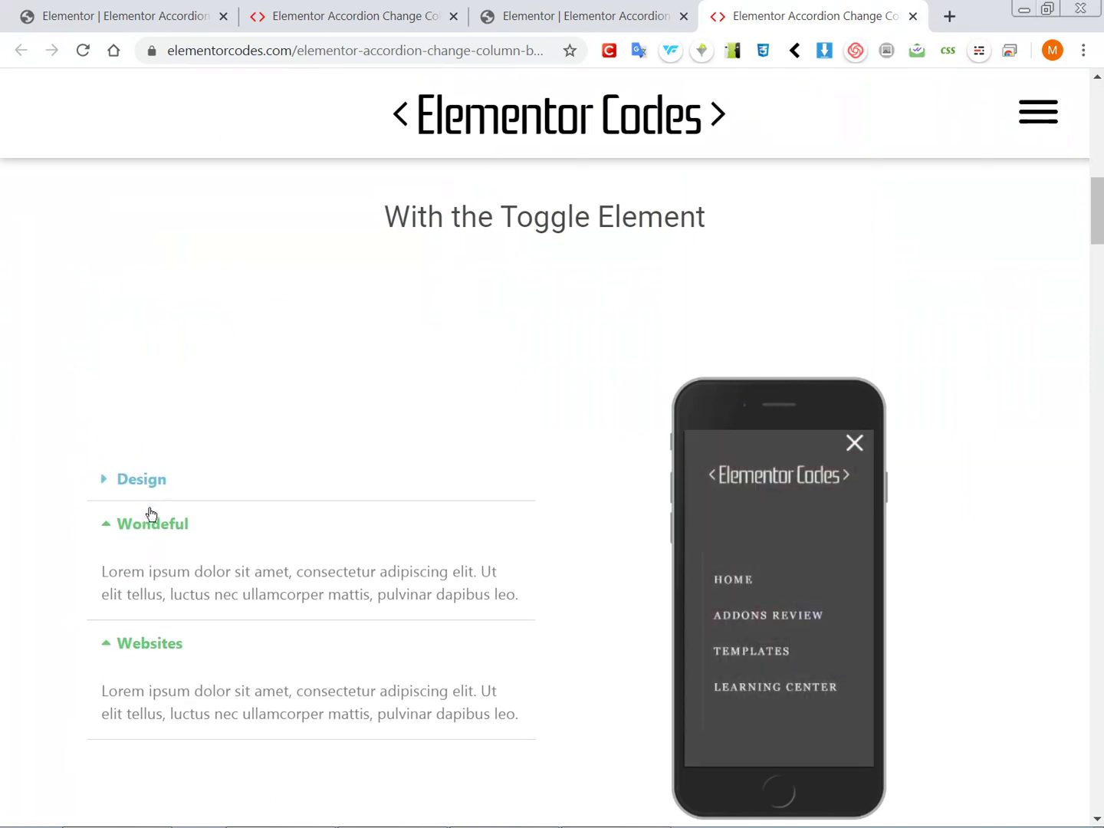
left_click(148, 518)
left_click(144, 603)
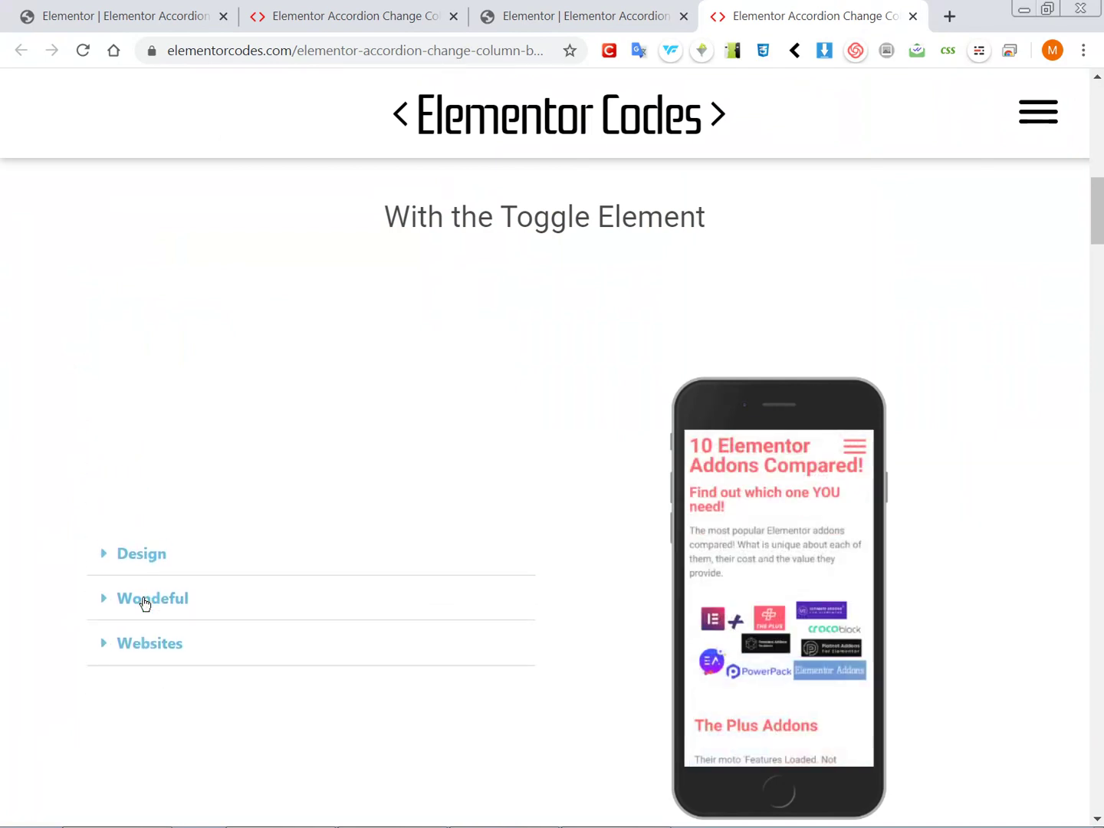
left_click(149, 639)
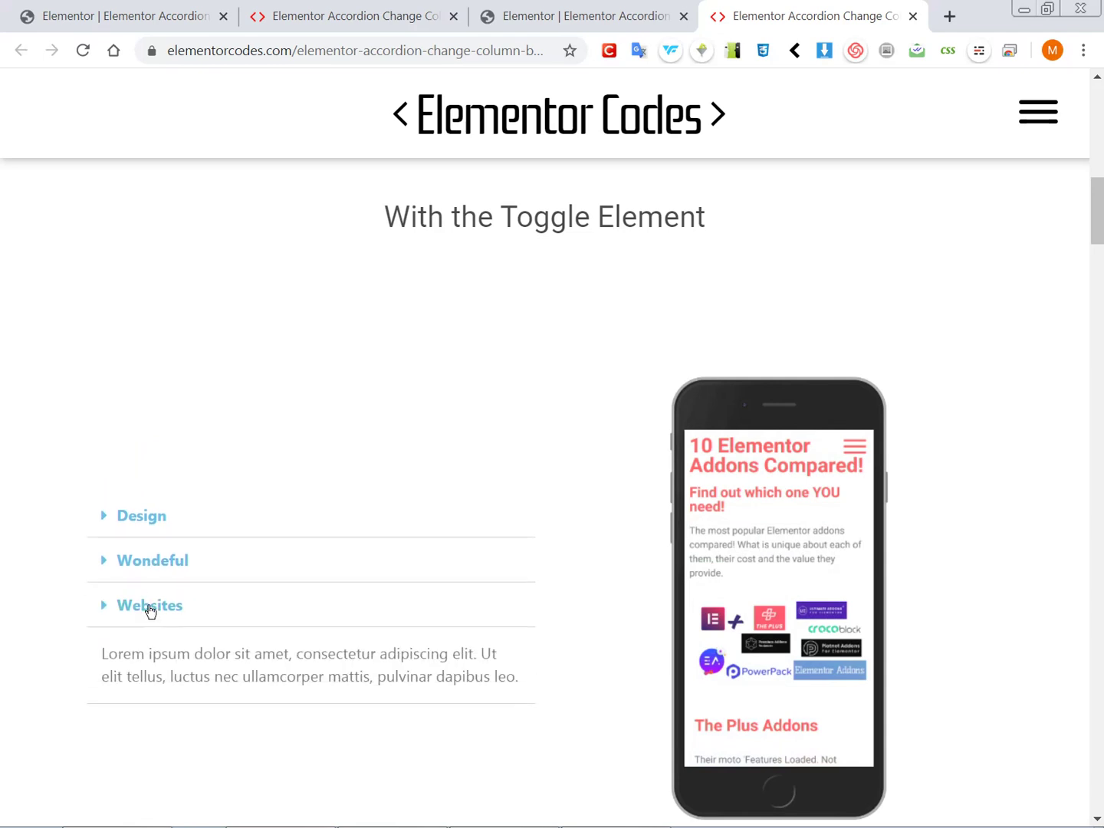
left_click(151, 610)
left_click(149, 609)
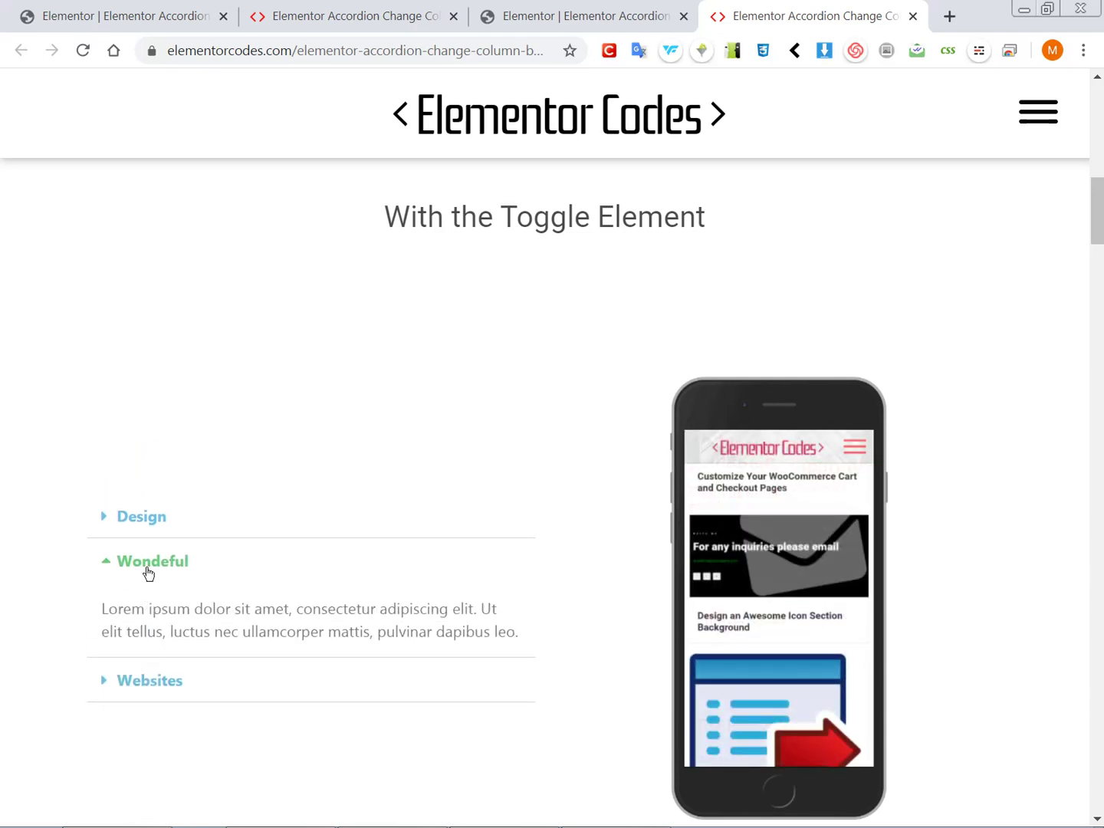
left_click(146, 570)
scroll(79, 480, "down", 10)
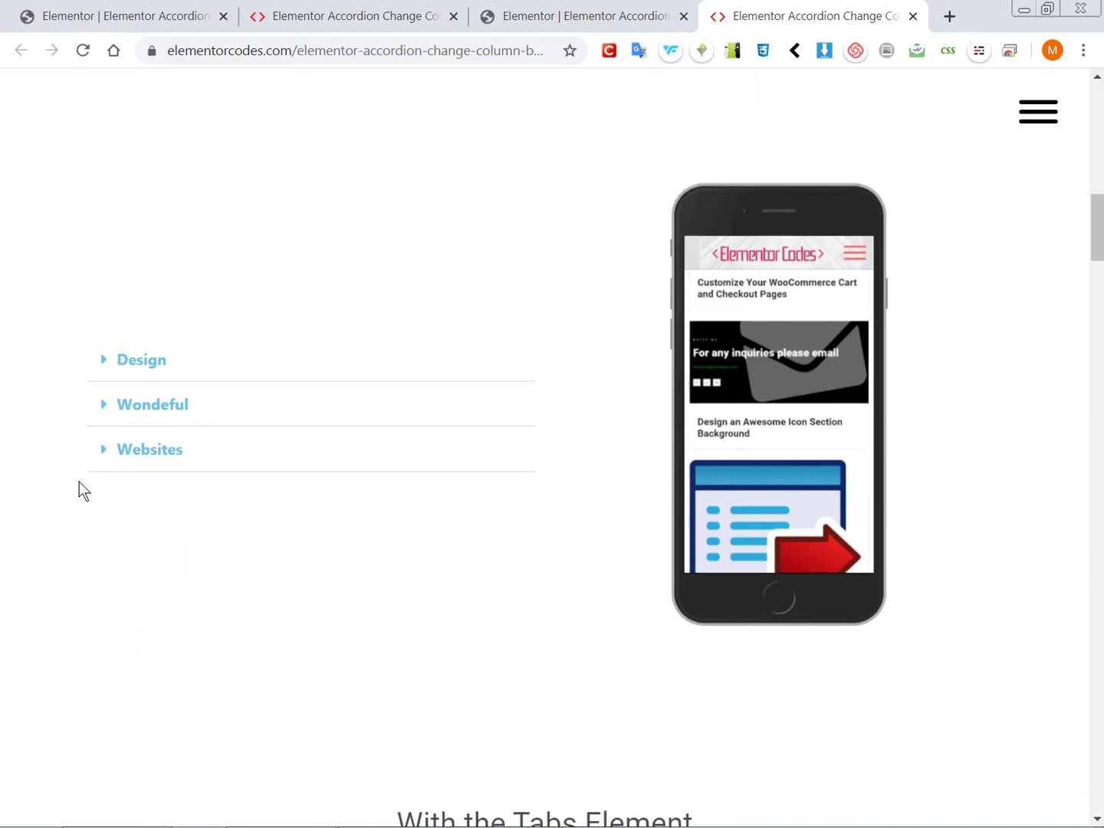
scroll(486, 591, "down", 3)
scroll(481, 591, "up", 9)
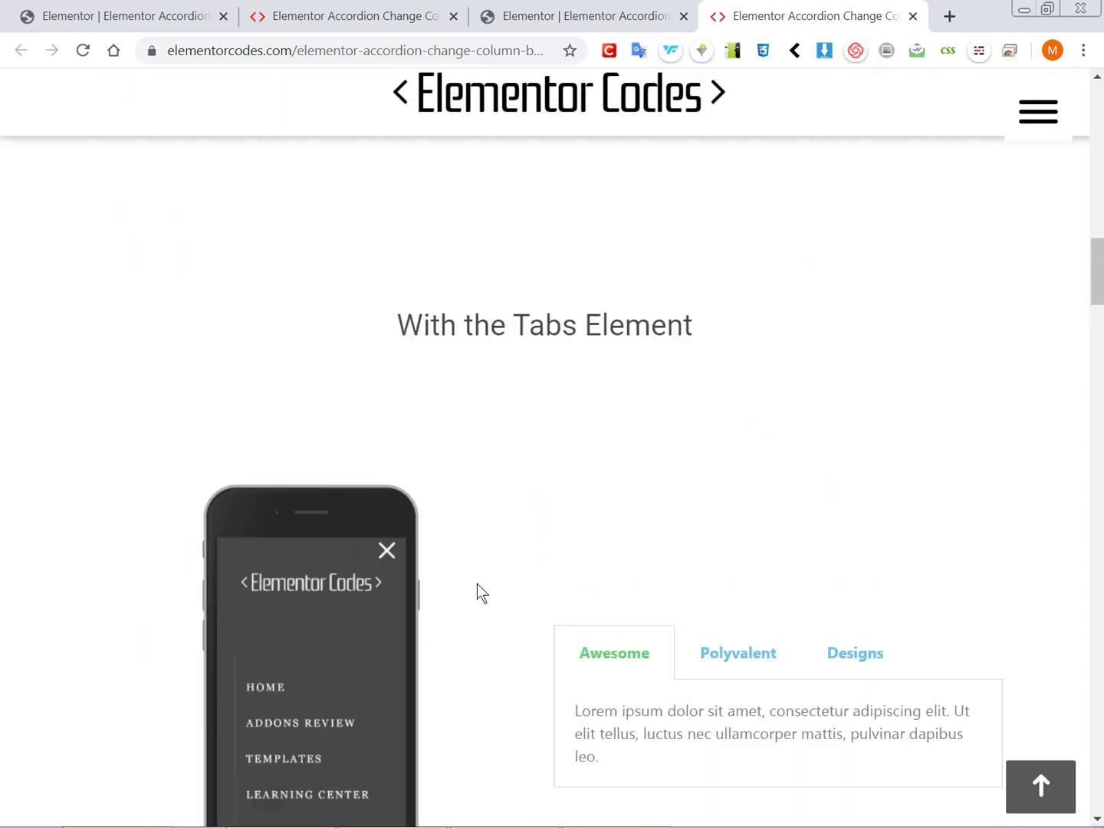
scroll(389, 551, "up", 1)
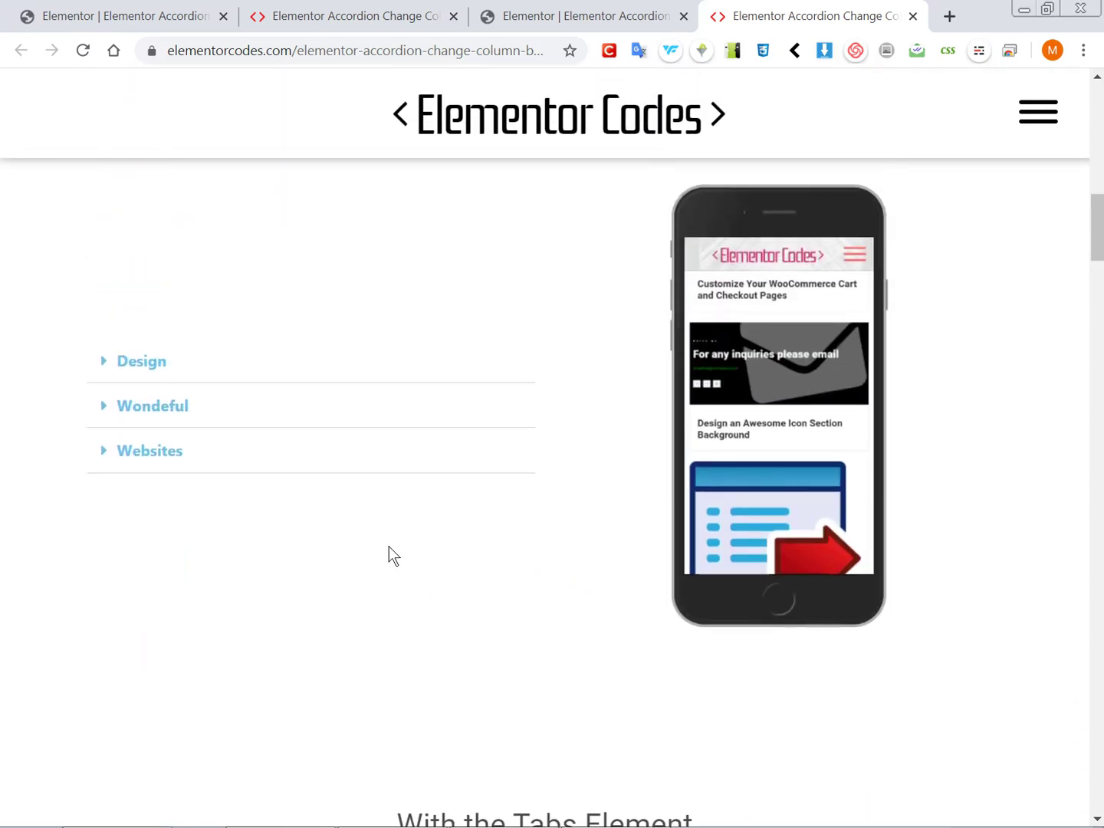
scroll(390, 550, "up", 1)
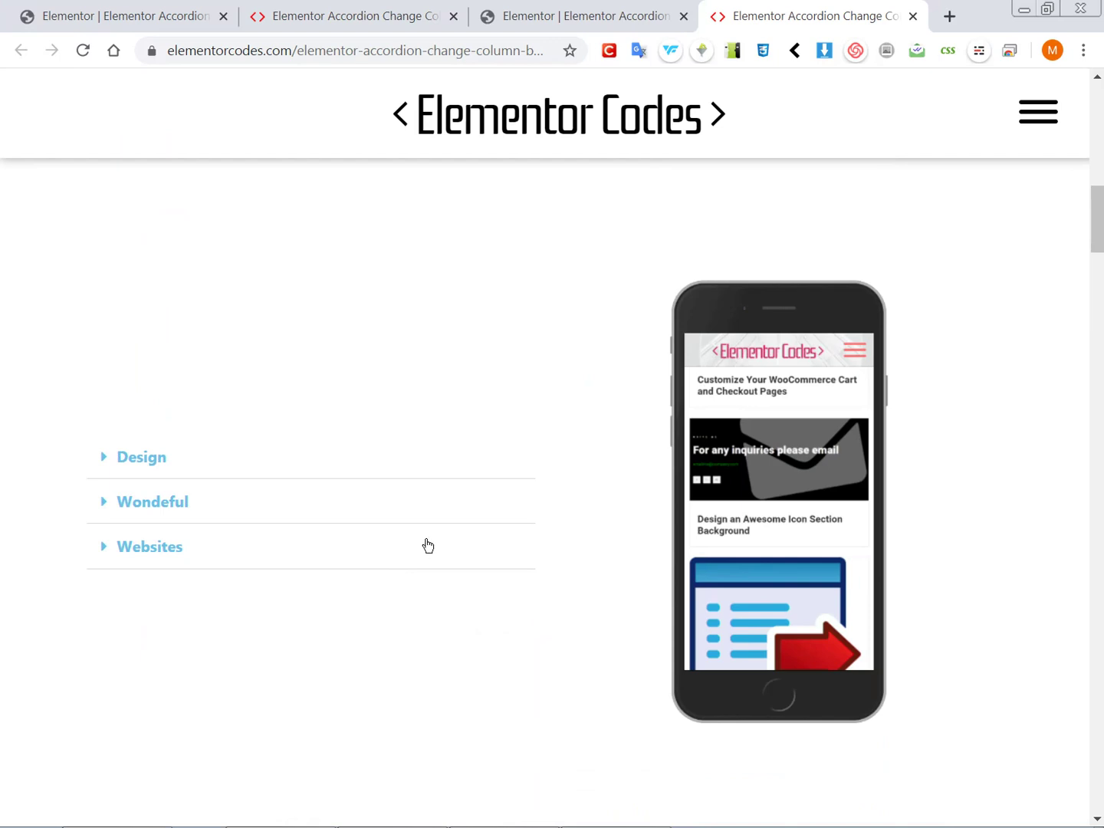